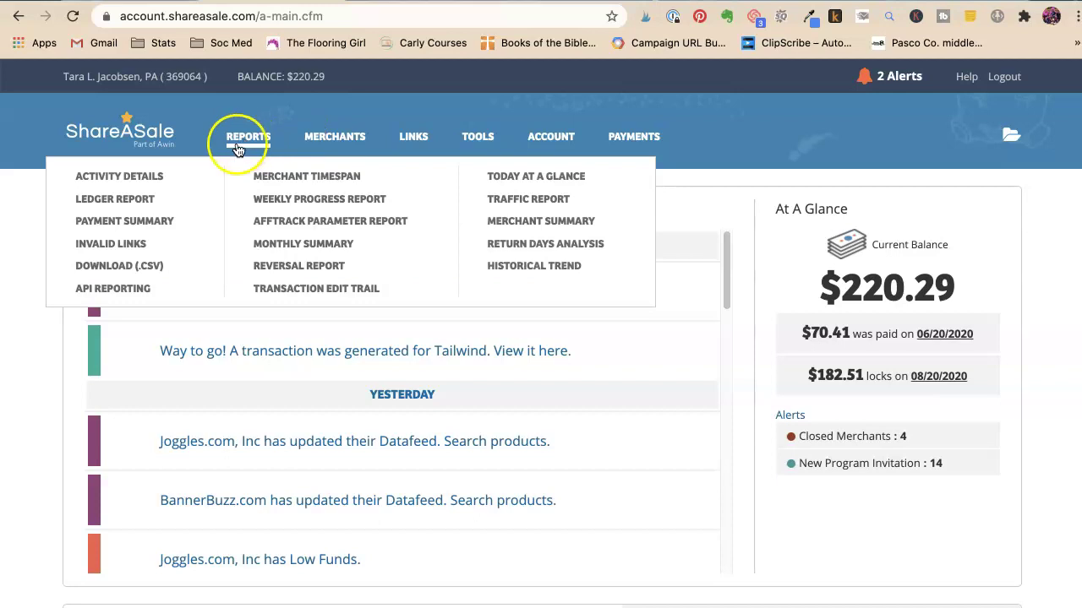
Step: Review the Activity Details transactions from Tailwind, CreativeLive, Rocky Mountain Oils and Joggles
left_click(145, 179)
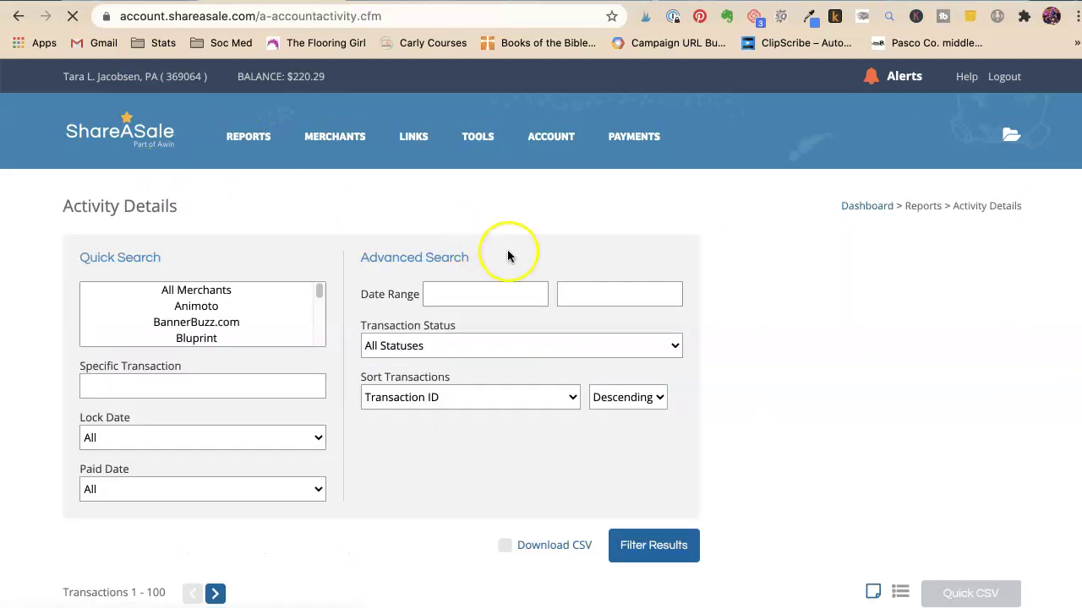
scroll(233, 234, "down", 3)
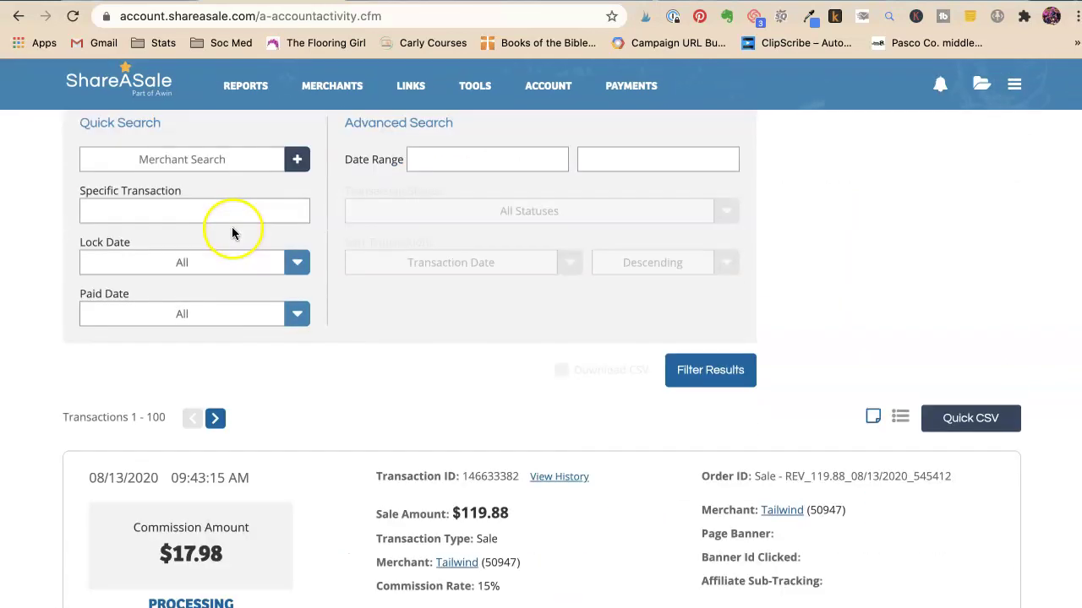
scroll(233, 234, "down", 1)
scroll(233, 234, "down", 2)
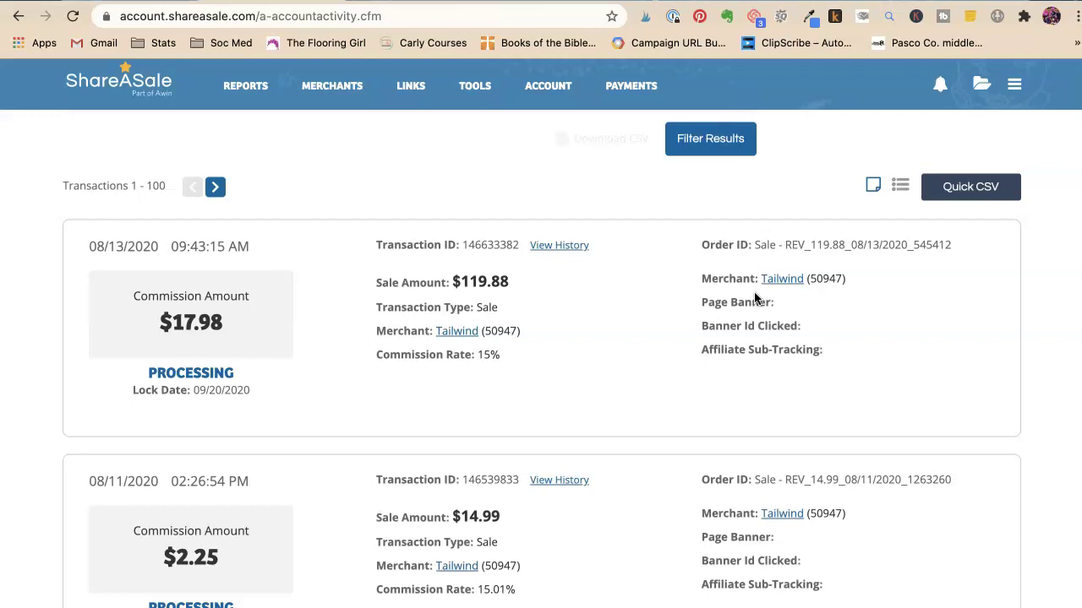
scroll(560, 254, "down", 2)
scroll(560, 259, "down", 3)
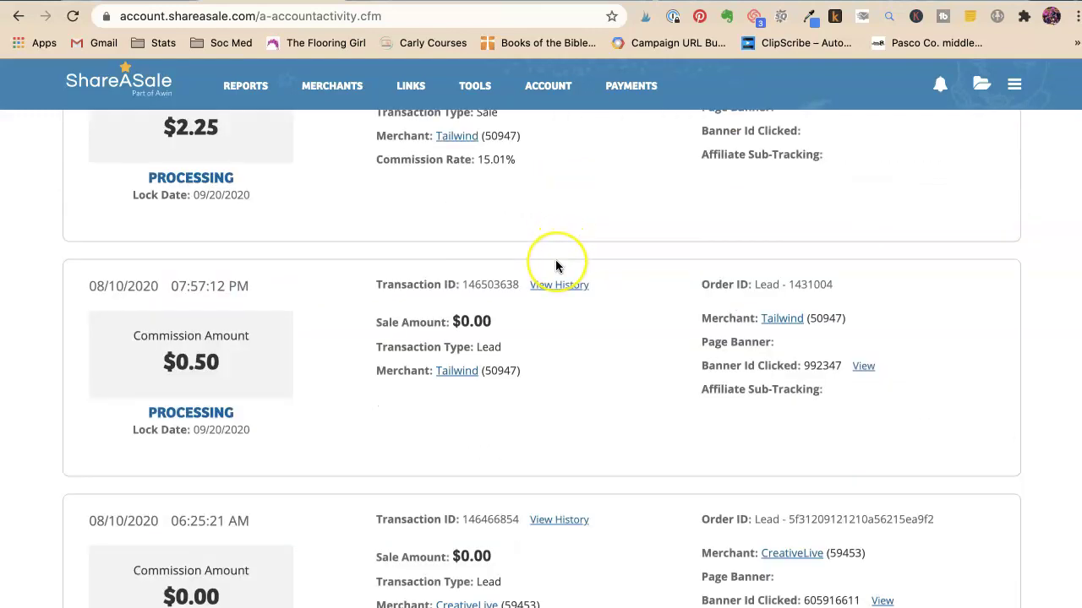
scroll(555, 266, "down", 2)
scroll(555, 267, "down", 2)
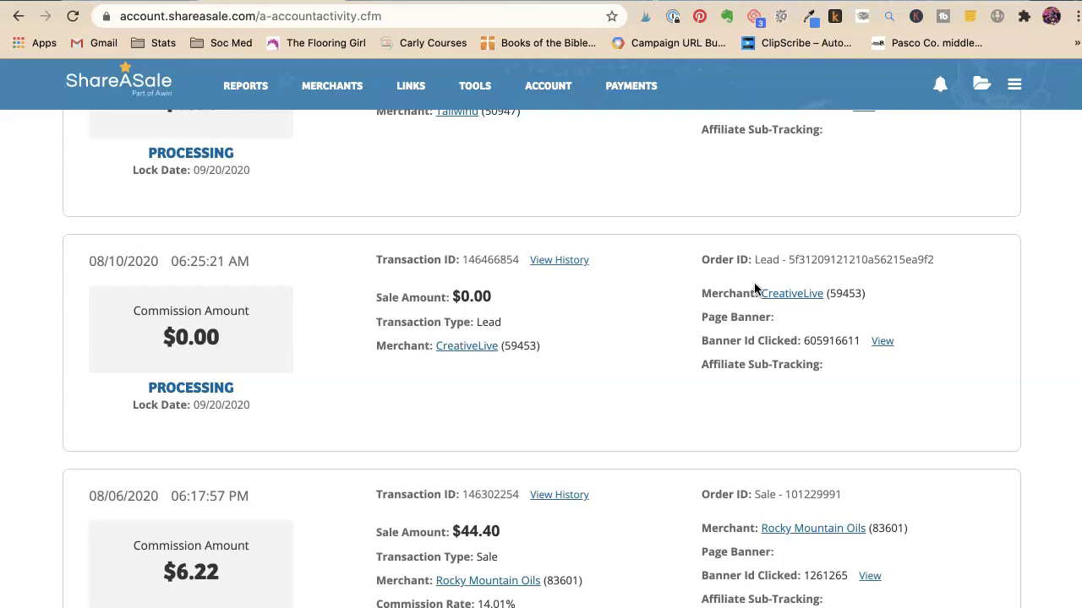
scroll(596, 262, "down", 1)
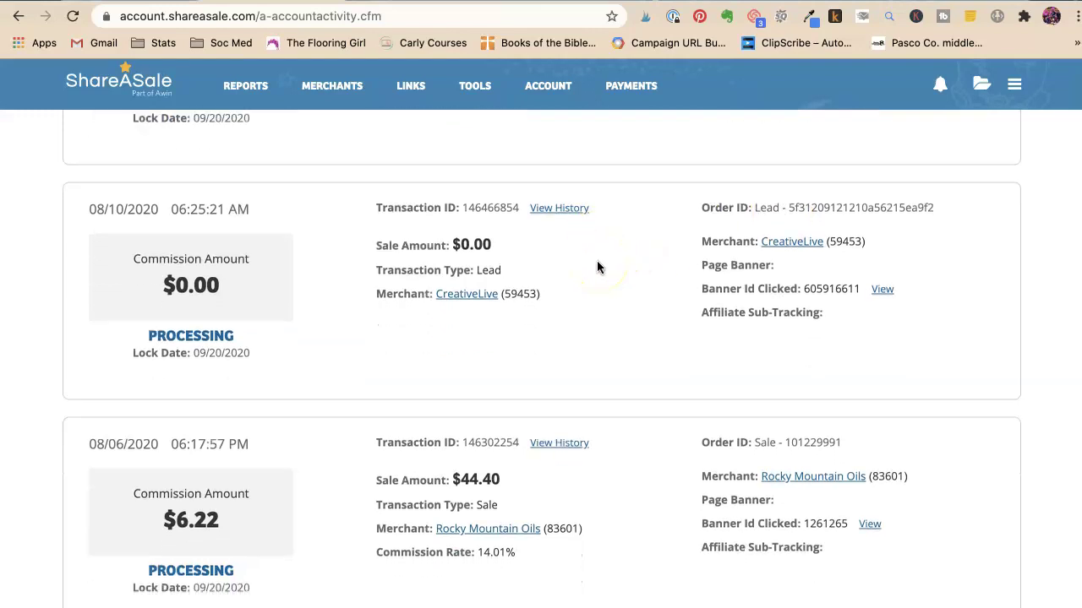
scroll(596, 267, "down", 1)
scroll(597, 267, "down", 2)
scroll(597, 267, "down", 1)
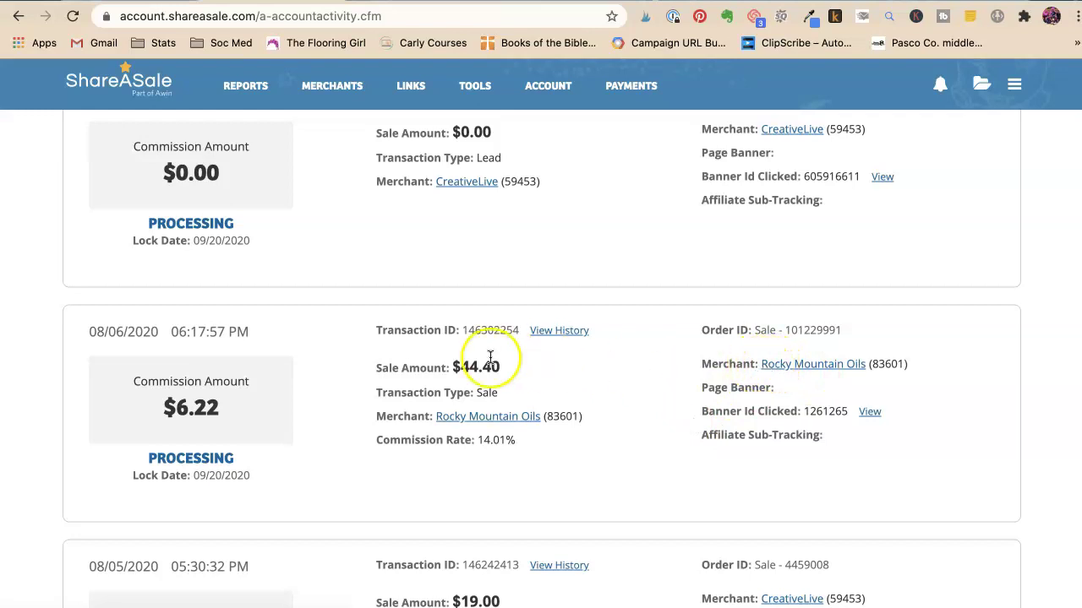
scroll(514, 353, "down", 1)
scroll(515, 354, "down", 2)
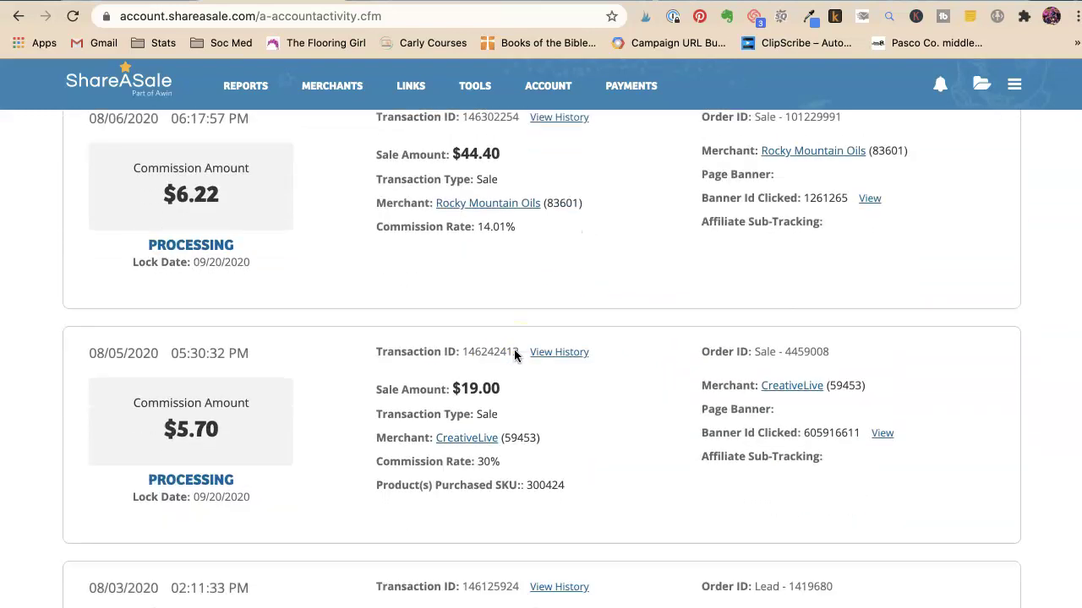
scroll(515, 355, "down", 1)
scroll(514, 354, "down", 2)
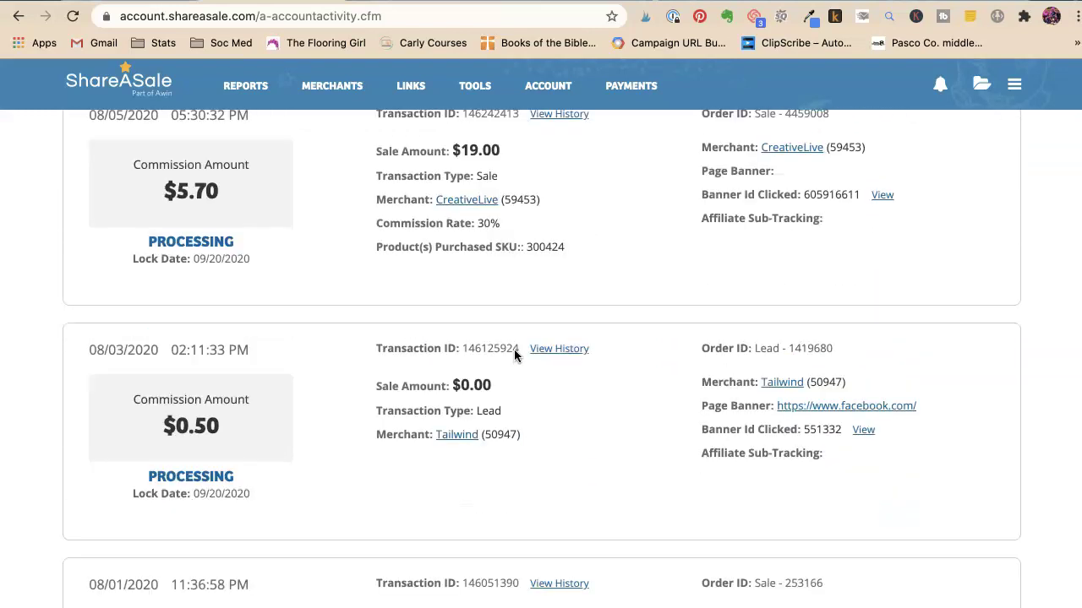
scroll(513, 351, "down", 3)
scroll(513, 350, "down", 1)
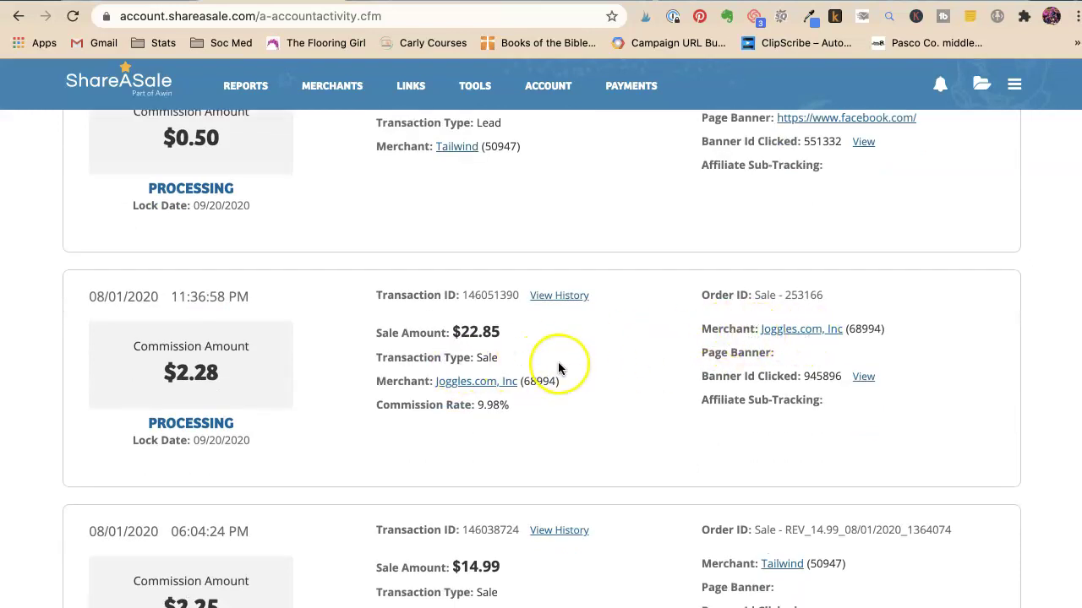
scroll(557, 364, "up", 1)
scroll(626, 420, "up", 3)
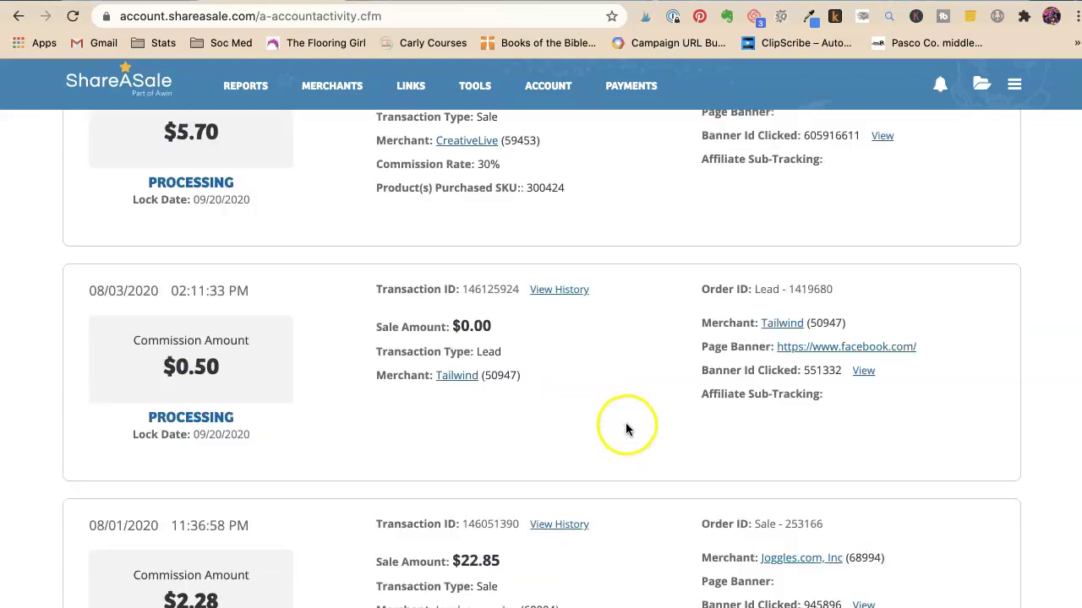
scroll(624, 419, "up", 5)
scroll(625, 419, "up", 3)
scroll(603, 425, "up", 2)
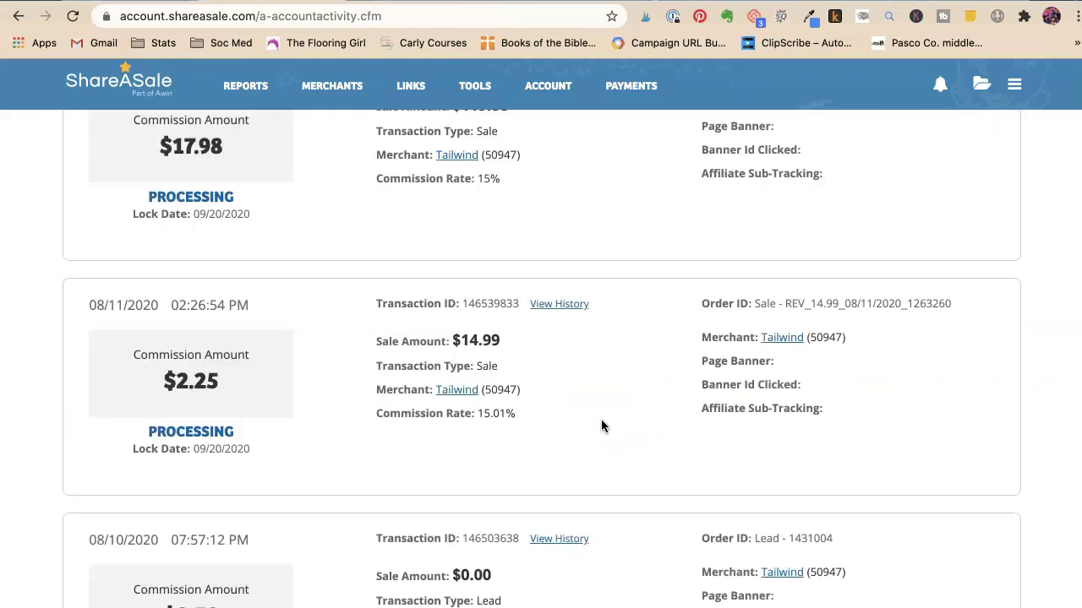
scroll(652, 350, "up", 10)
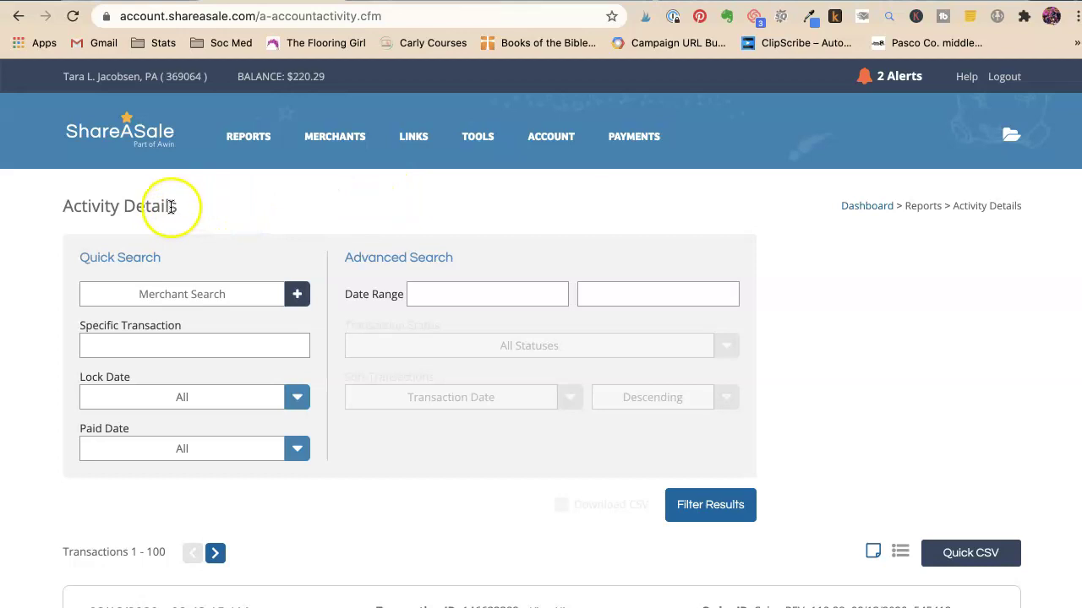
Step: Filter the activity report by the merchant Joggles.com, Inc
left_click(191, 291)
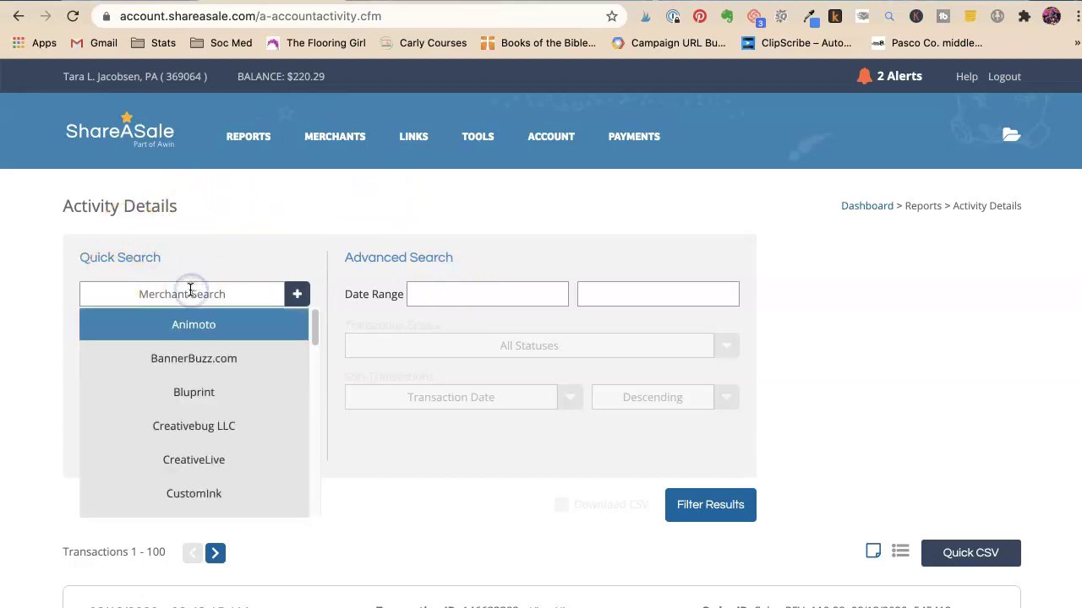
scroll(162, 406, "down", 1)
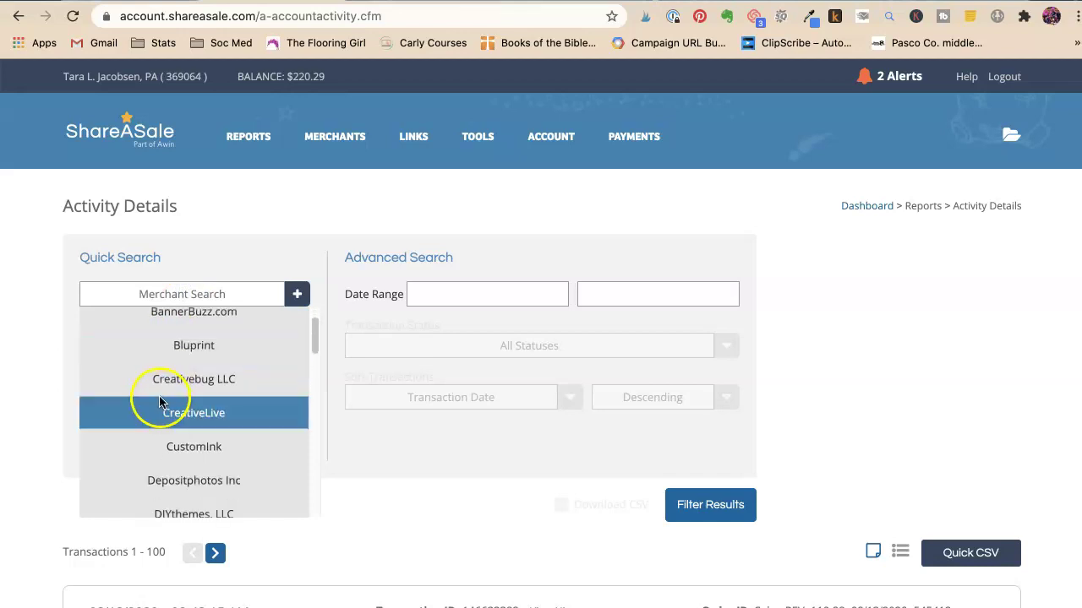
scroll(161, 402, "down", 5)
scroll(159, 399, "up", 1)
scroll(156, 397, "up", 1)
scroll(156, 397, "up", 2)
left_click(176, 376)
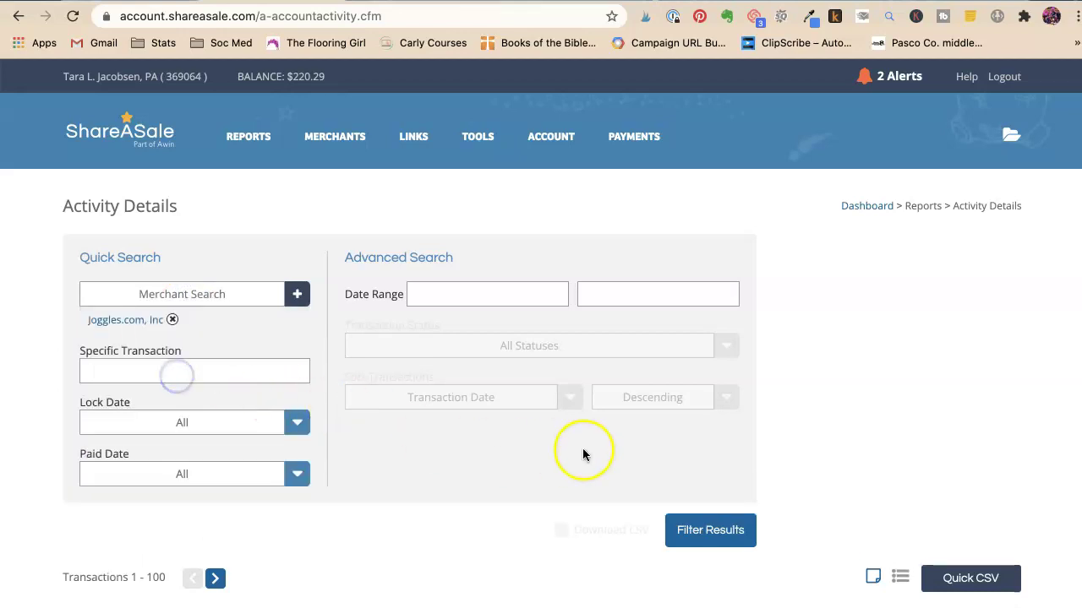
left_click(698, 534)
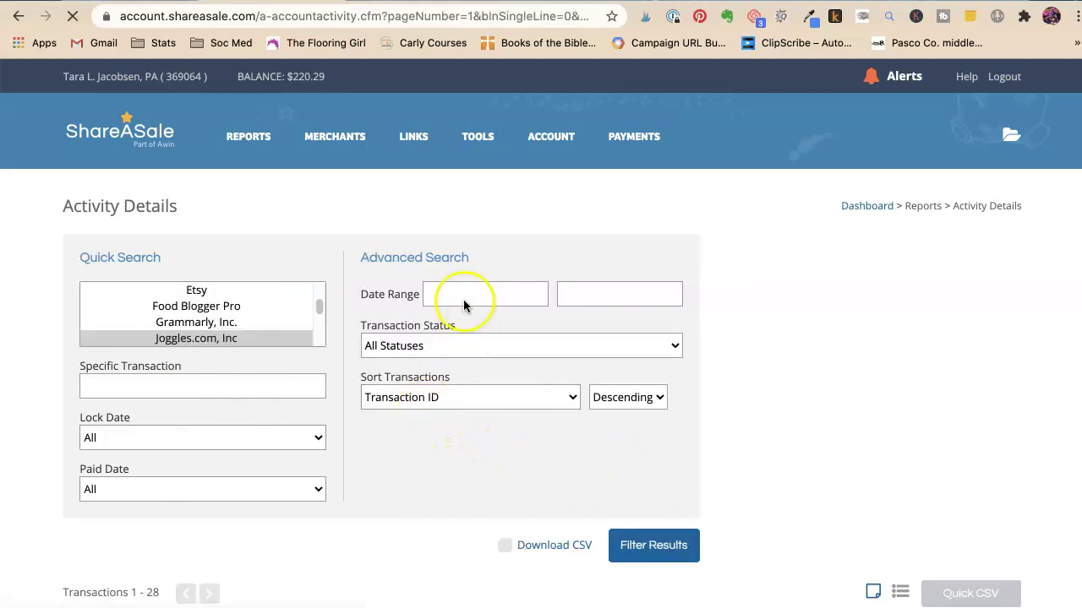
Step: Scroll through the 28 Joggles.com transactions and their commissions
scroll(476, 355, "down", 2)
scroll(476, 355, "down", 3)
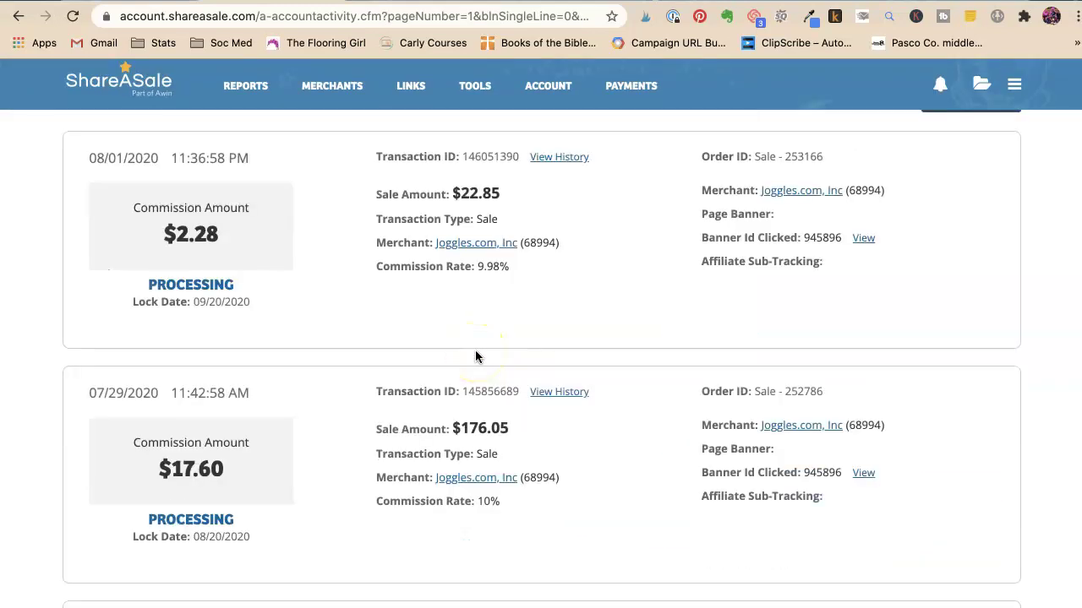
scroll(475, 356, "down", 3)
scroll(483, 350, "down", 3)
scroll(466, 353, "down", 3)
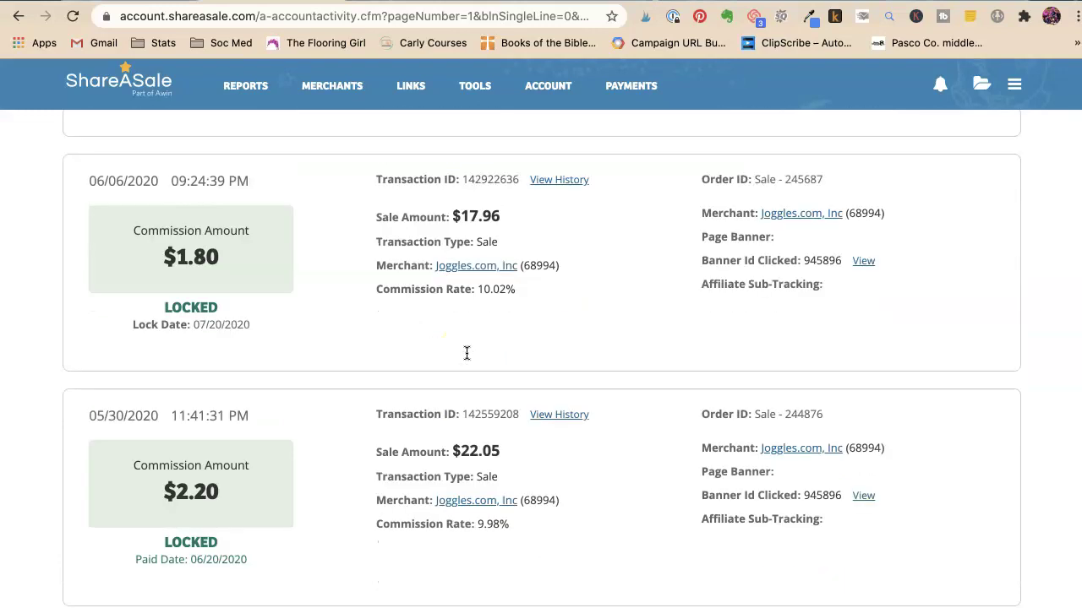
scroll(185, 304, "down", 2)
scroll(185, 304, "down", 6)
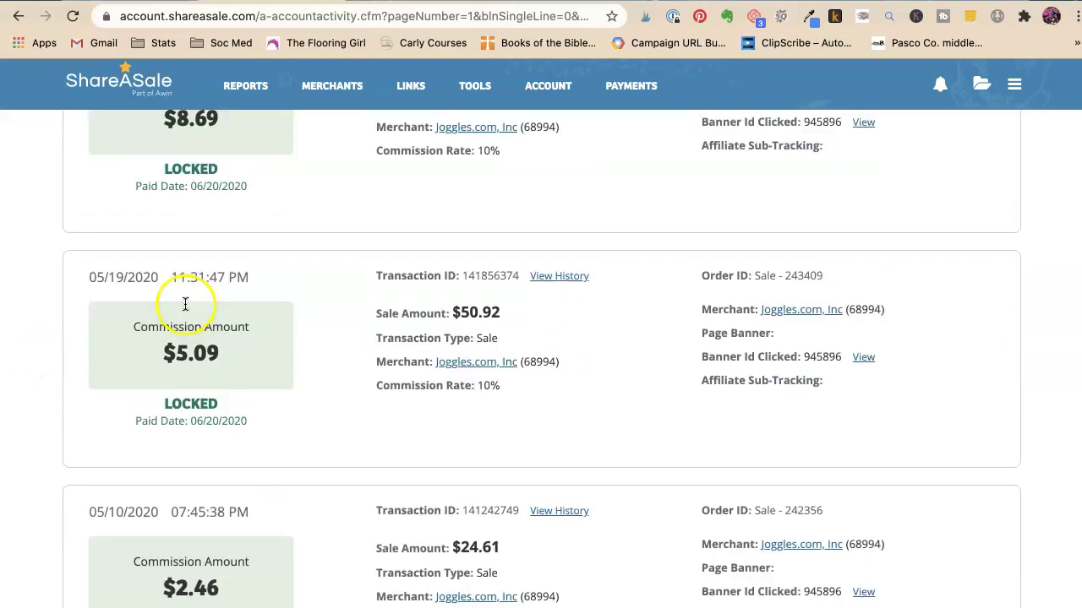
scroll(185, 304, "down", 2)
scroll(185, 304, "down", 4)
scroll(185, 304, "down", 3)
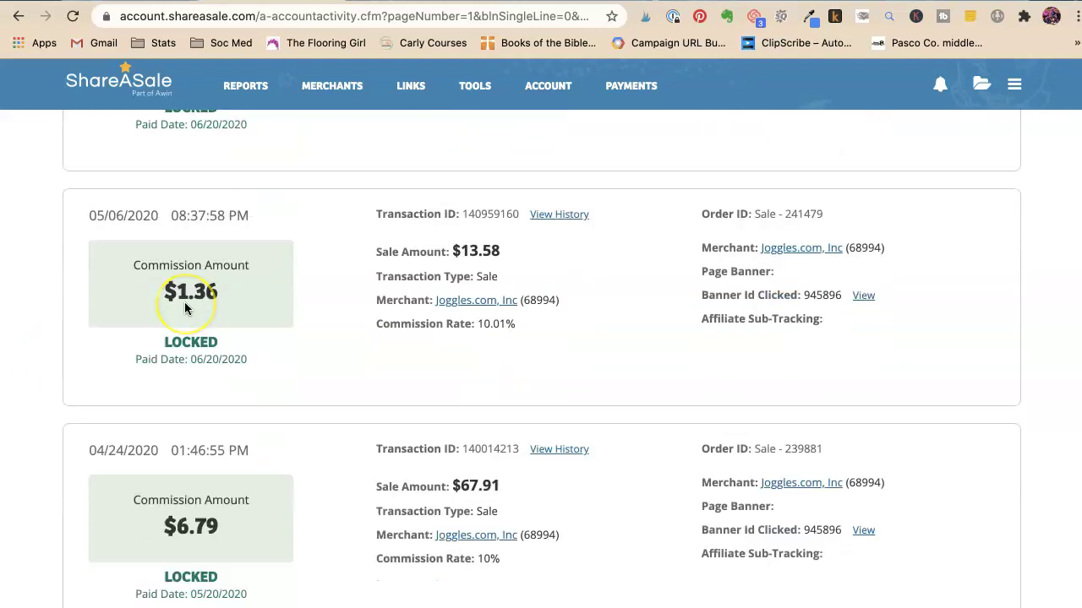
scroll(185, 304, "down", 1)
scroll(185, 304, "down", 1)
scroll(185, 304, "up", 6)
scroll(185, 305, "up", 3)
scroll(185, 304, "up", 6)
scroll(185, 304, "up", 10)
scroll(185, 304, "up", 3)
scroll(172, 303, "up", 5)
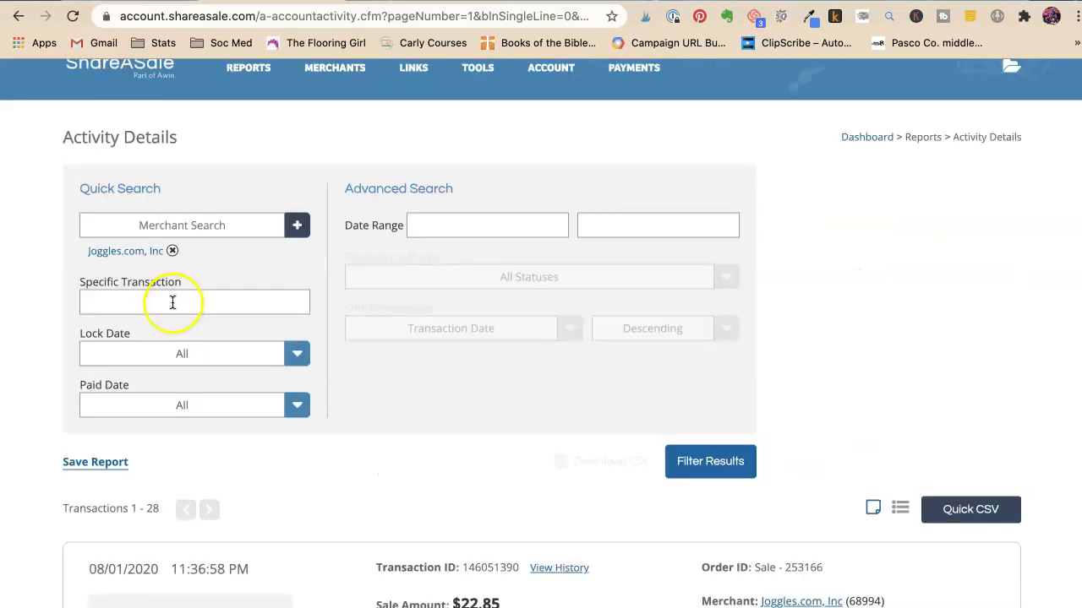
scroll(192, 294, "up", 2)
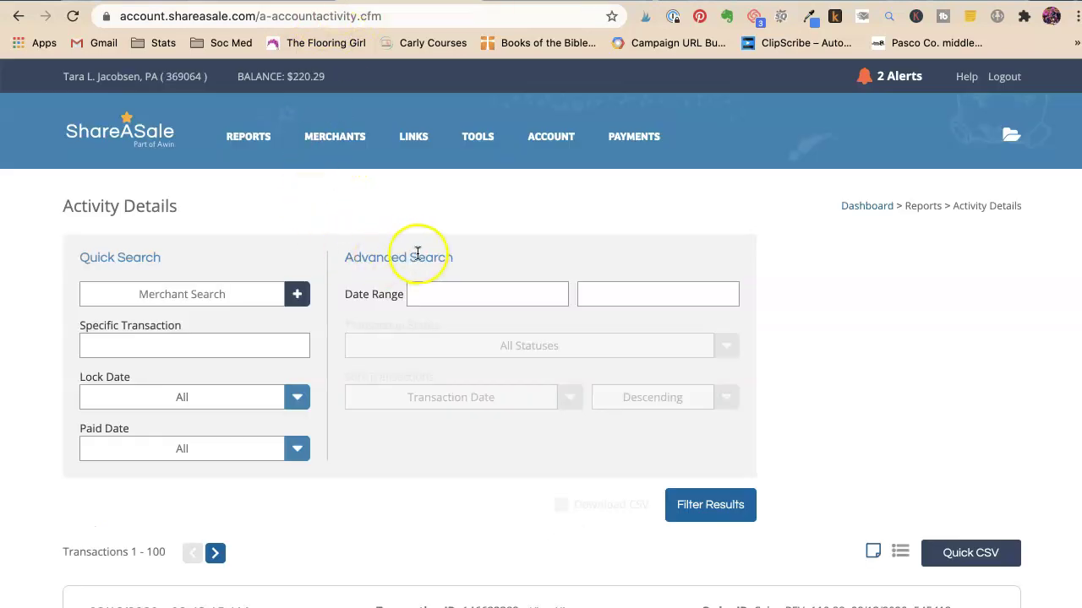
mouse_move(334, 68)
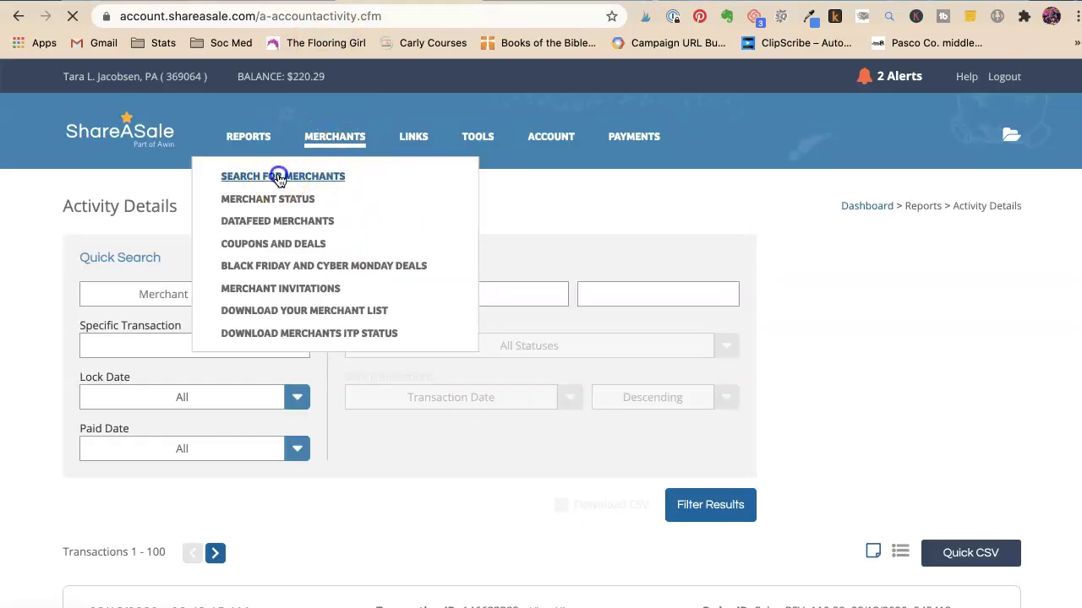
Step: Run a merchant keyword search for 'aprons' and review the 68 merchants' commission and EPC
left_click(279, 177)
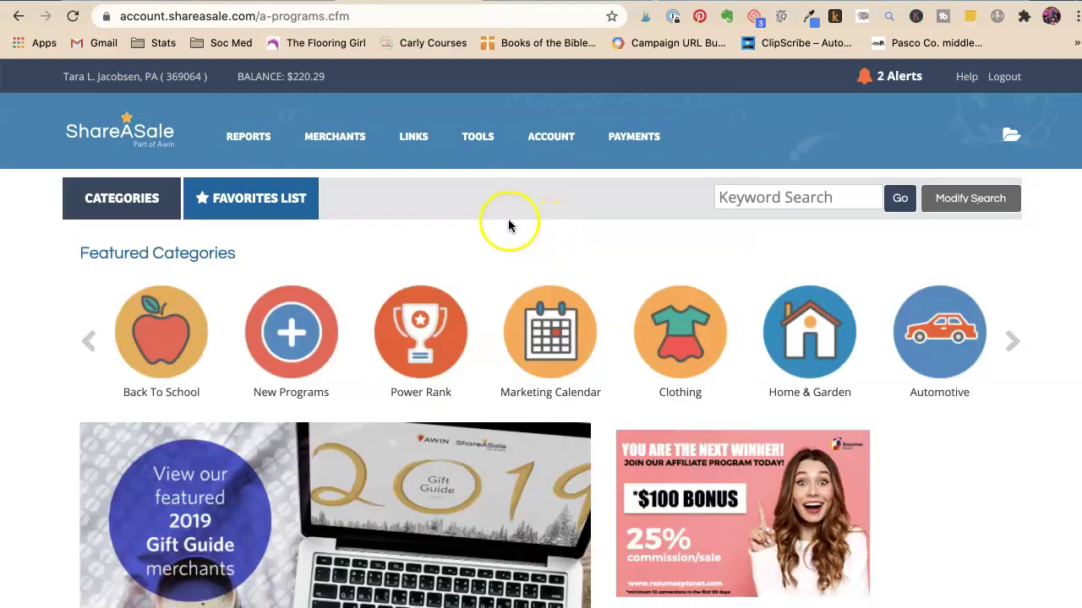
left_click(772, 201)
type("aprons")
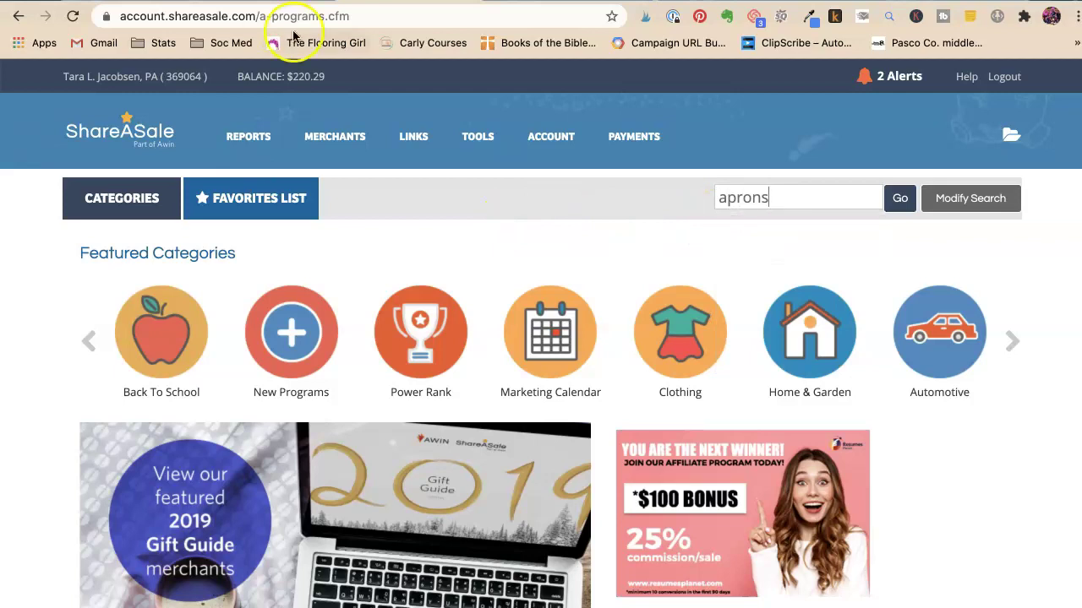
left_click(898, 199)
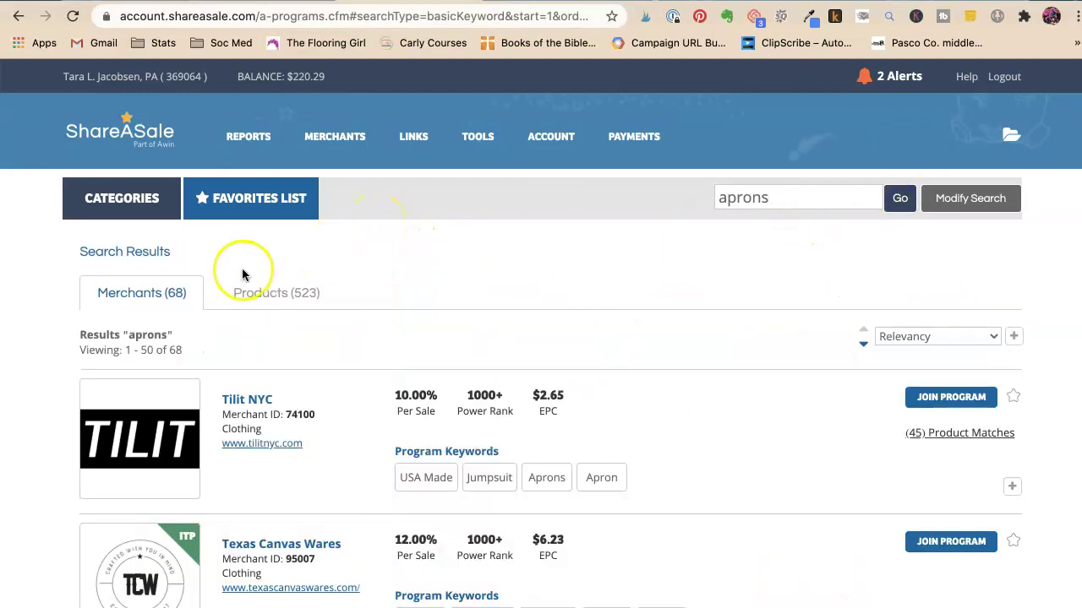
scroll(234, 273, "down", 2)
scroll(233, 272, "down", 3)
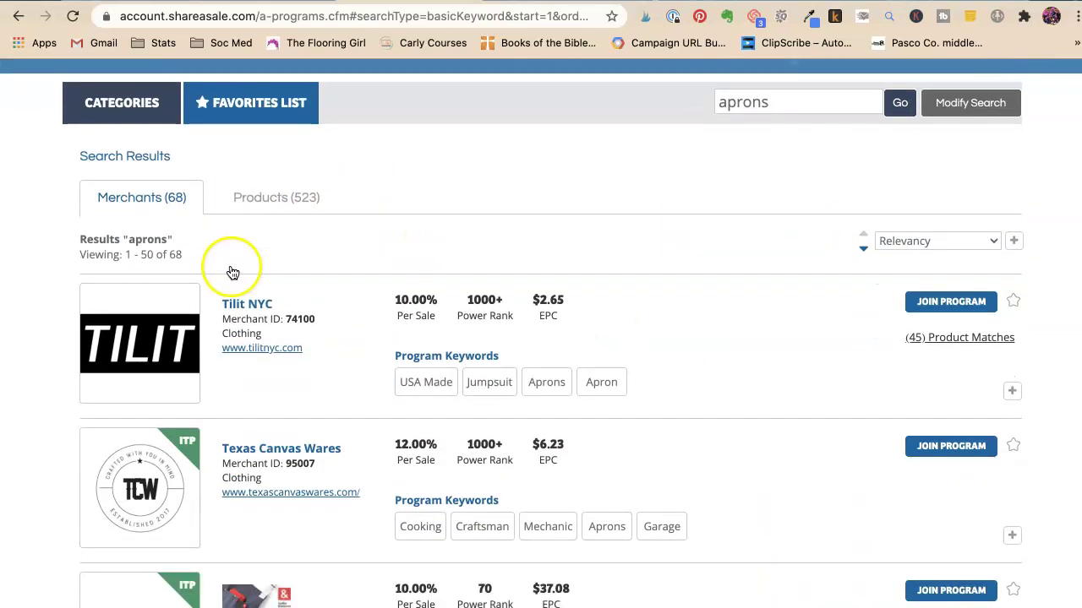
scroll(234, 271, "down", 1)
scroll(231, 271, "down", 2)
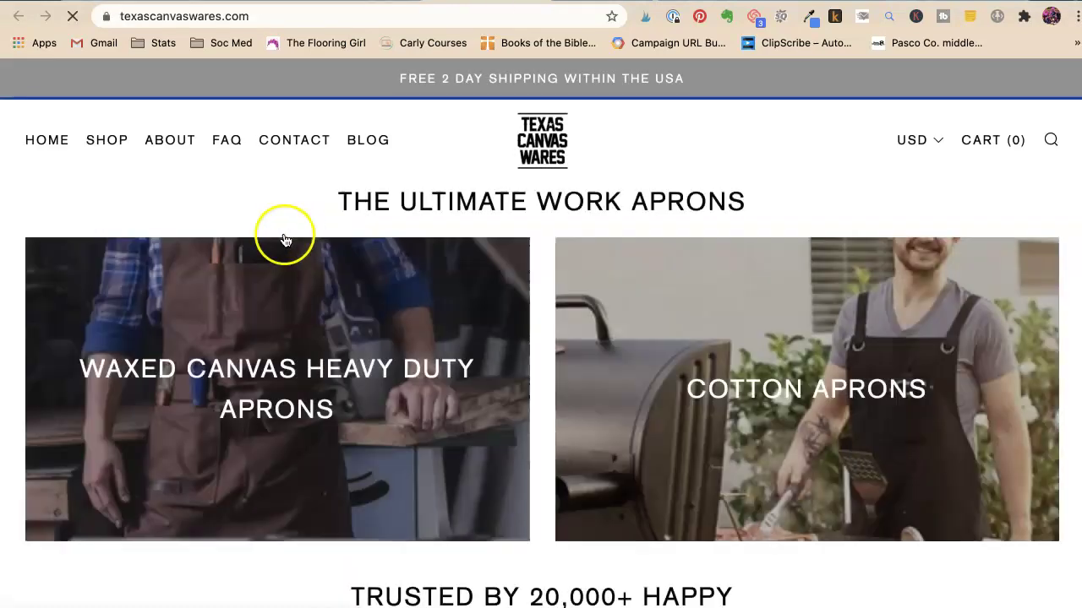
Step: Open Texas Canvas Wares' Cotton Aprons collection
scroll(271, 249, "down", 1)
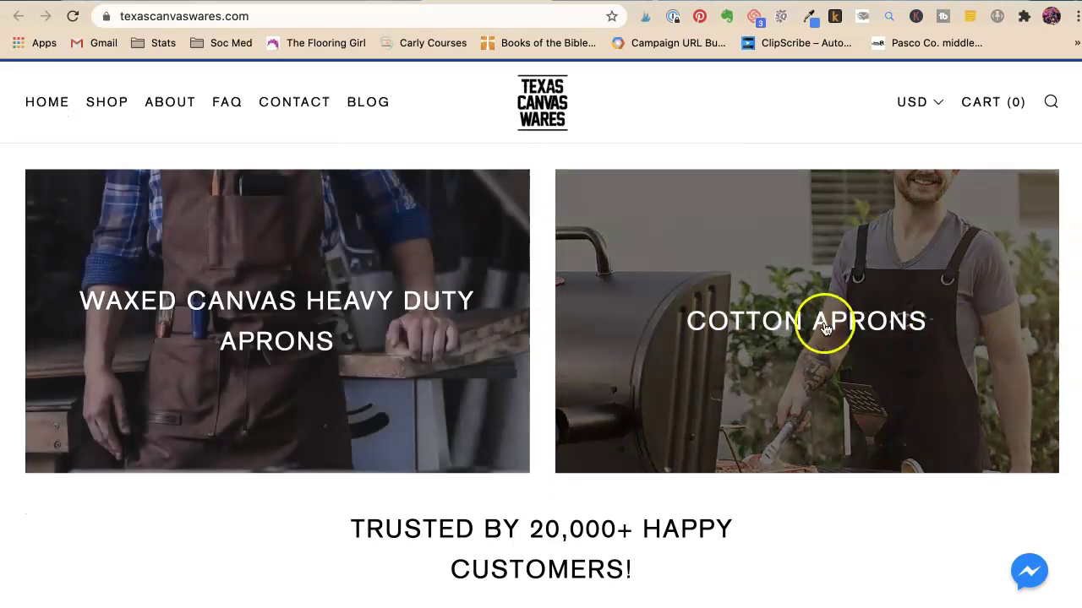
left_click(824, 329)
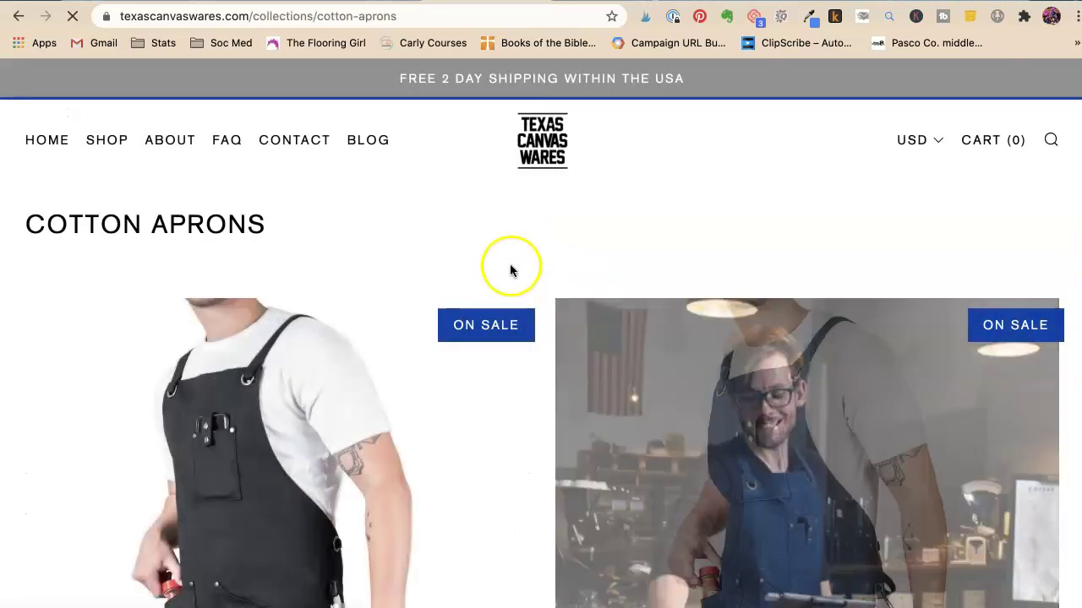
scroll(510, 264, "down", 1)
scroll(511, 269, "down", 2)
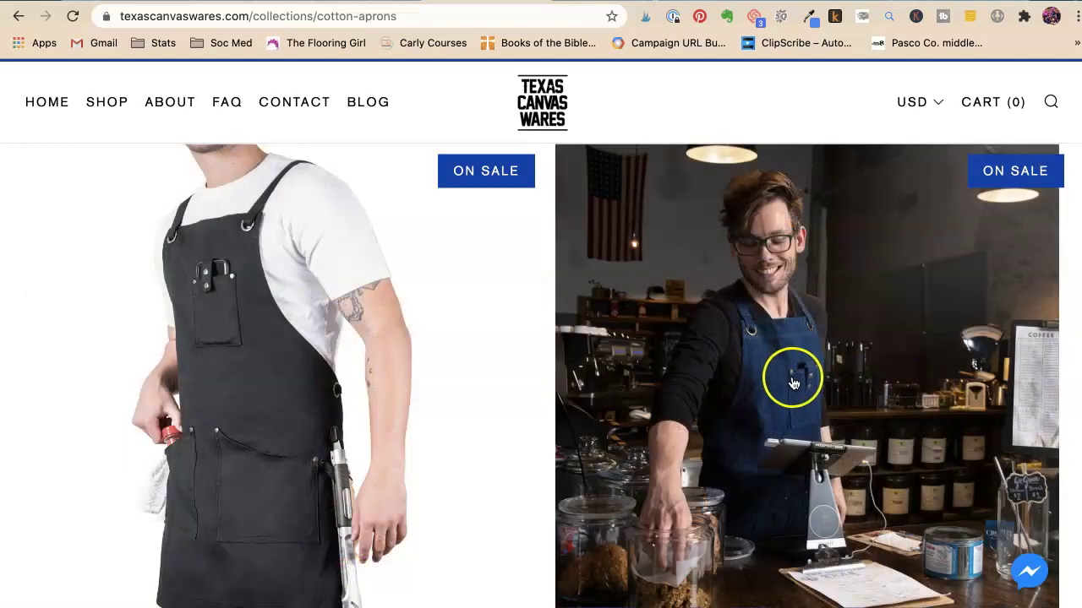
Step: Review the blue denim Professional Grade Apron page, priced $39.95, and its description
left_click(786, 384)
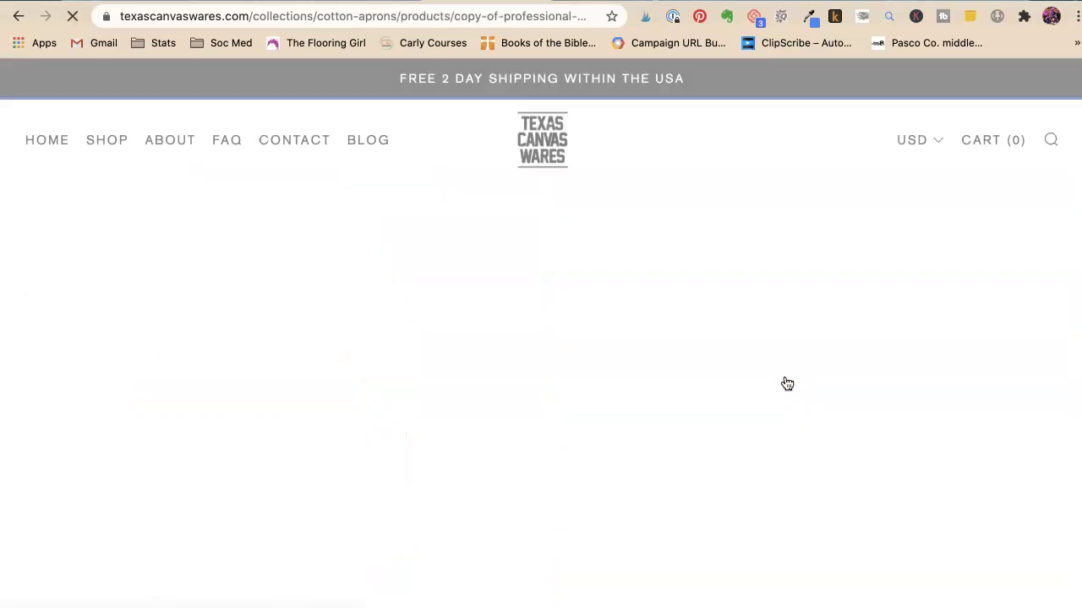
scroll(726, 351, "down", 3)
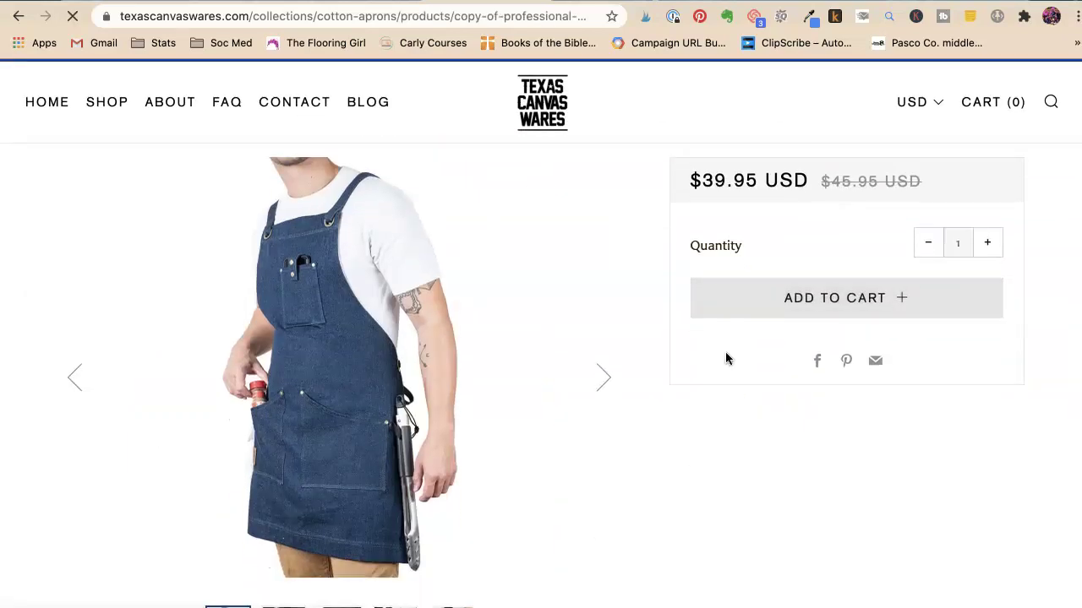
scroll(725, 358, "down", 2)
scroll(725, 357, "down", 2)
scroll(725, 358, "down", 2)
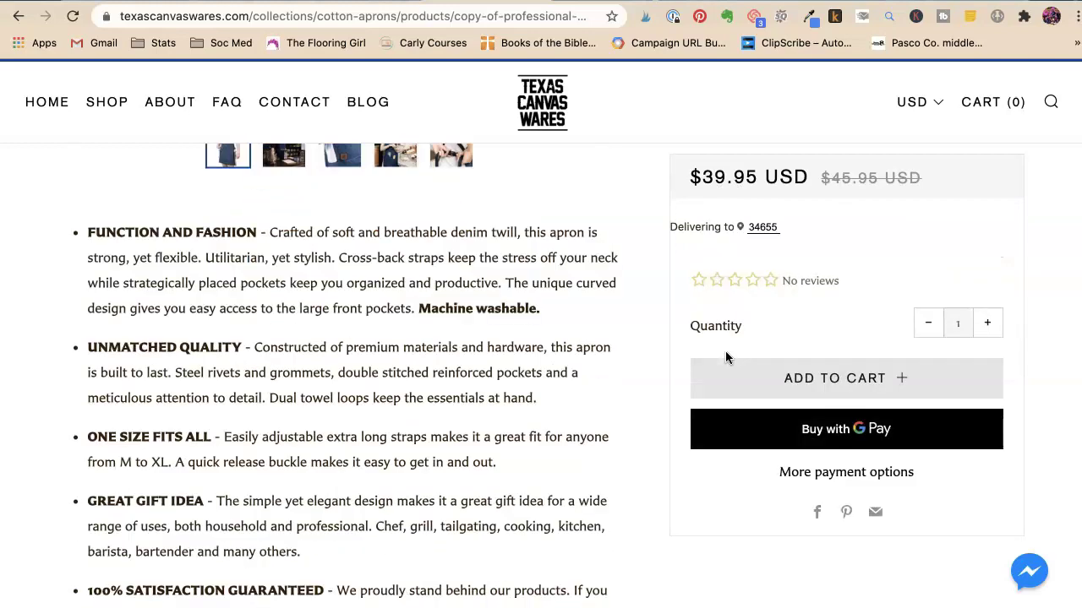
scroll(278, 322, "up", 10)
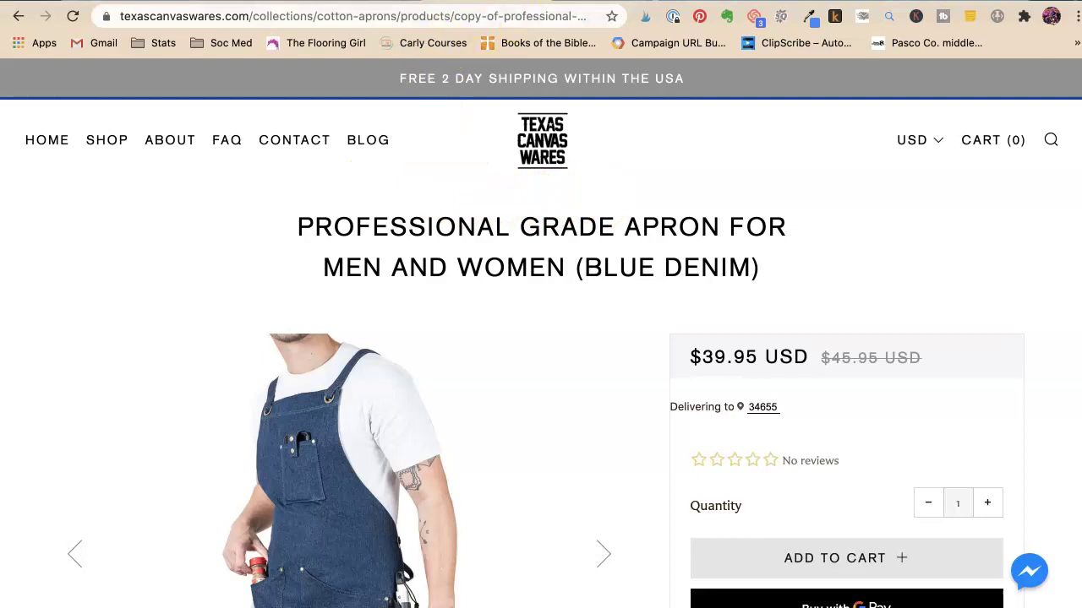
Step: Move from the apron merchant results to Hedley & Bennett, dismissing its 10% off offer
left_click(422, 1)
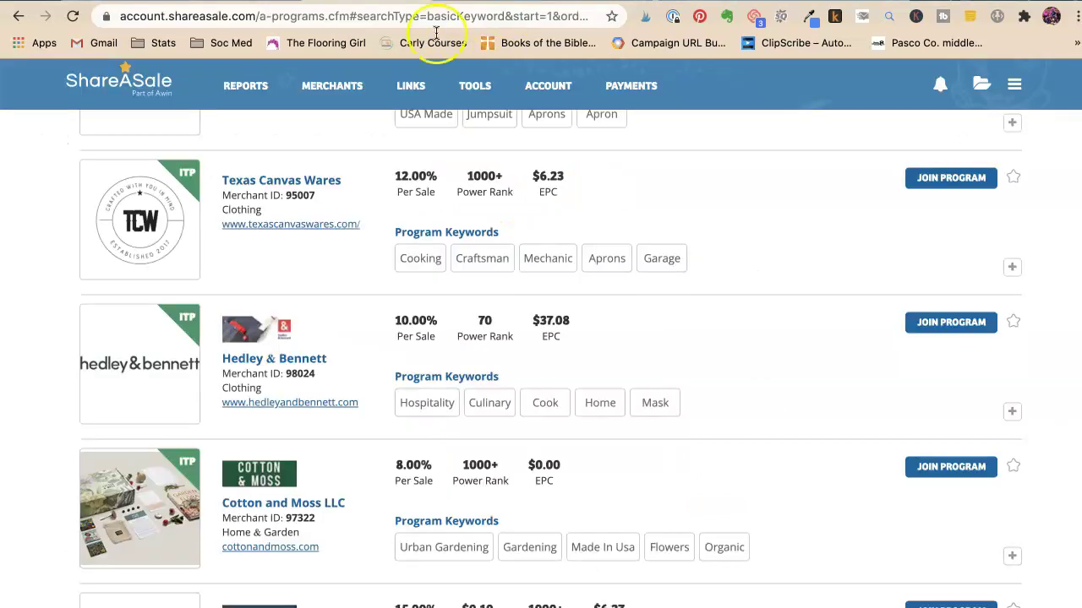
scroll(303, 281, "down", 2)
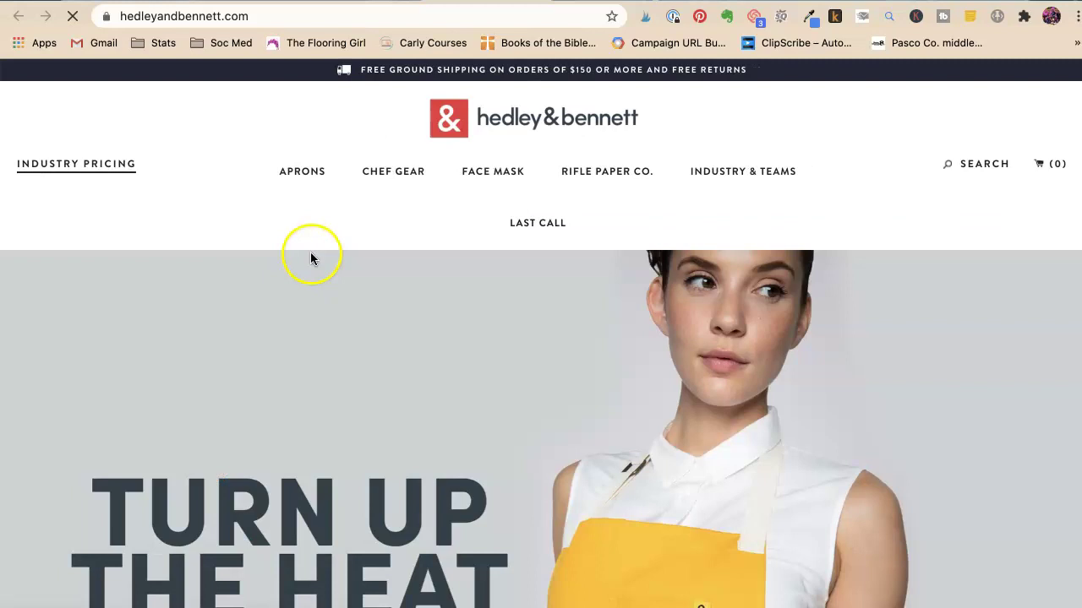
scroll(311, 259, "down", 2)
scroll(312, 261, "down", 2)
scroll(314, 264, "down", 2)
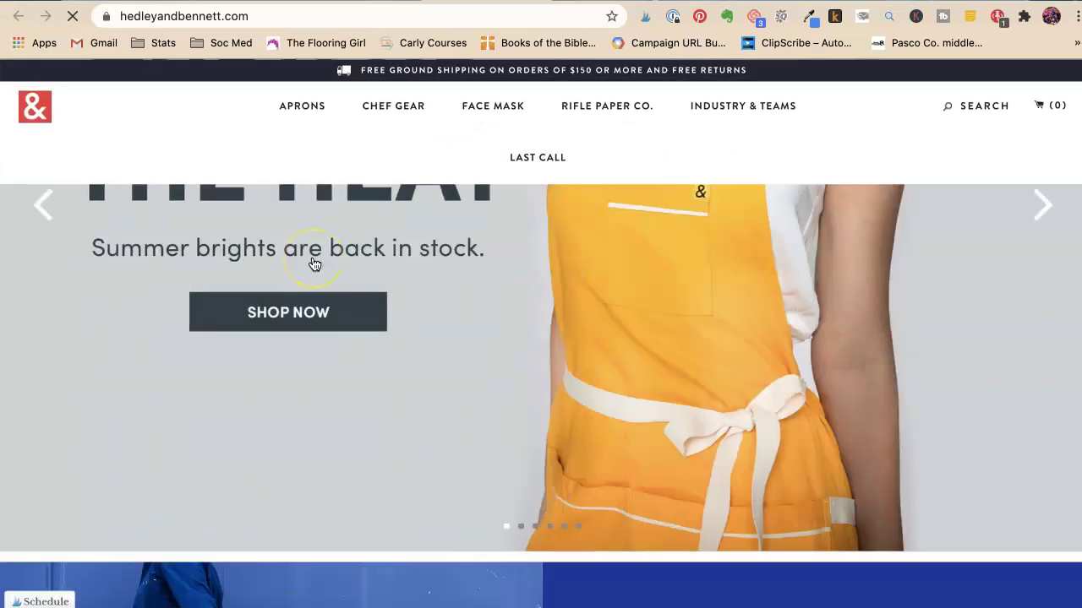
scroll(314, 264, "down", 1)
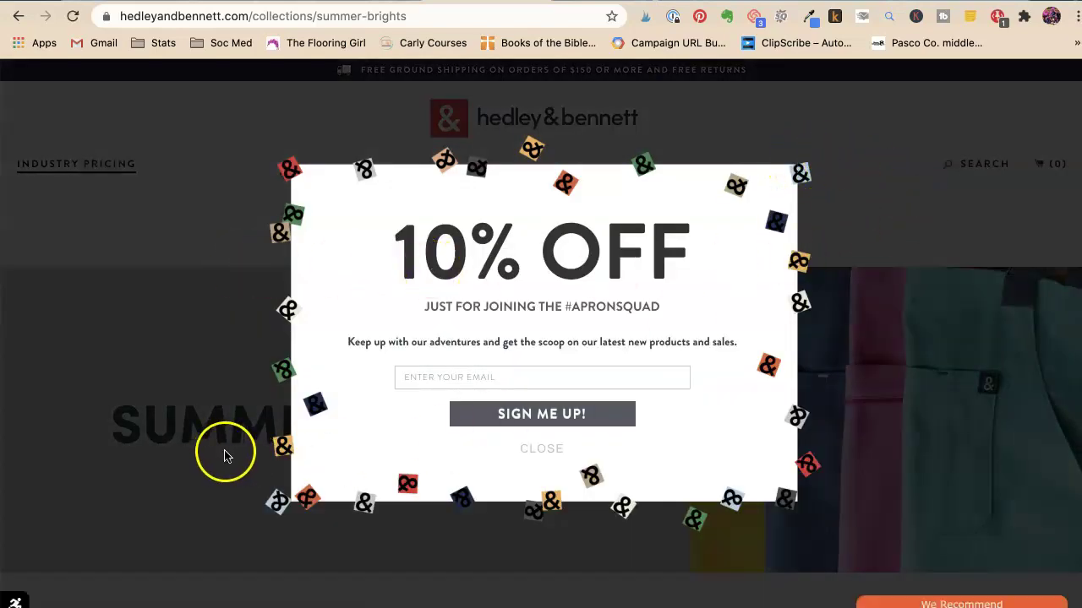
left_click(538, 450)
Step: Browse the Summer Brights aprons, then dismiss the exit discount offer and leave
scroll(283, 353, "down", 5)
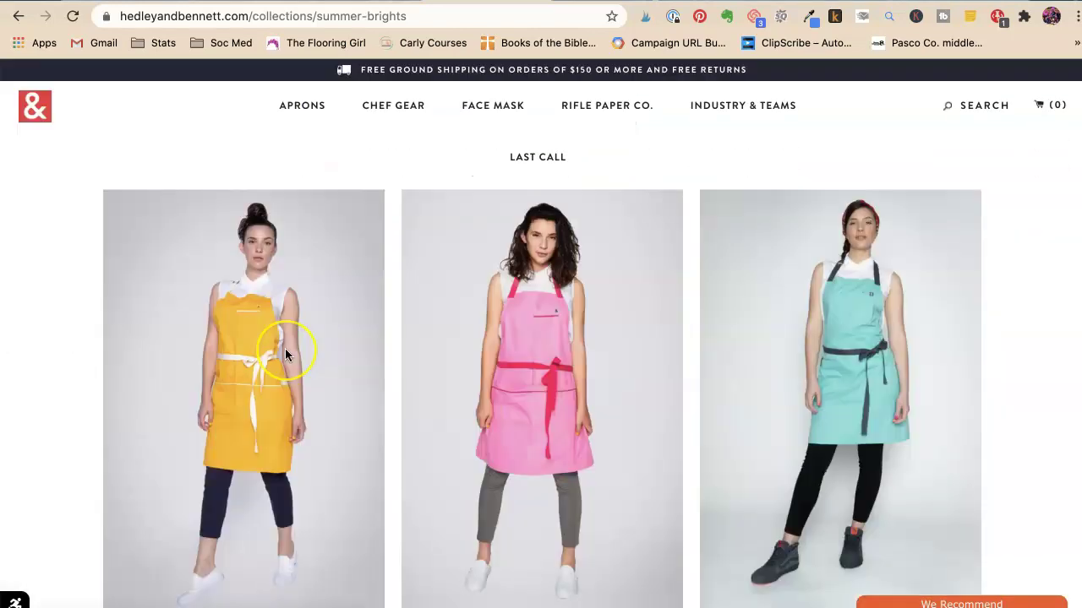
scroll(285, 354, "down", 2)
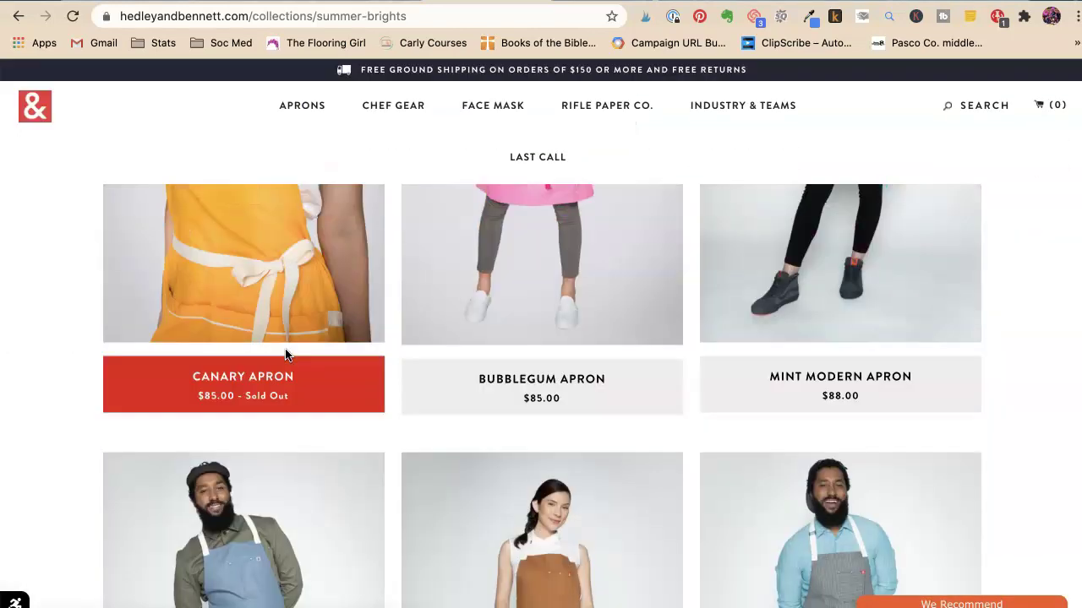
scroll(286, 355, "down", 2)
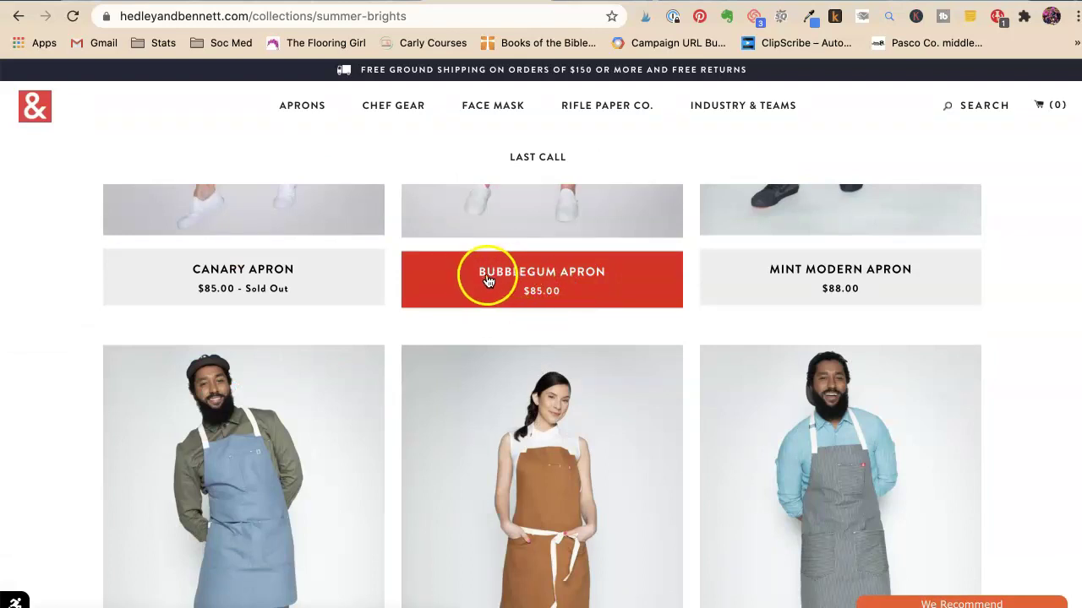
scroll(479, 311, "down", 2)
scroll(479, 311, "down", 3)
scroll(480, 312, "down", 1)
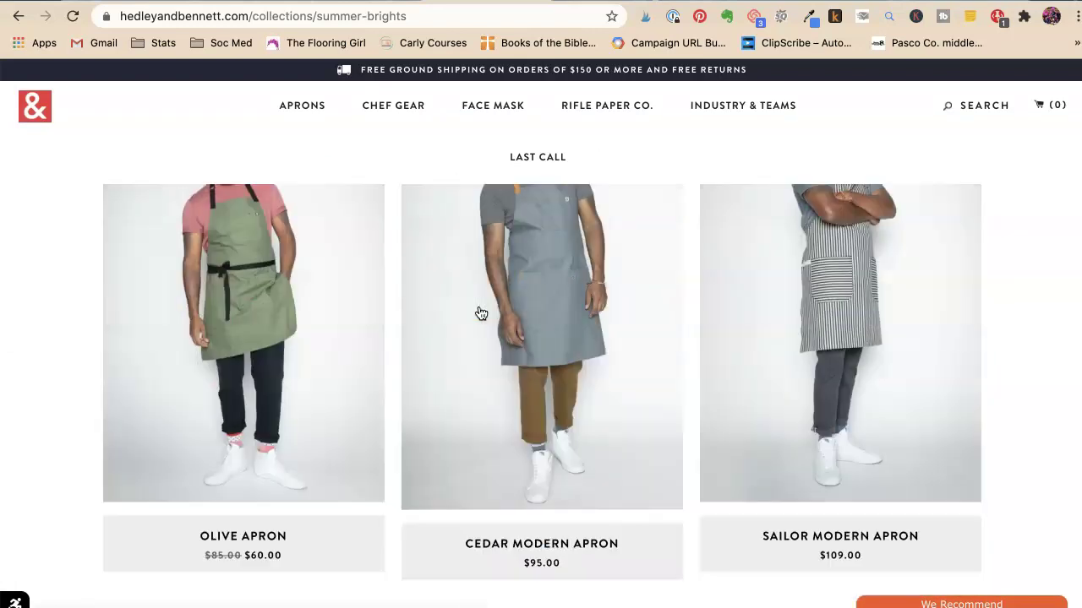
scroll(481, 313, "down", 1)
scroll(481, 313, "down", 2)
scroll(481, 314, "down", 2)
scroll(479, 313, "down", 4)
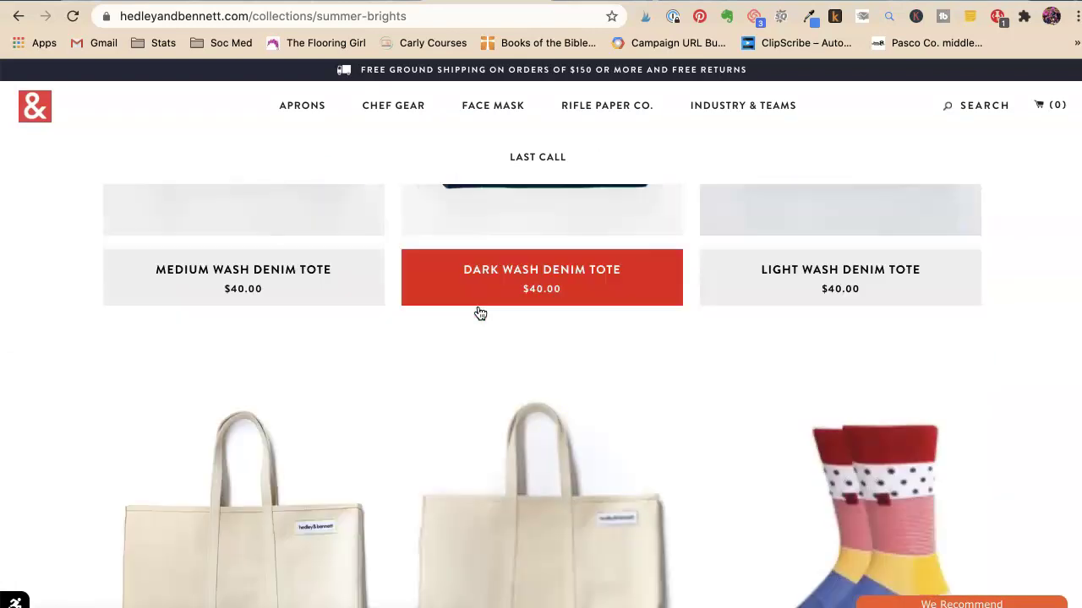
scroll(480, 314, "down", 3)
scroll(480, 314, "up", 4)
scroll(480, 314, "up", 4)
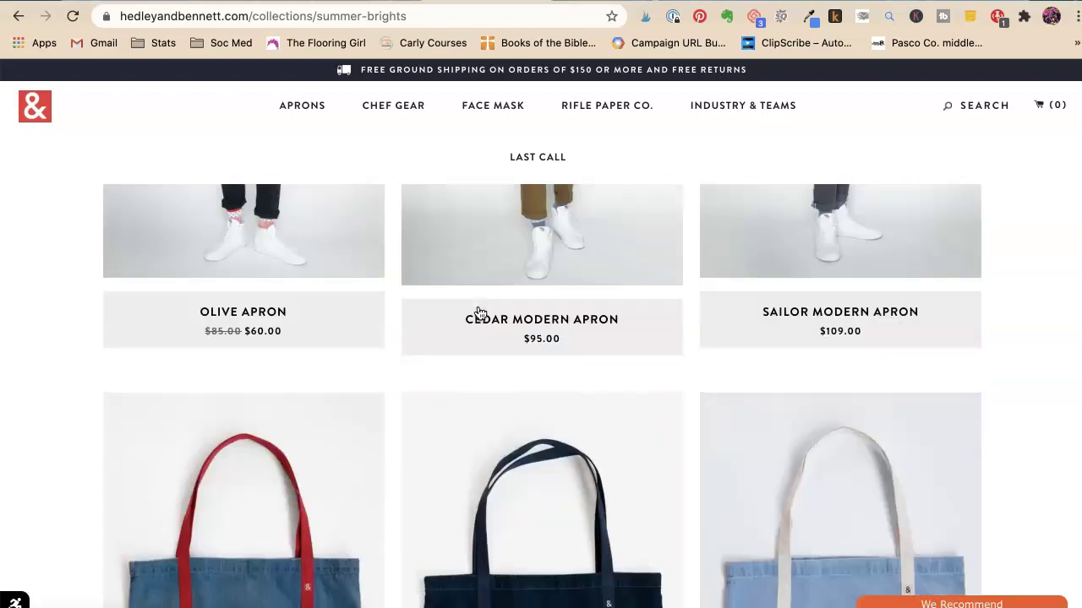
scroll(479, 313, "up", 3)
scroll(479, 313, "up", 1)
scroll(480, 313, "up", 5)
scroll(480, 314, "up", 3)
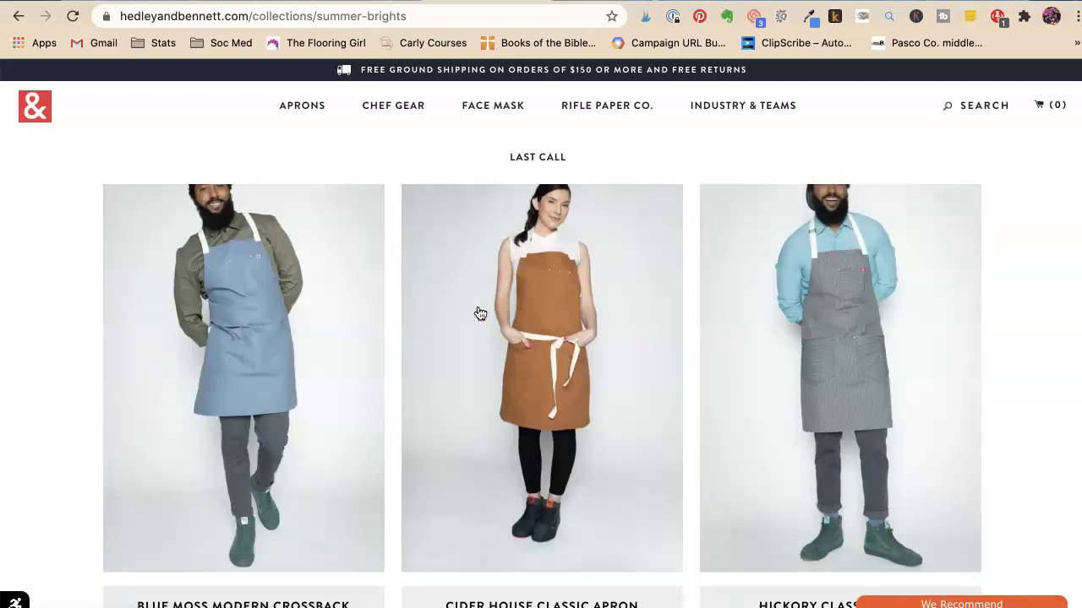
scroll(480, 314, "up", 2)
scroll(480, 313, "up", 3)
scroll(480, 314, "up", 1)
scroll(479, 314, "up", 2)
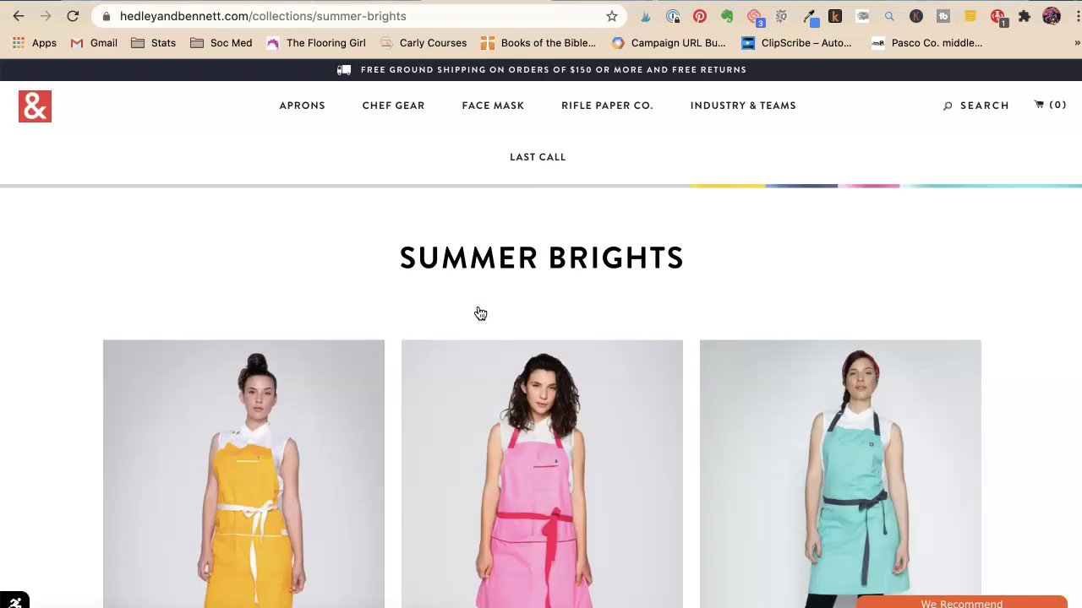
scroll(480, 314, "down", 2)
scroll(479, 311, "down", 2)
left_click(482, 309)
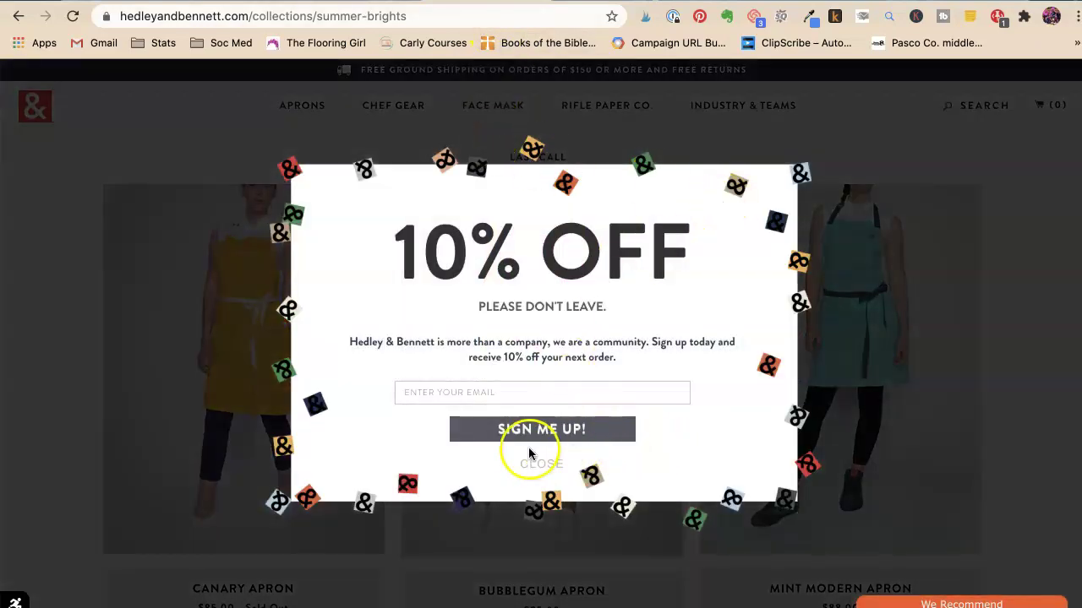
left_click(526, 463)
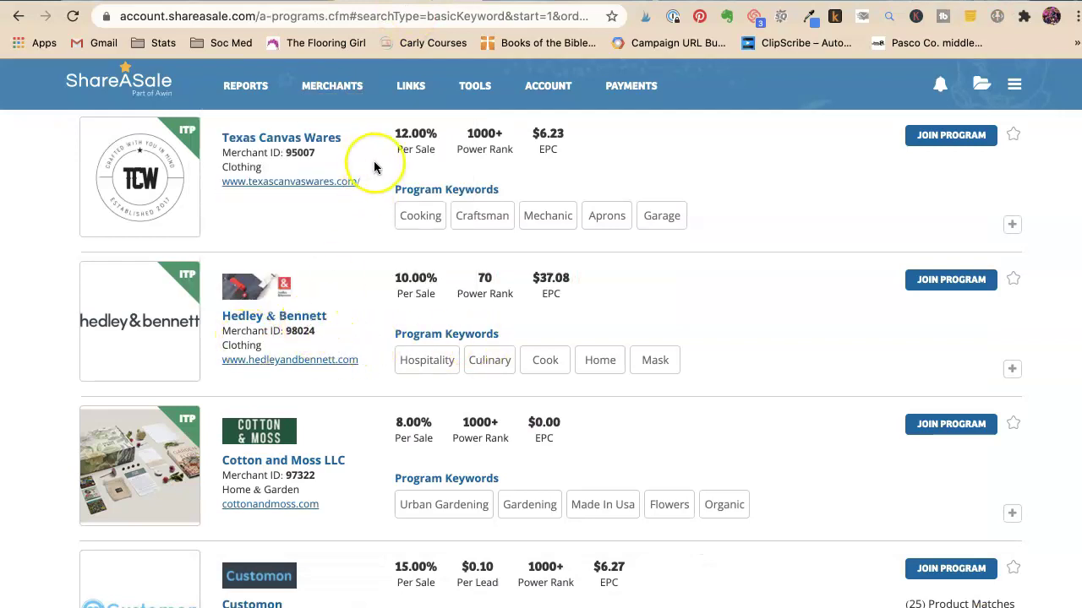
Step: Replace the 'aprons' search keyword with 'joggles' and run the merchant search
mouse_move(331, 85)
left_click(292, 133)
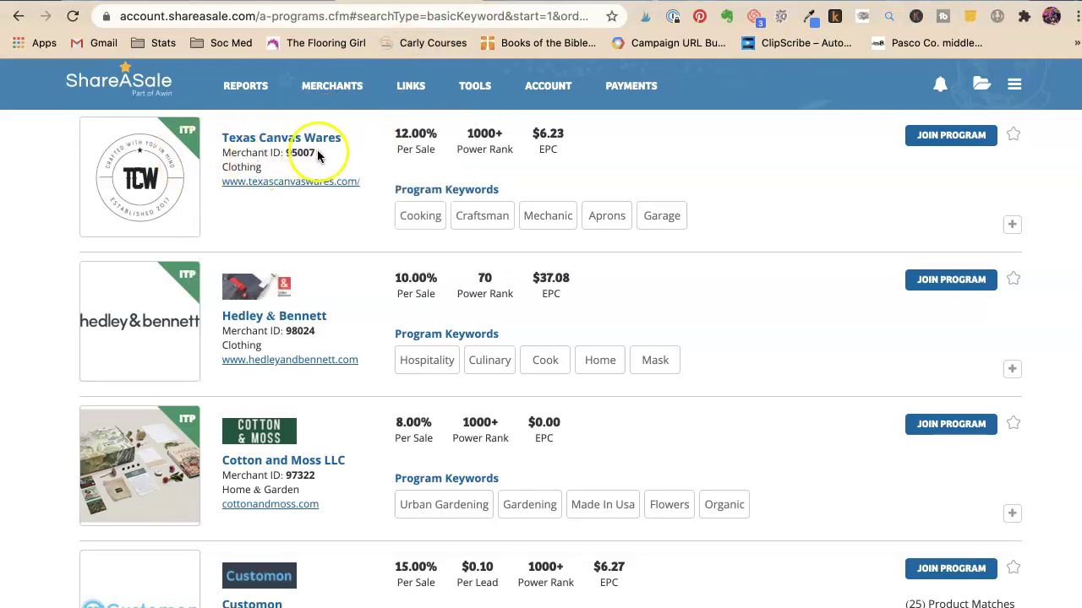
scroll(393, 194, "up", 5)
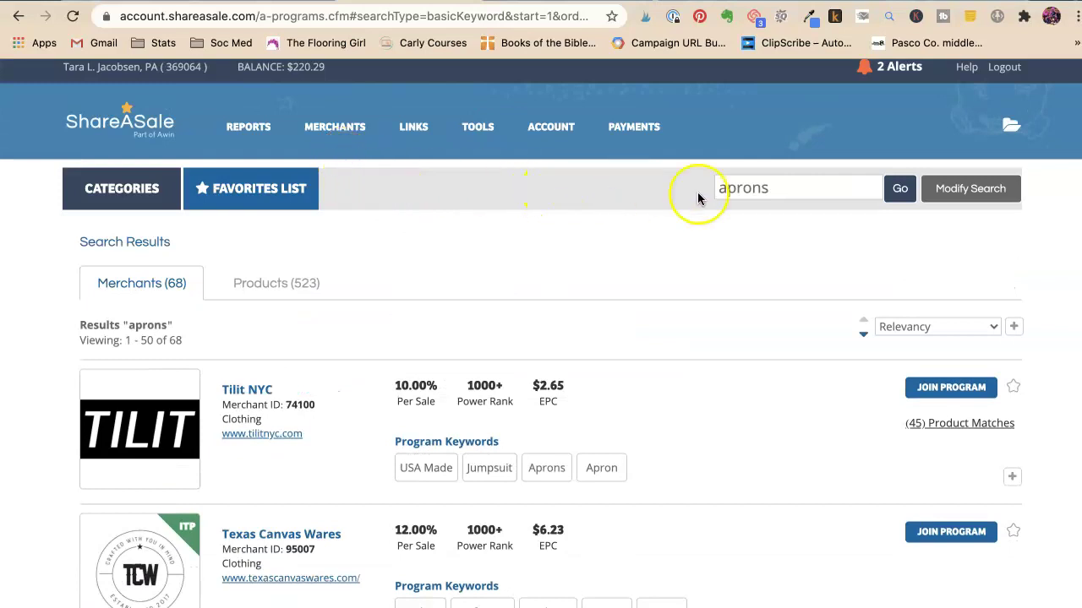
left_click_drag(772, 186, 625, 157)
type("jo")
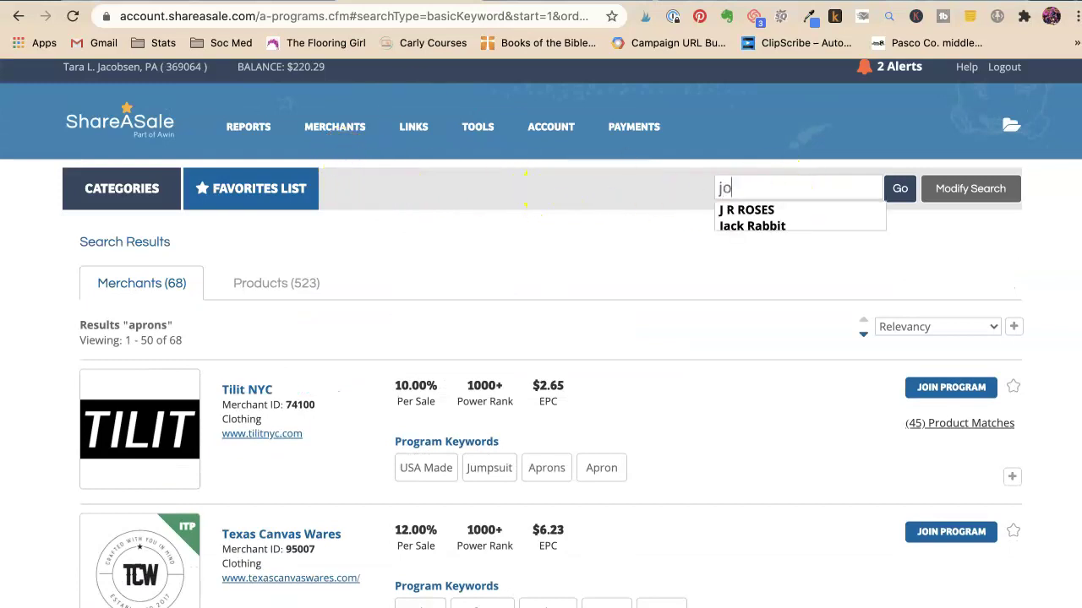
type("ggles")
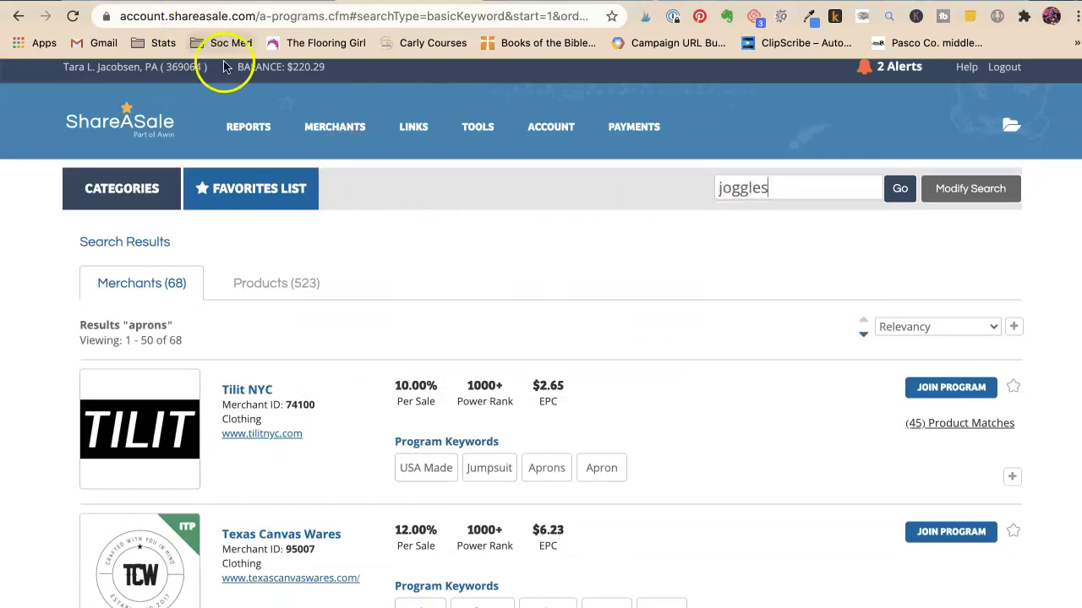
left_click(894, 189)
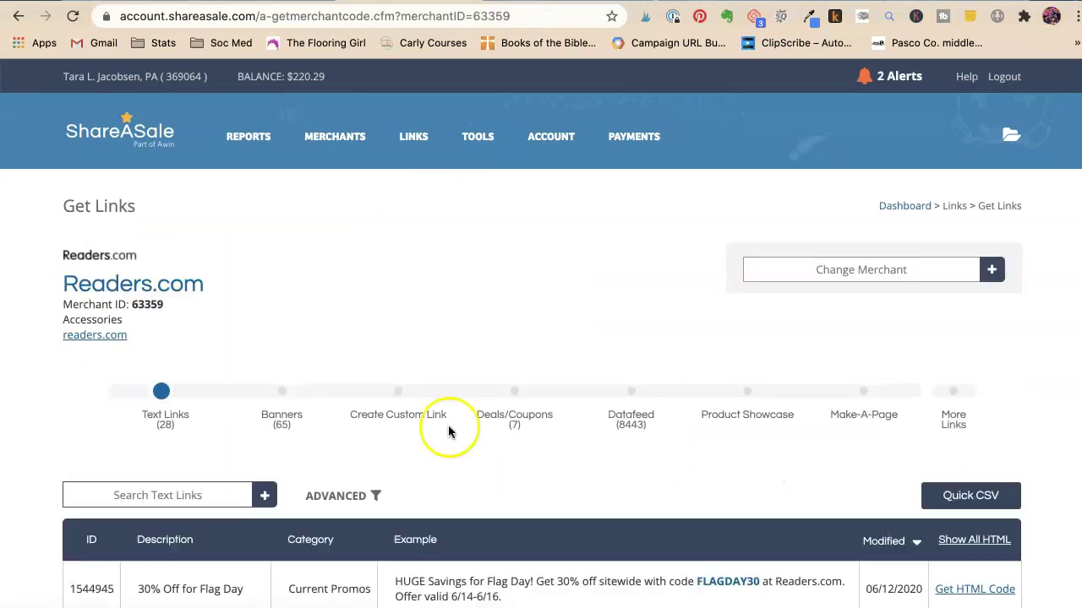
Step: Show the Readers.com banners and preview the 120x90 banner's HTML code
left_click(281, 417)
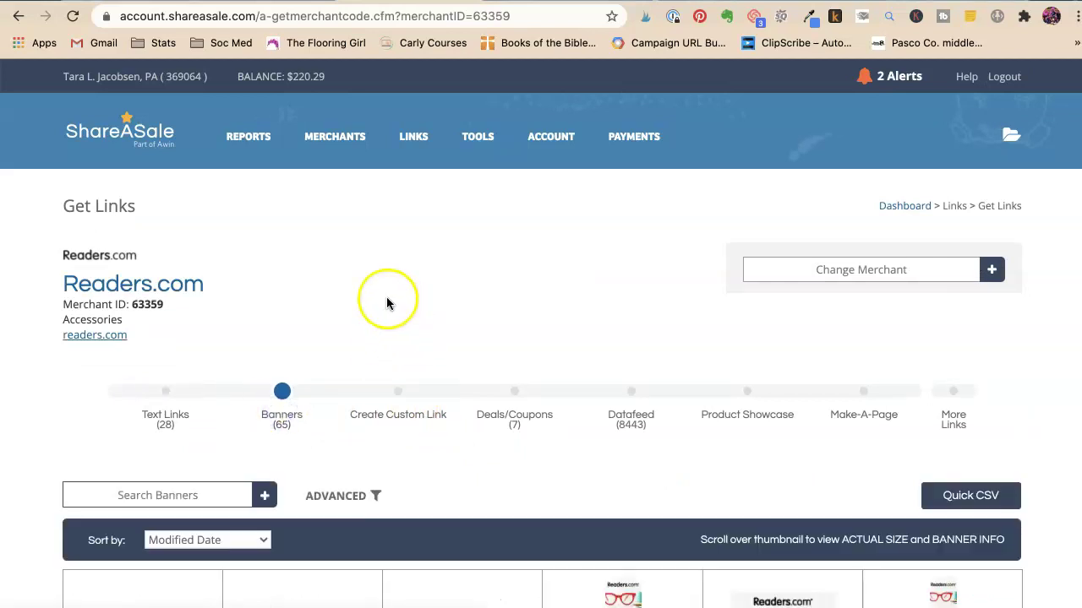
scroll(284, 259, "down", 5)
scroll(284, 261, "down", 5)
scroll(282, 253, "down", 3)
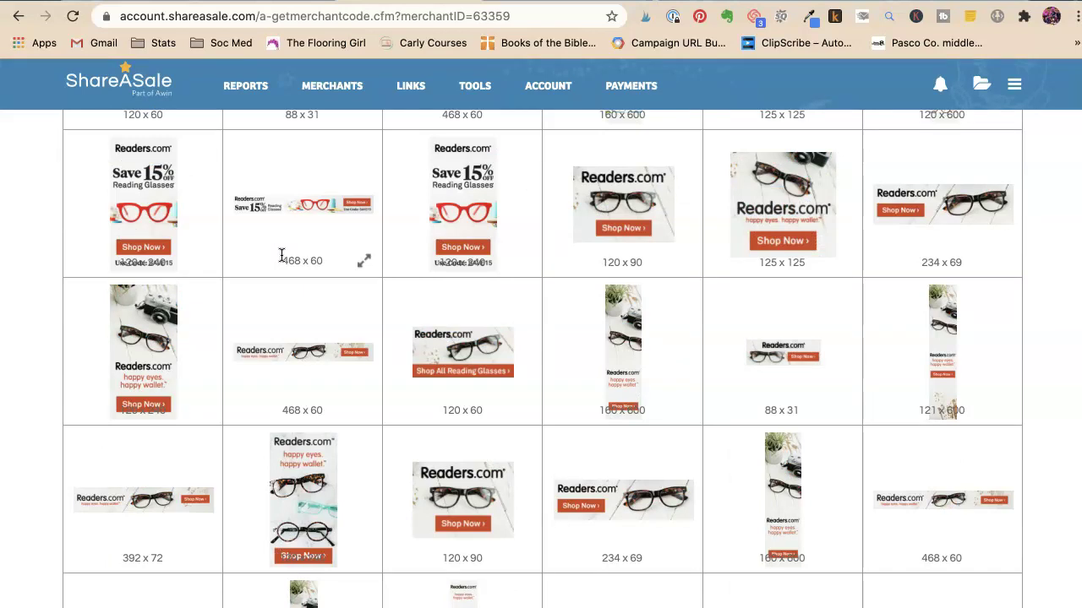
left_click(607, 210)
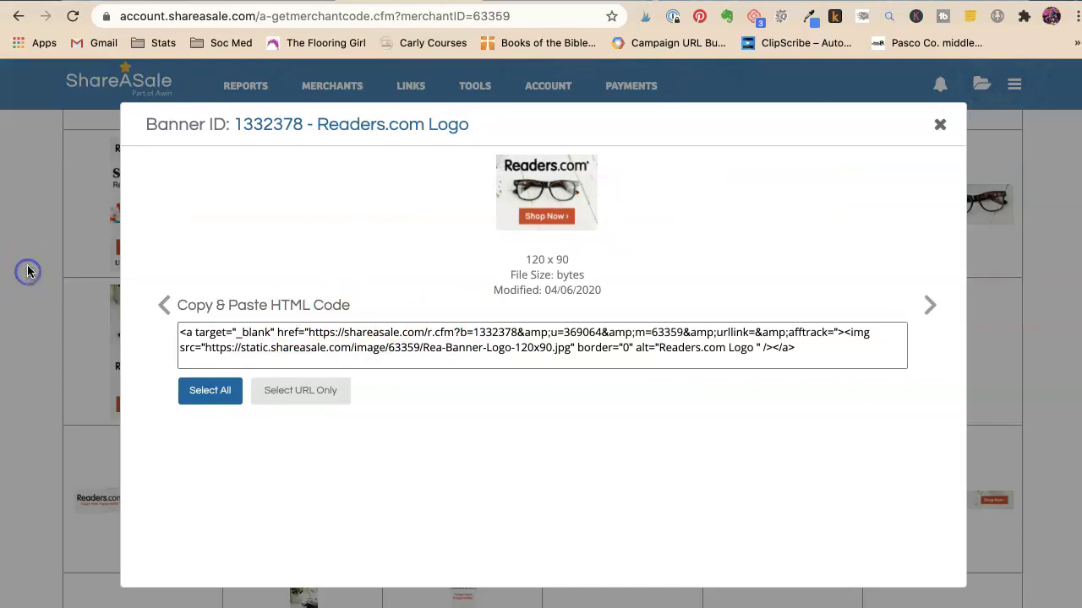
left_click(939, 124)
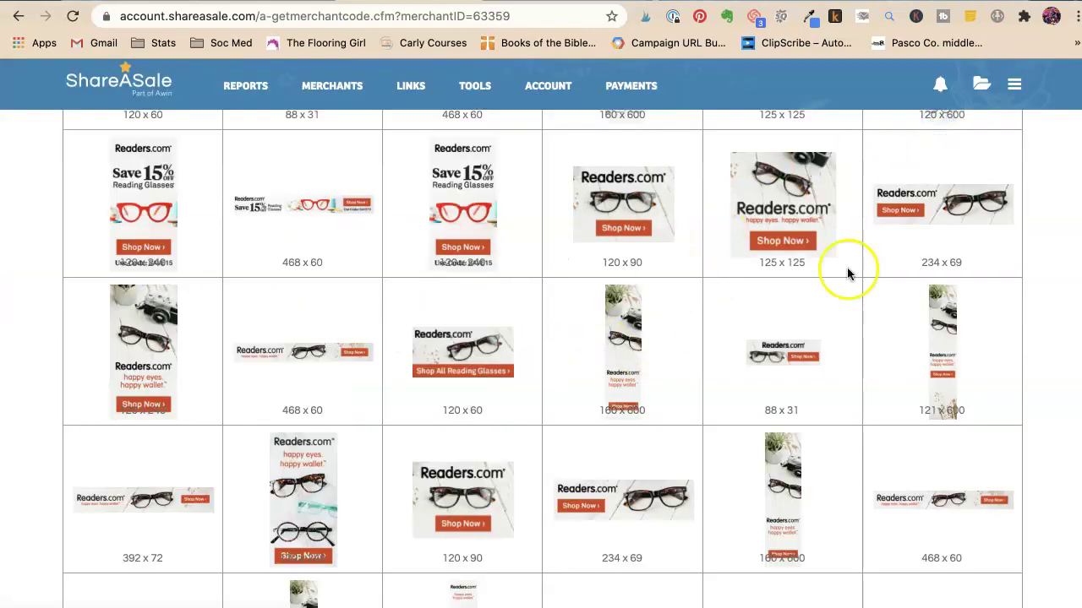
mouse_move(302, 350)
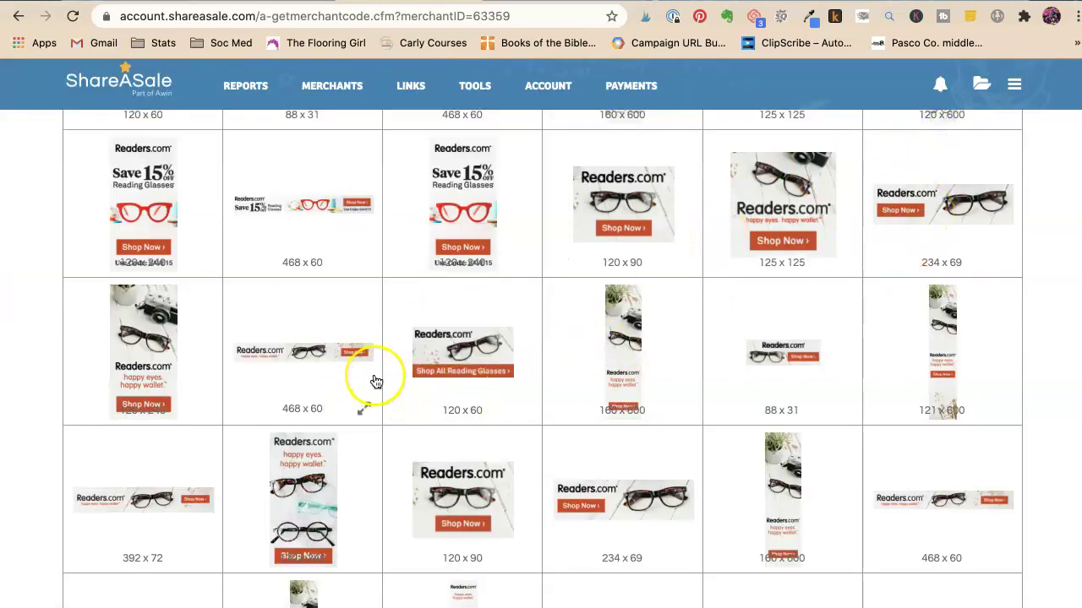
Step: Select the HTML code of the 120x60 Save 15% Off Readers.com banner
scroll(376, 382, "down", 2)
scroll(374, 382, "down", 2)
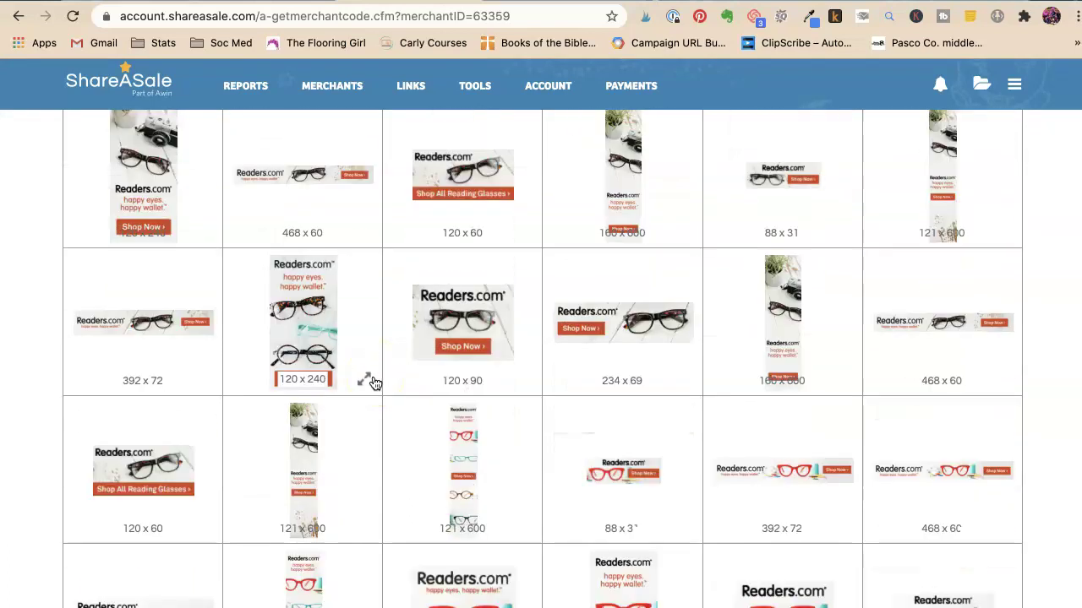
scroll(375, 383, "down", 2)
scroll(375, 383, "down", 3)
scroll(375, 382, "down", 2)
scroll(375, 382, "down", 2)
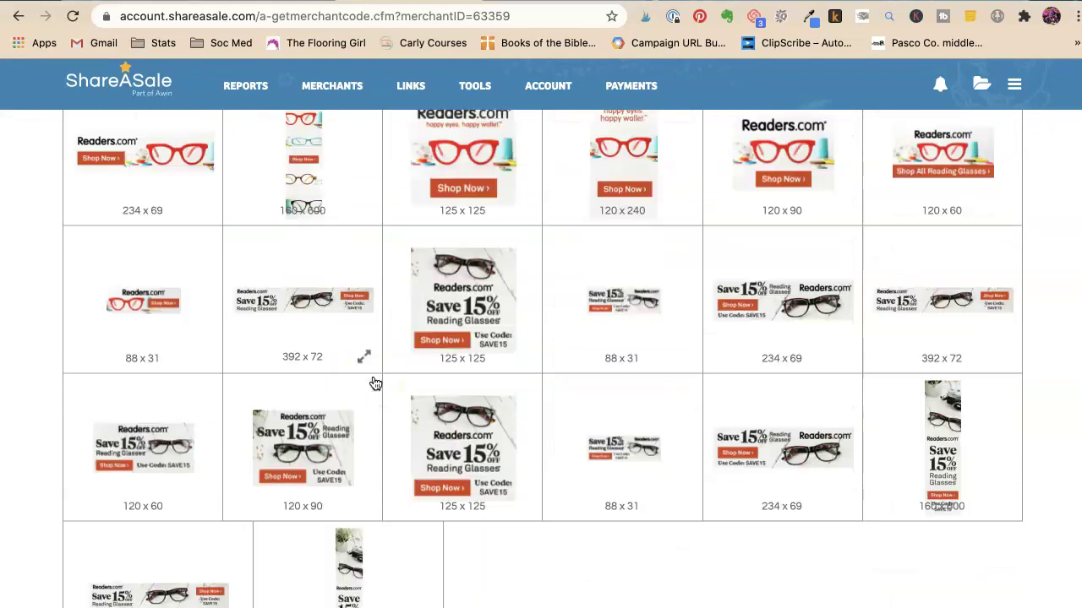
scroll(375, 383, "down", 2)
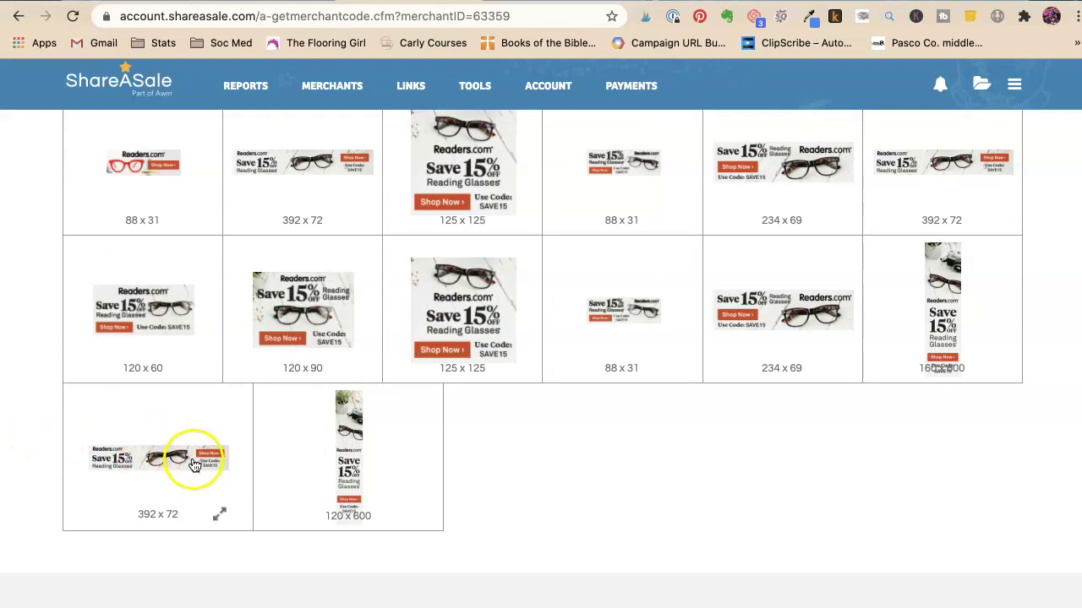
mouse_move(166, 461)
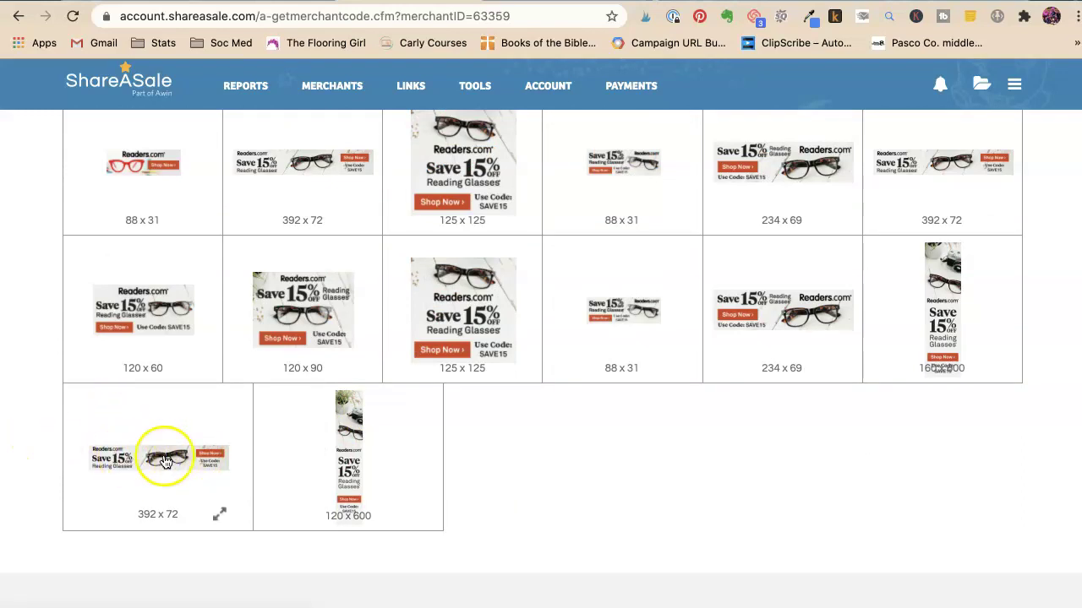
scroll(665, 439, "up", 4)
scroll(666, 441, "up", 1)
scroll(666, 441, "up", 2)
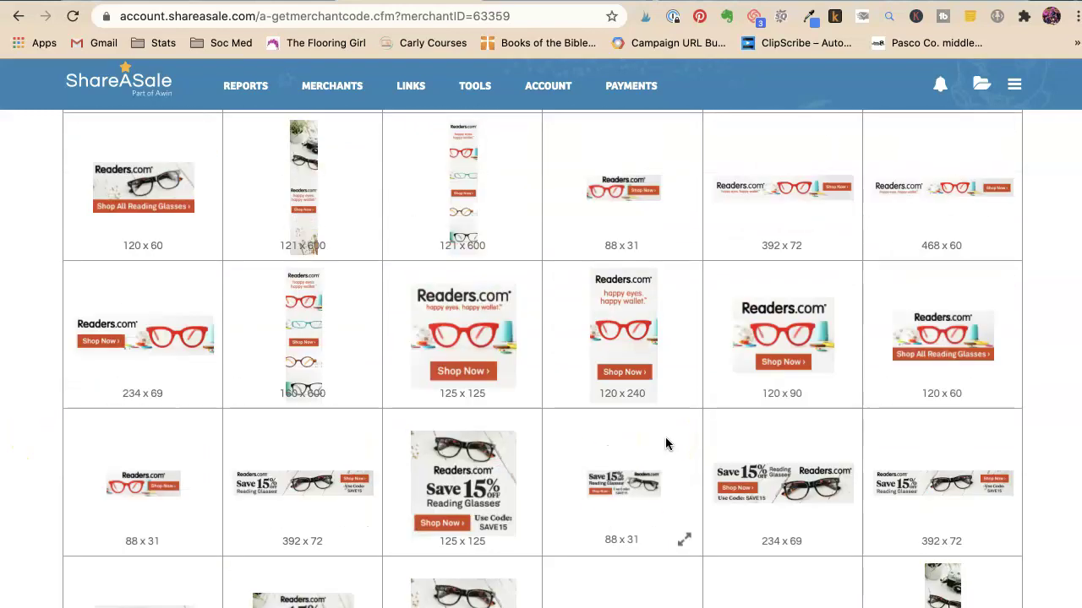
scroll(666, 441, "up", 2)
scroll(666, 441, "up", 2)
scroll(665, 441, "up", 3)
scroll(665, 443, "up", 2)
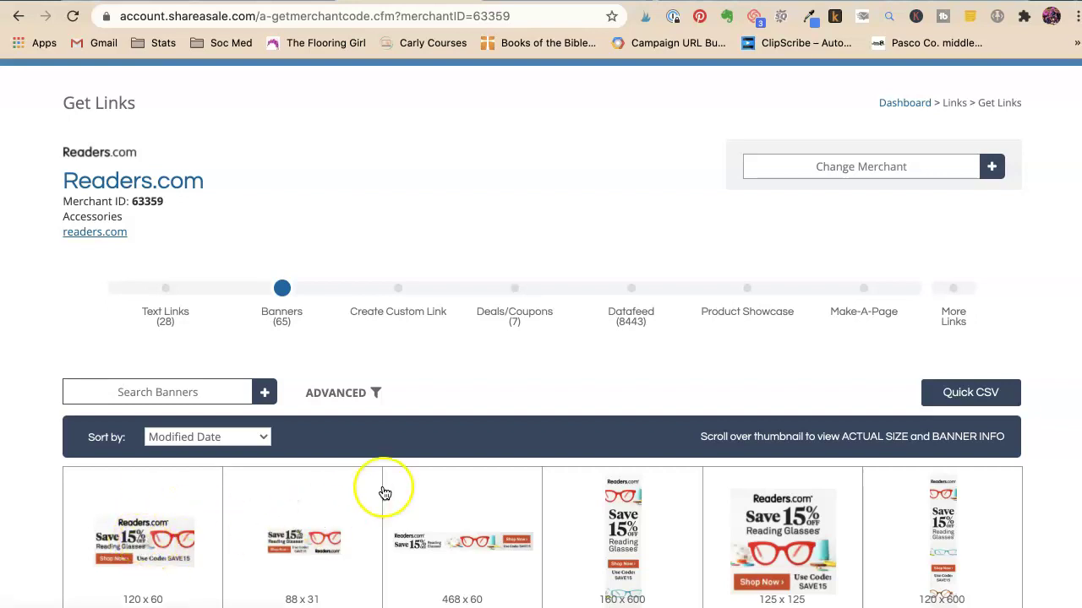
left_click(141, 523)
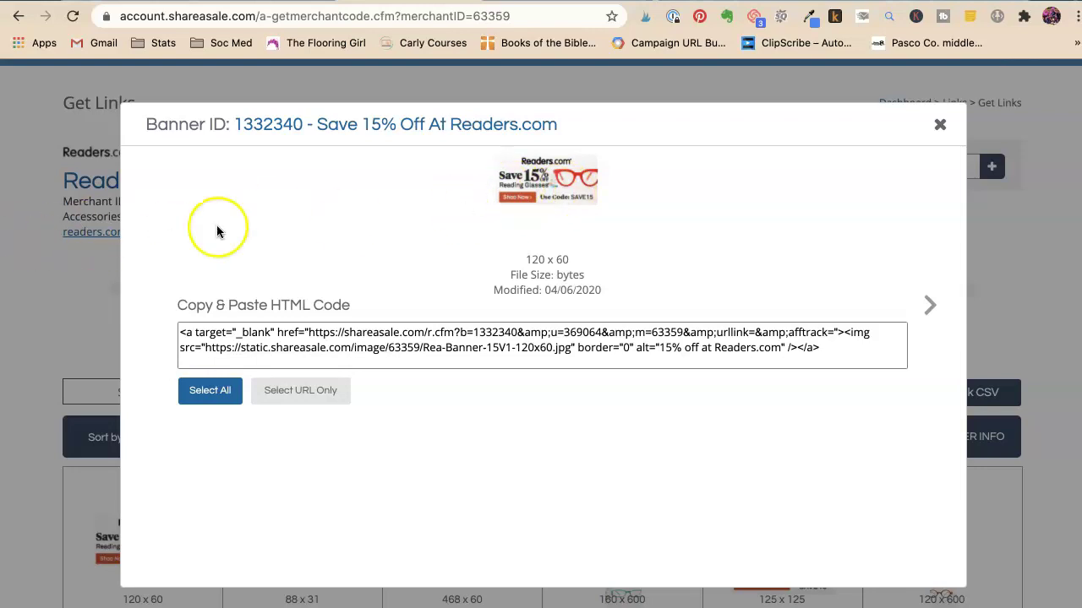
left_click(399, 346)
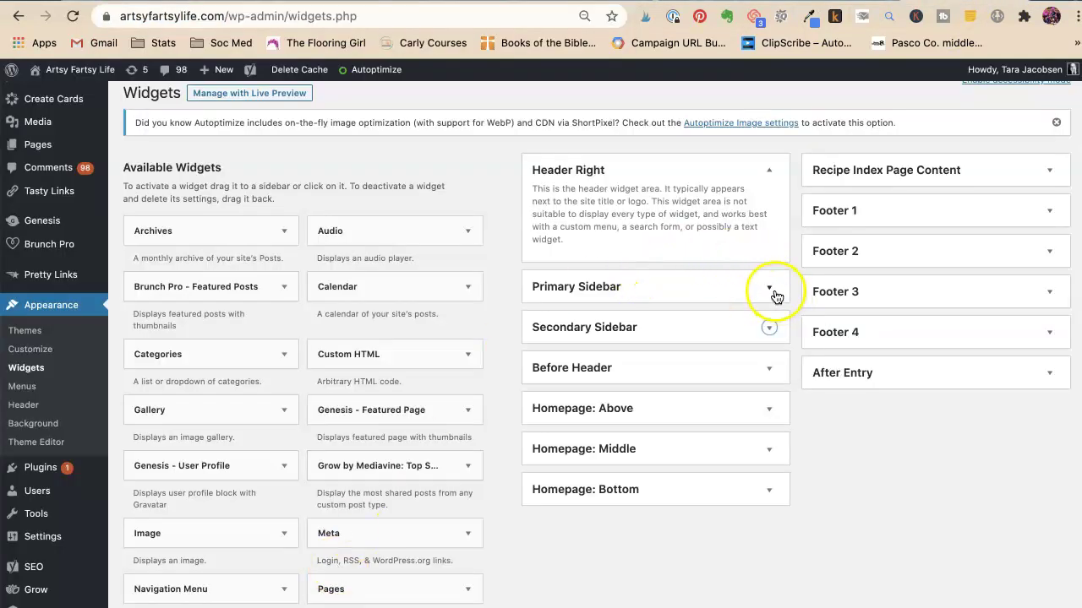
Step: Place a Custom HTML widget under Image: Welcome! and paste the Readers.com banner code
left_click(772, 288)
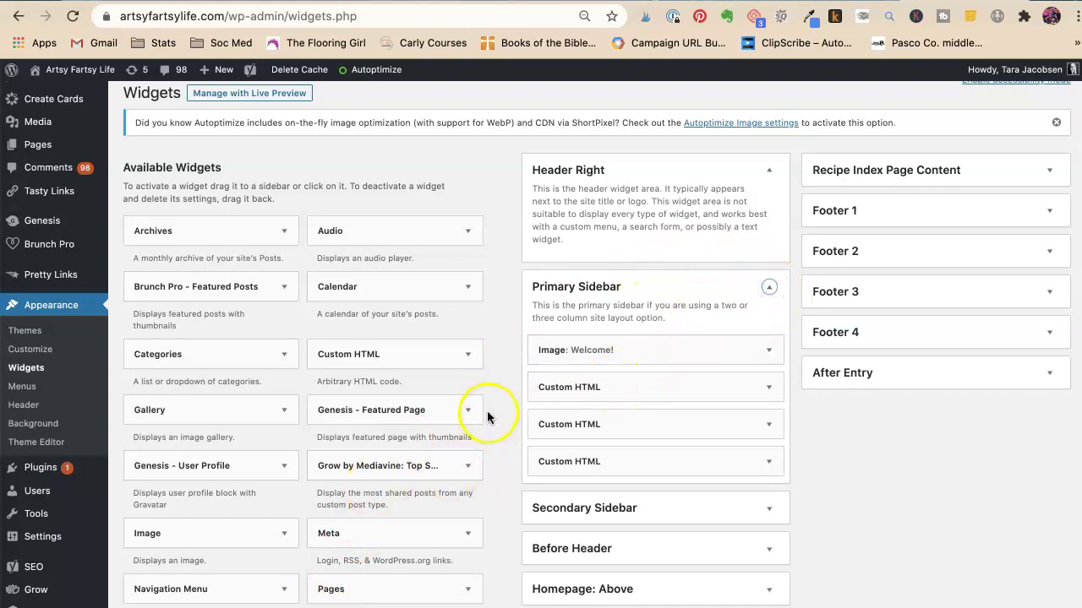
scroll(486, 414, "down", 2)
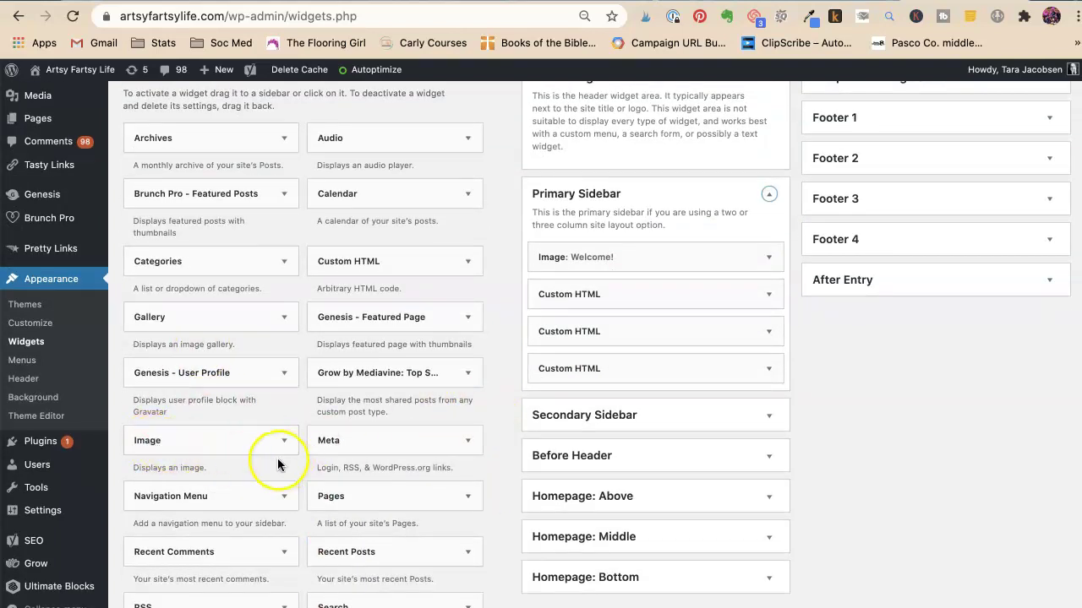
scroll(214, 442, "up", 1)
left_click(380, 290)
left_click_drag(380, 290, 616, 306)
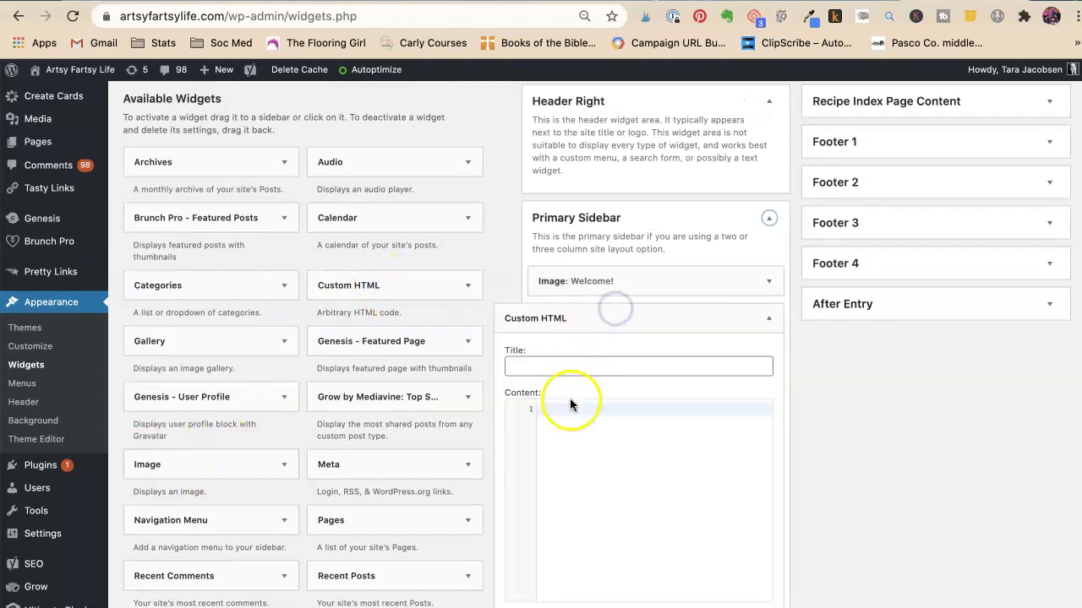
type("<a target=\"_blank\" href=\"https://shareasale.com/r.cfm?b=1332372&amp;u=369064&amp;m=63359&amp;urllink=&amp;afftrack=\"><img src=\"https://static.shareasale.com/image/63359/Rea-Banner-LogoF-234x69.jpg\" border=\"0\" alt=\"Readers.com Logo \" /></a>")
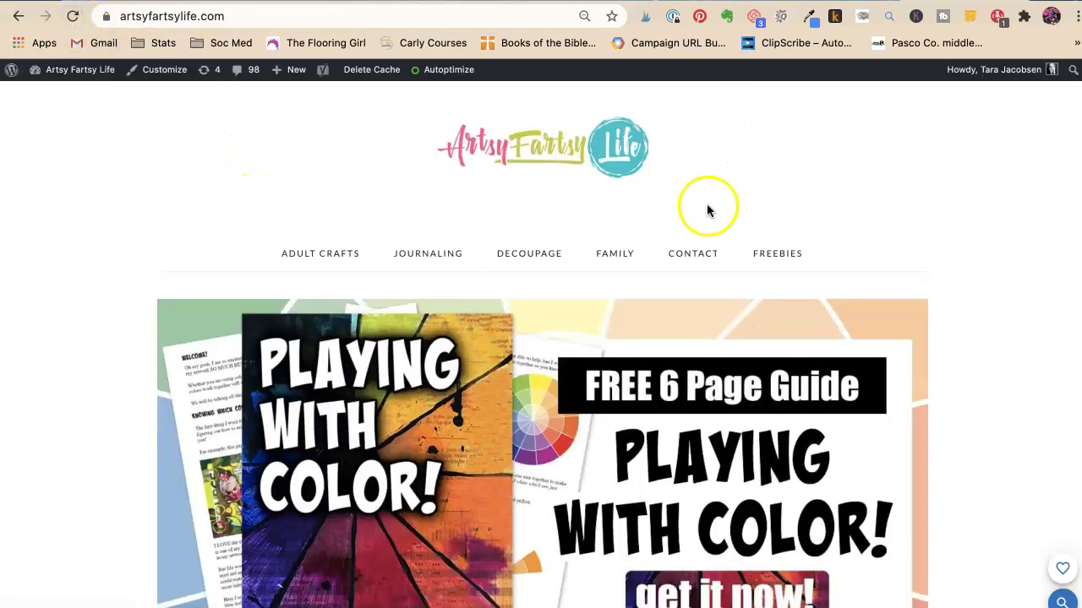
Step: Open and scroll the Artsy Fartsy Life Adult Crafts category page
left_click(320, 255)
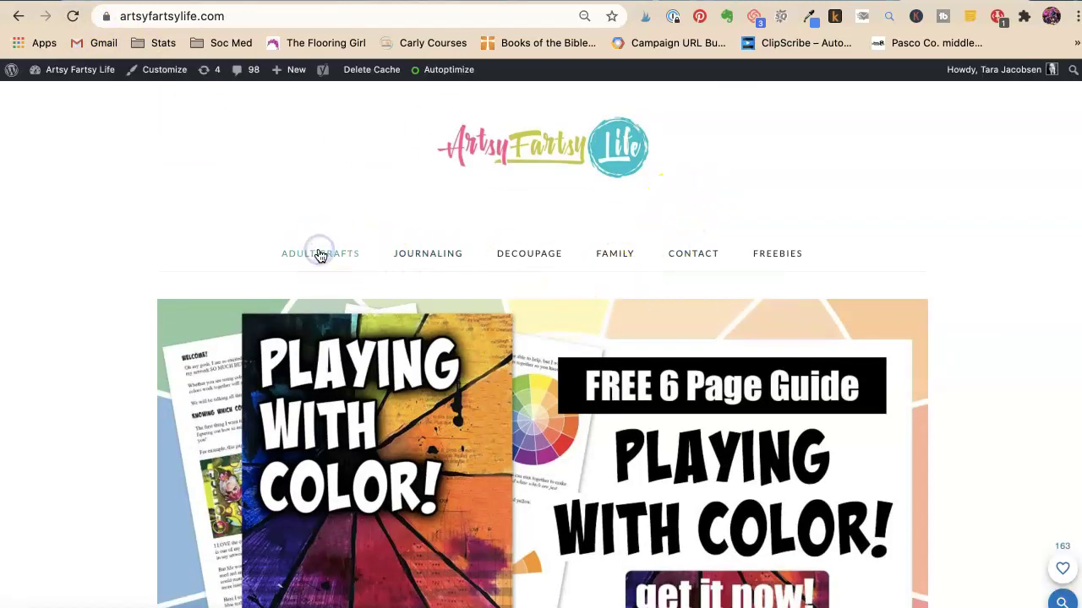
scroll(501, 243, "down", 3)
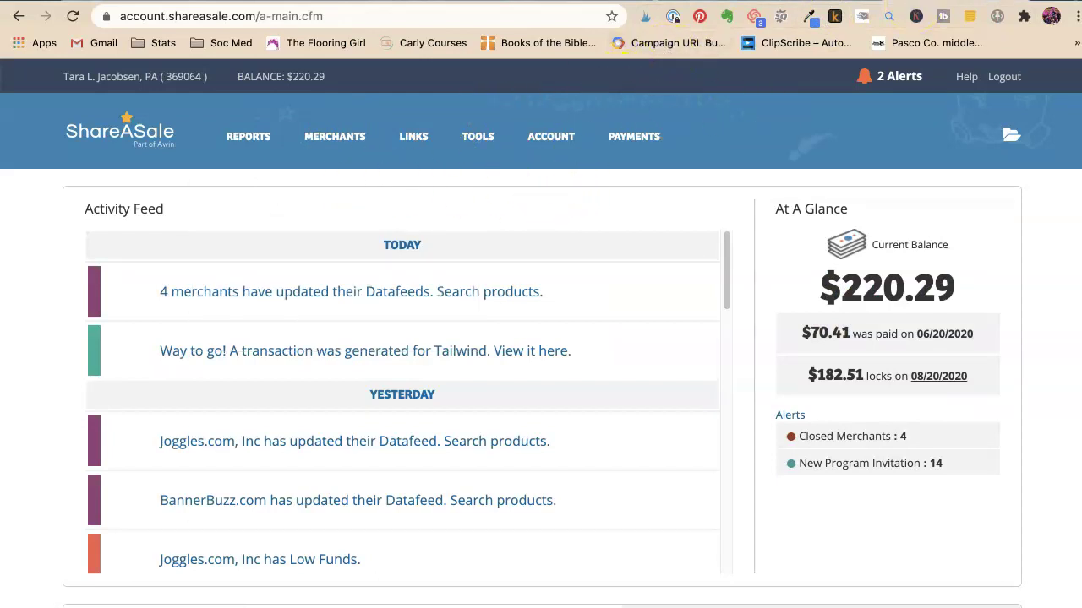
Step: In a new tab, choose Joggles.com on ShareASale's Get a Link/Banner page
key("ctrl+t")
type("ar")
key("Return")
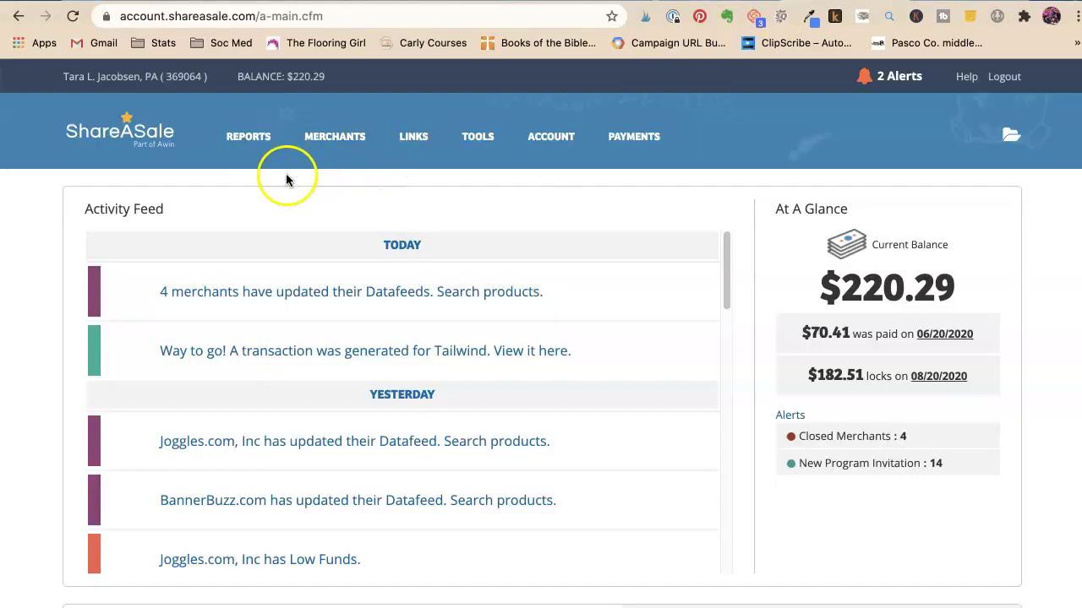
mouse_move(413, 136)
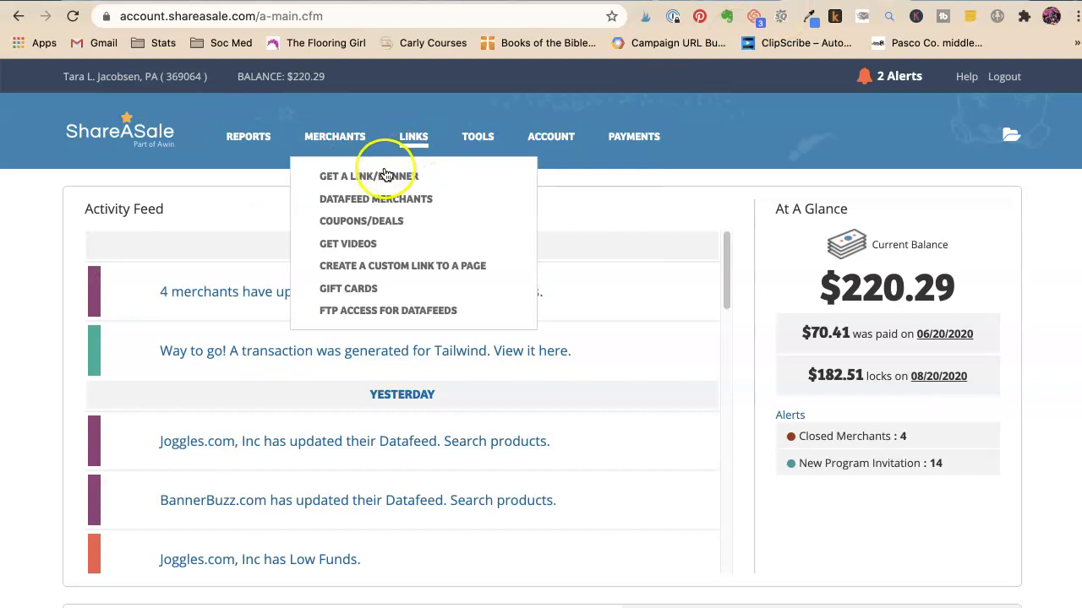
left_click(382, 174)
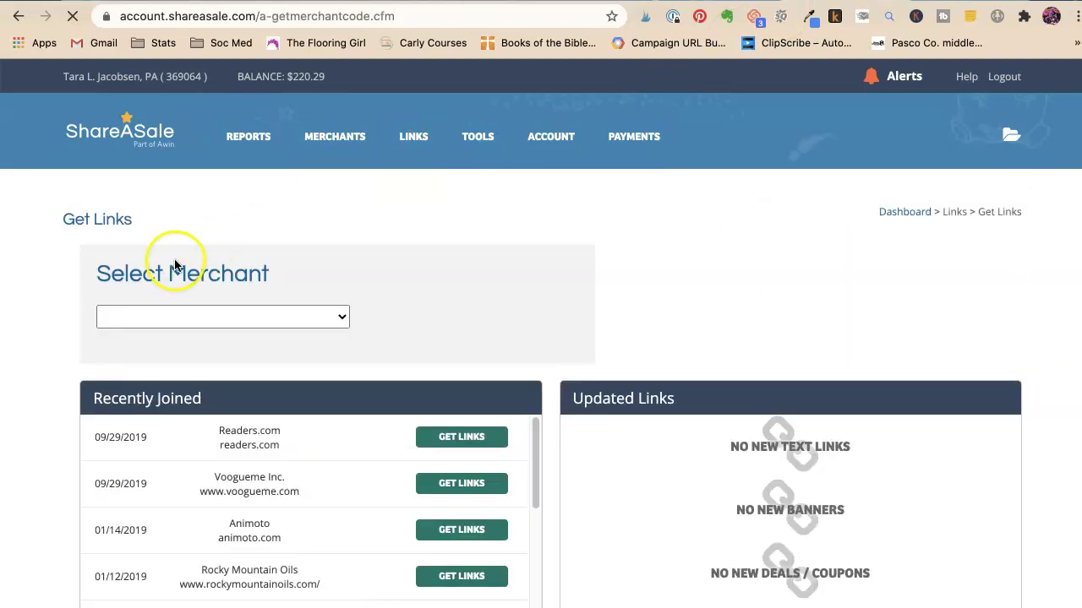
left_click(194, 312)
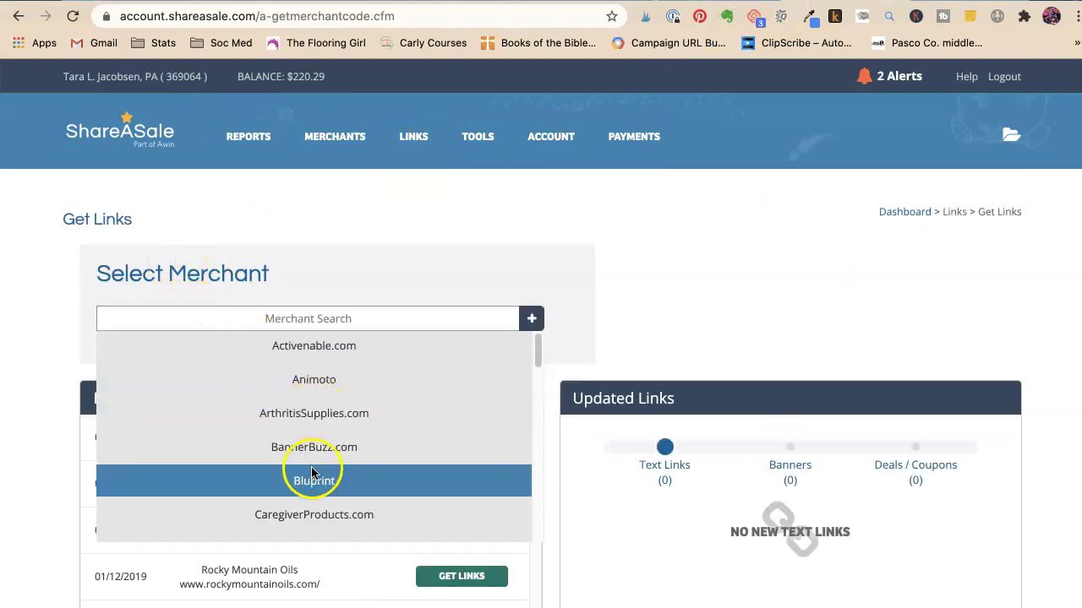
scroll(320, 456, "down", 5)
left_click(319, 354)
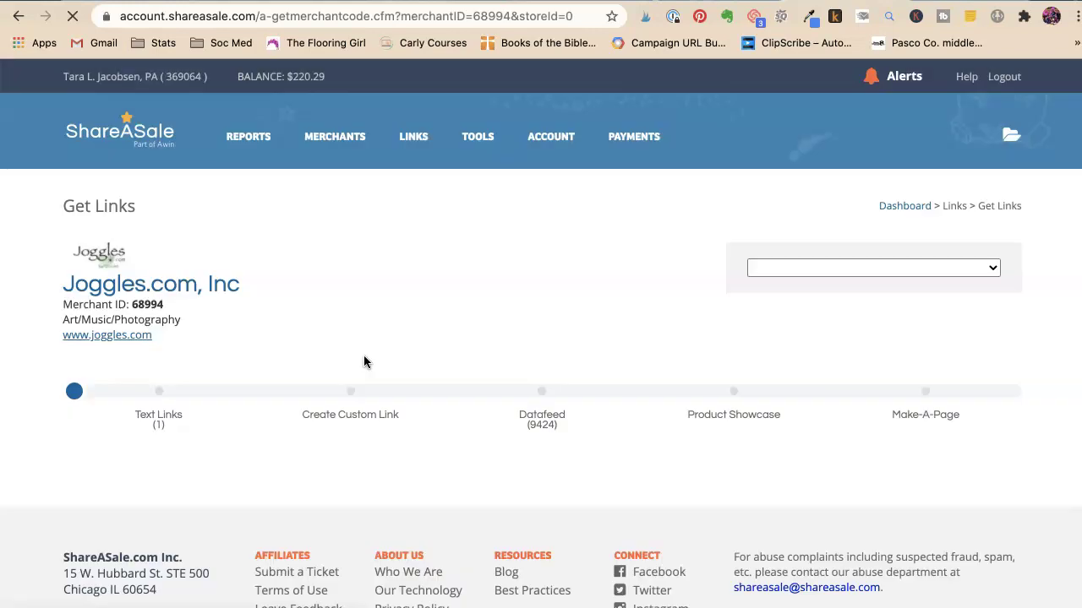
scroll(281, 287, "down", 3)
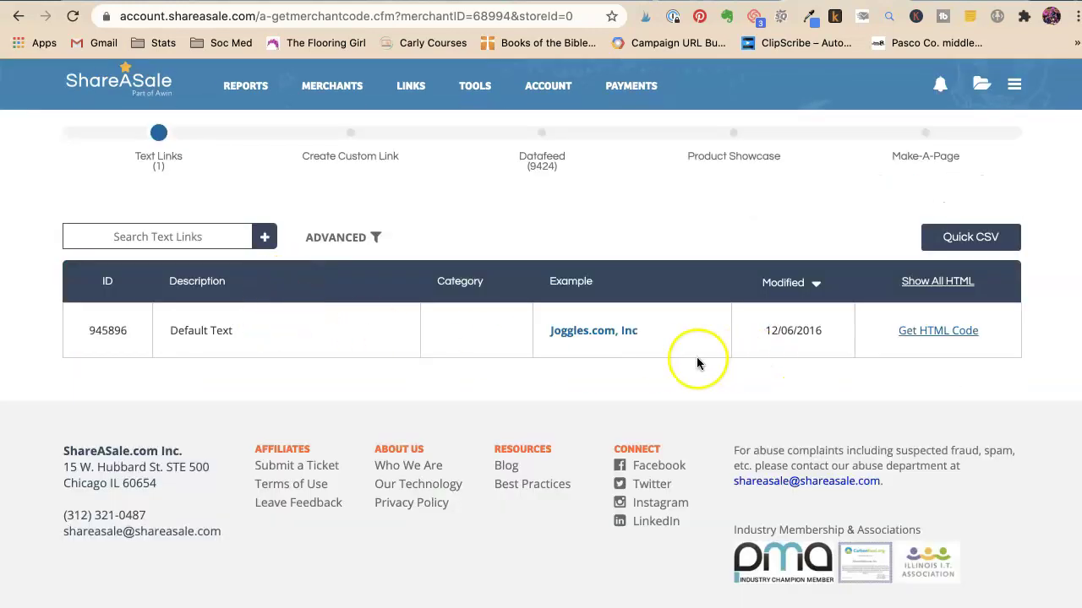
Step: Copy Joggles.com's URL-only tracking link and load it in a new browser tab
left_click(930, 334)
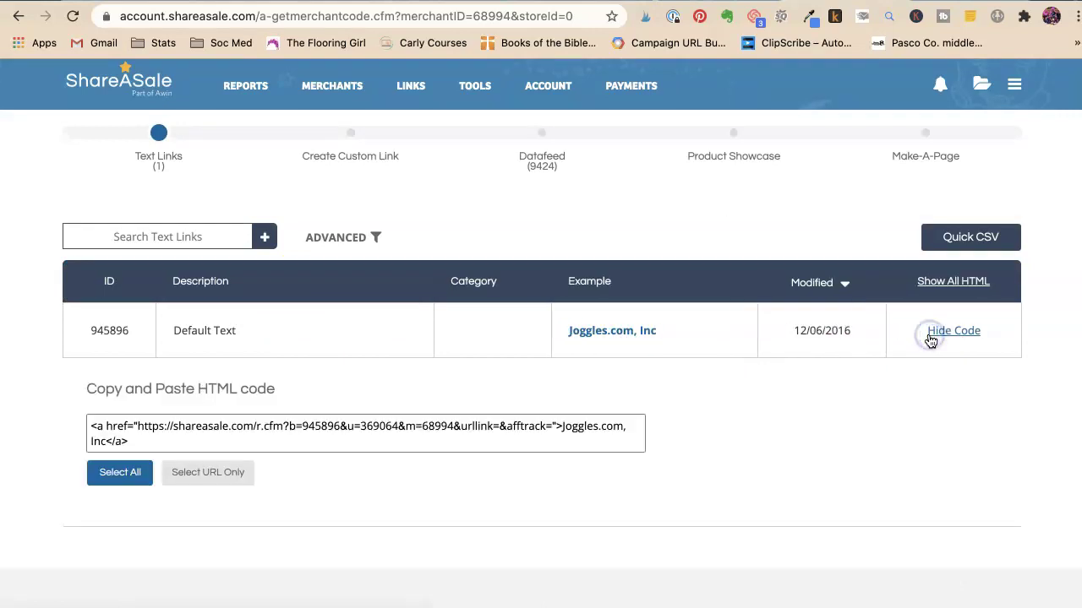
left_click(207, 482)
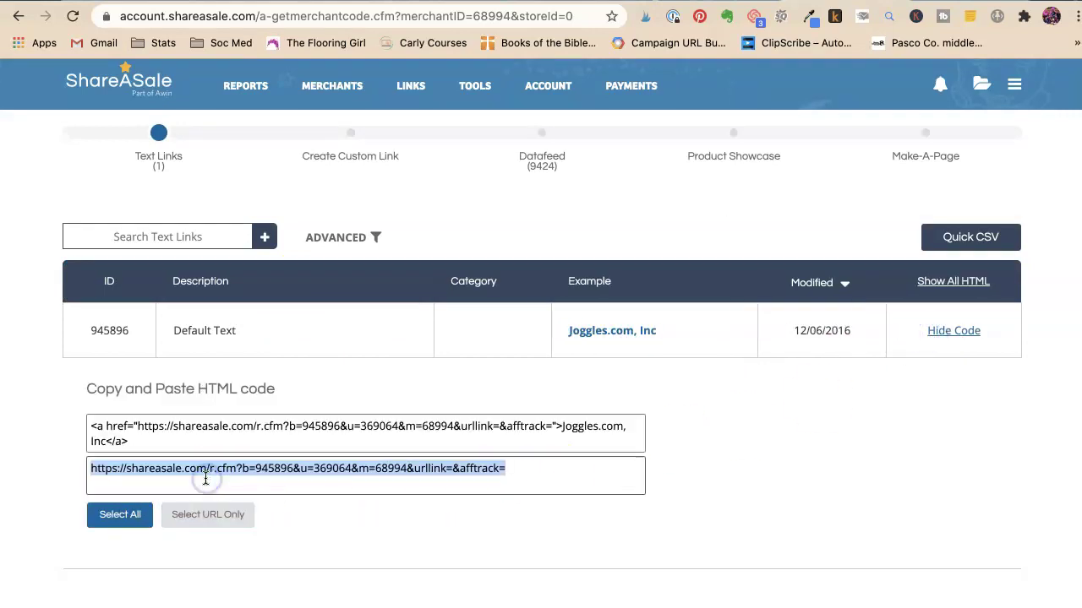
left_click(235, 477)
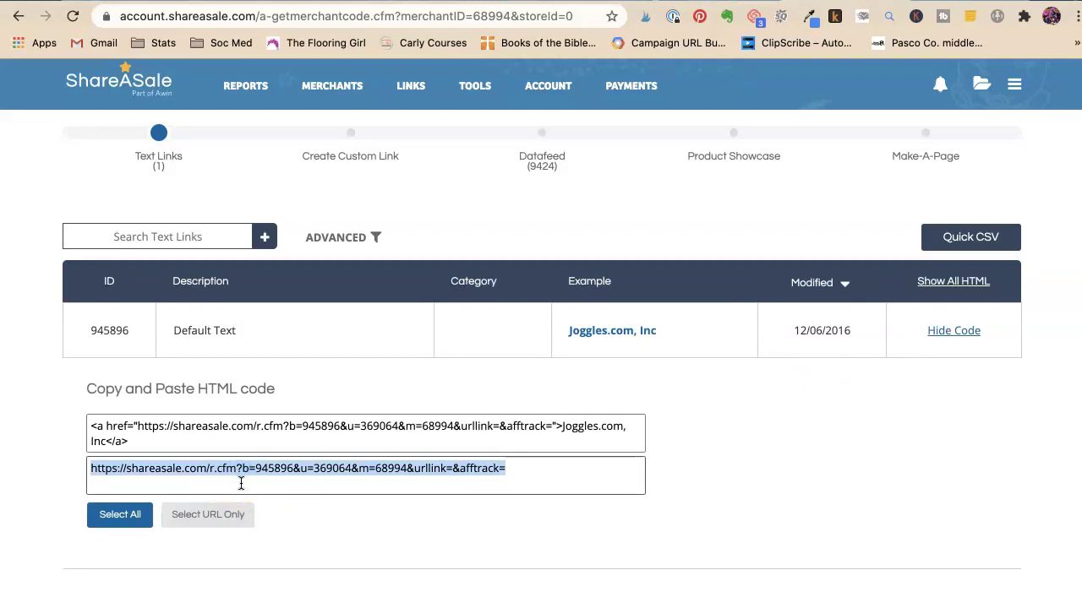
mouse_move(241, 483)
left_mouse_down()
mouse_move(409, 480)
mouse_move(415, 493)
left_mouse_up()
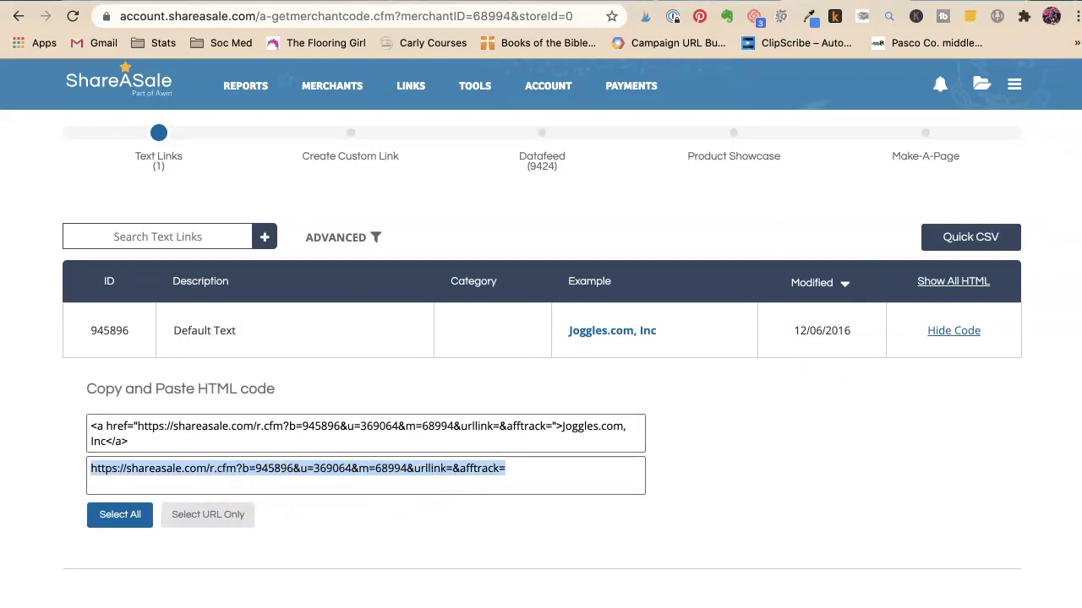
key("super+t")
type("https://shareasale.com/r.cfm?b=945896&u=369064&m=68994&urllink=&afftrack=")
key("Return")
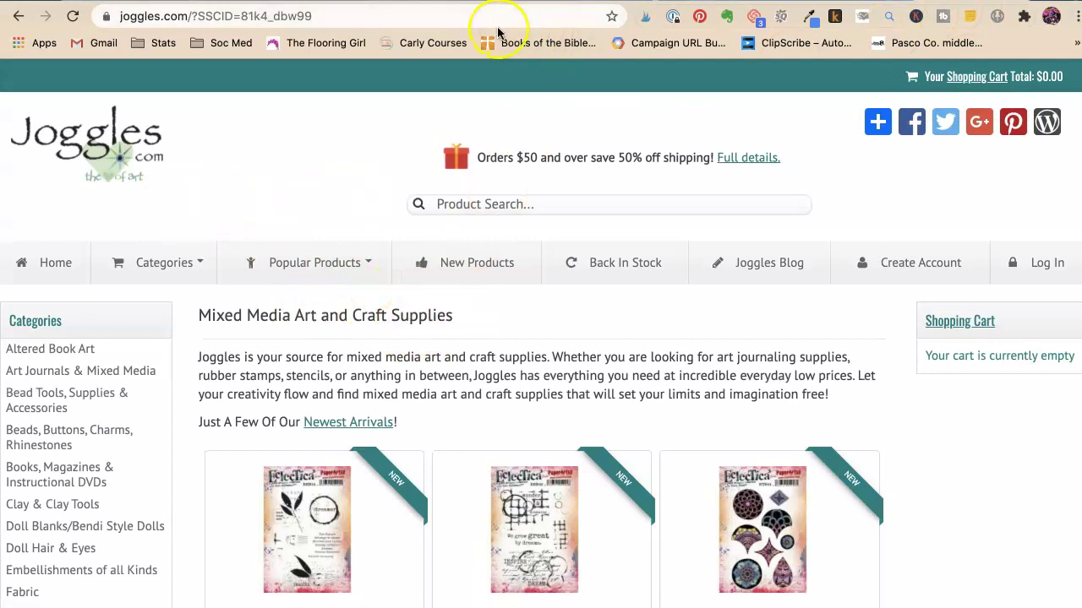
Step: Return to ShareASale and close the Joggles banner code window
left_click(388, 1)
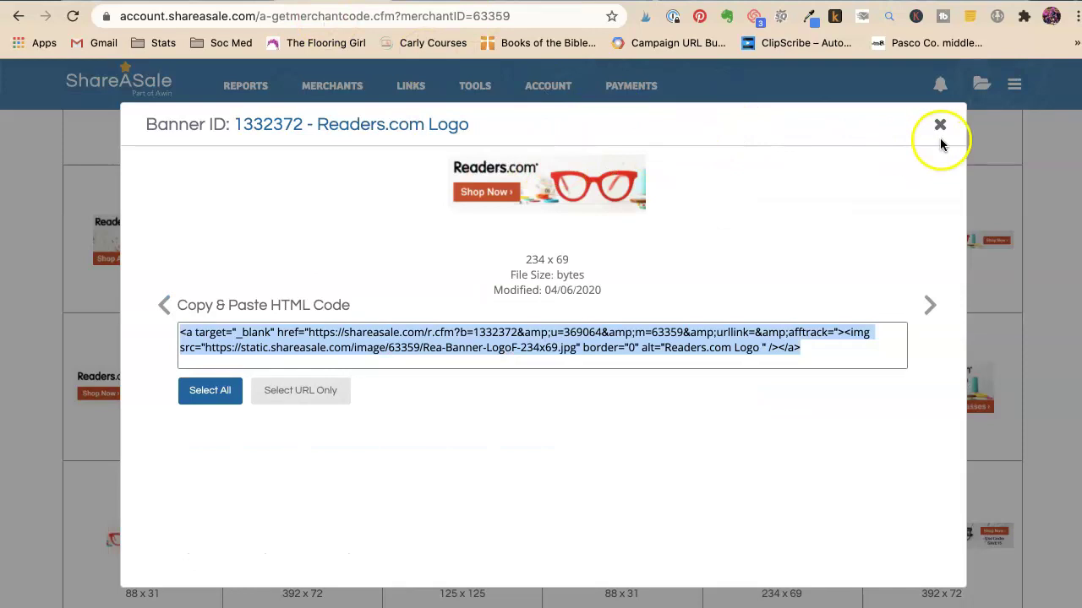
left_click(941, 128)
scroll(394, 200, "up", 5)
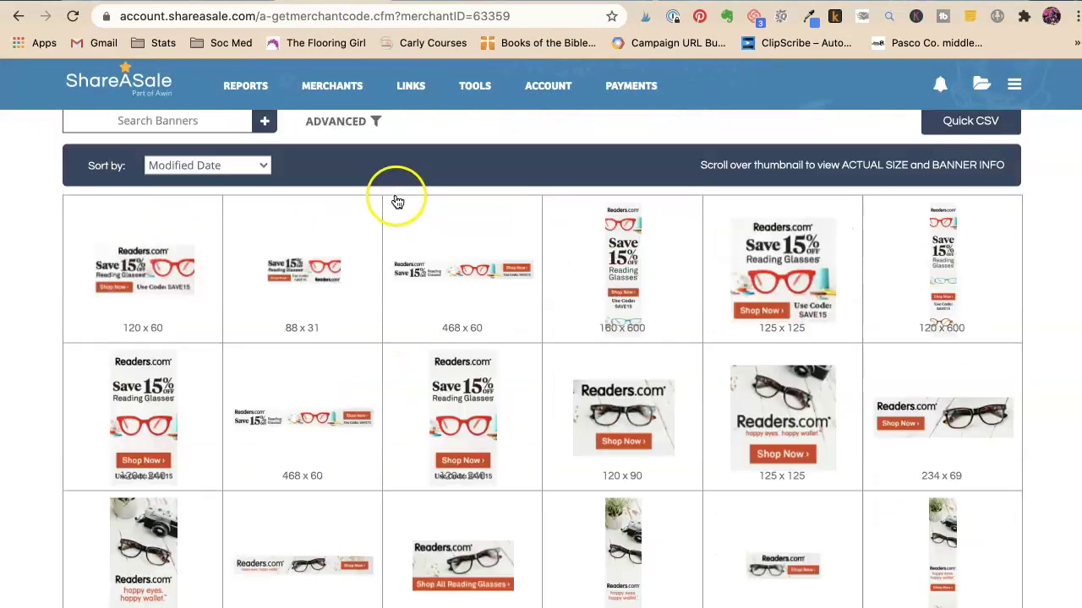
scroll(398, 197, "up", 4)
scroll(401, 201, "up", 2)
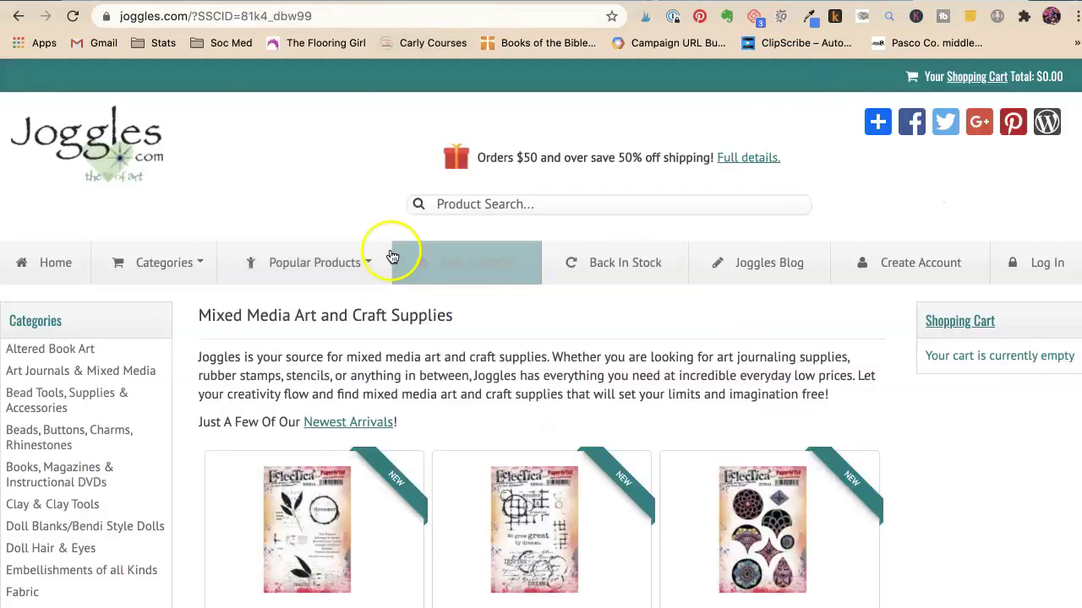
Step: Open the ESN45 stamp product page on Joggles and select its web address
scroll(317, 449, "down", 2)
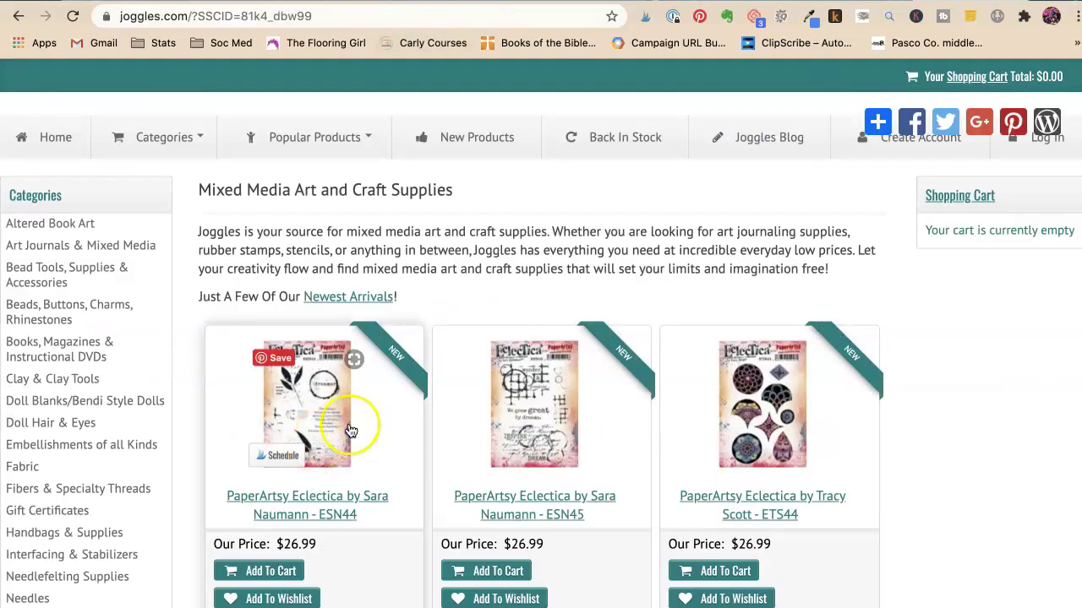
left_click(524, 398)
left_click(772, 331)
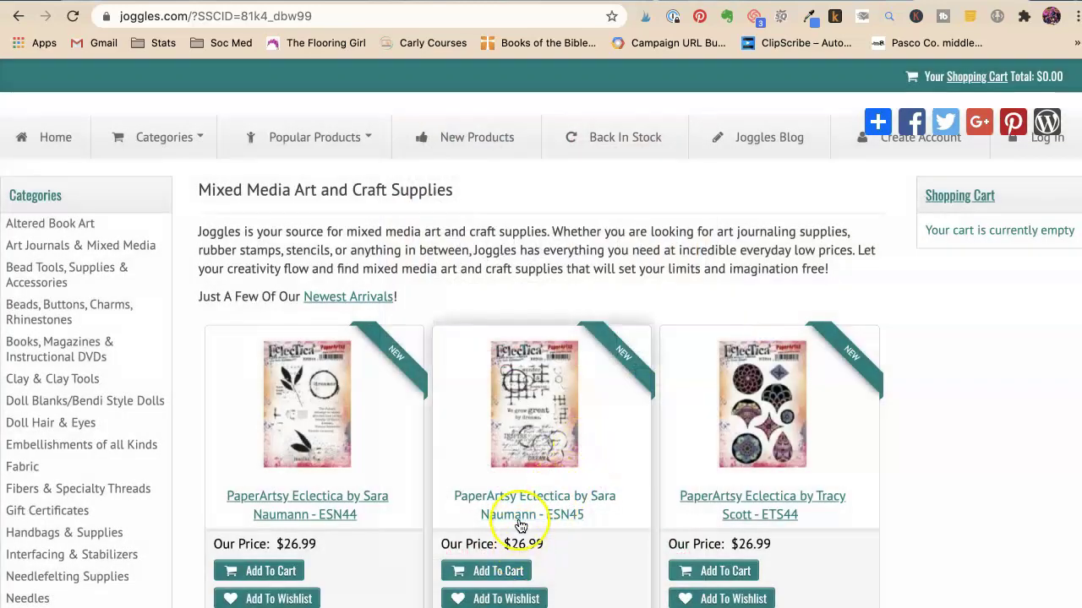
scroll(512, 502, "down", 2)
left_click(503, 422)
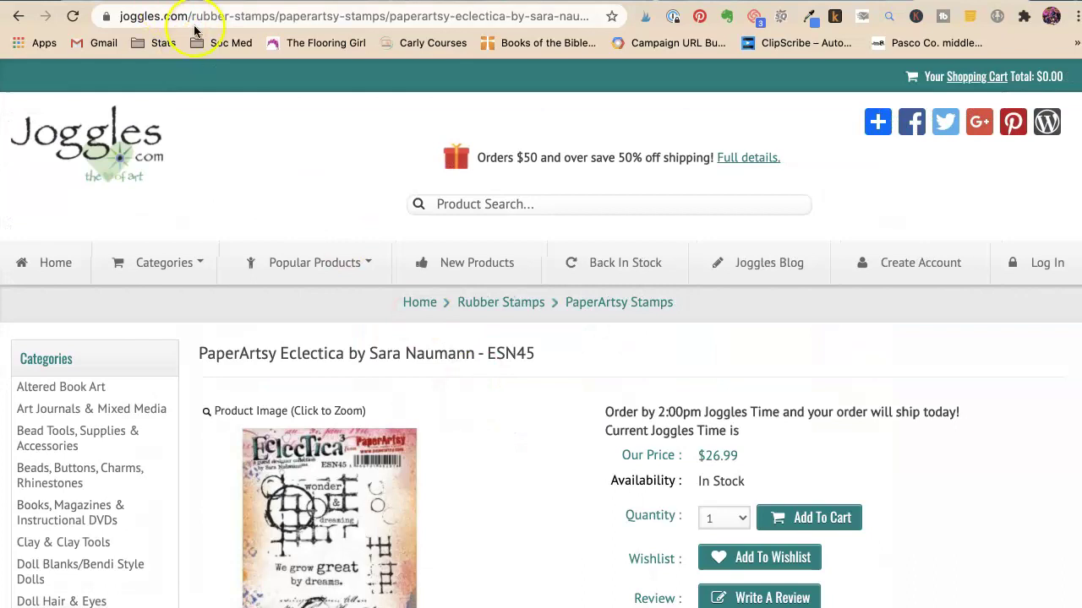
left_click(194, 19)
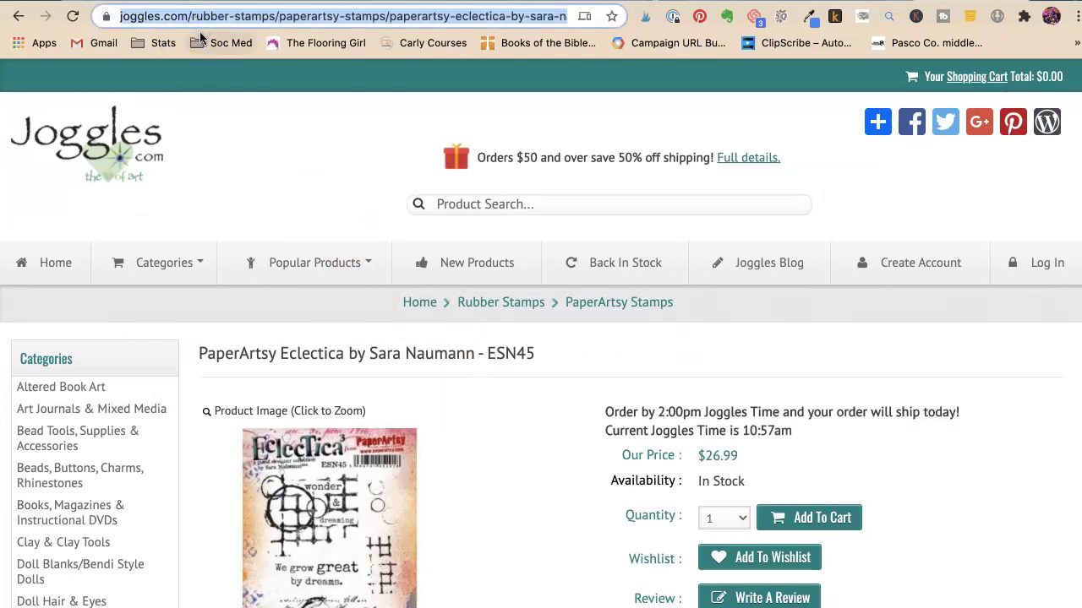
key("ctrl+Tab")
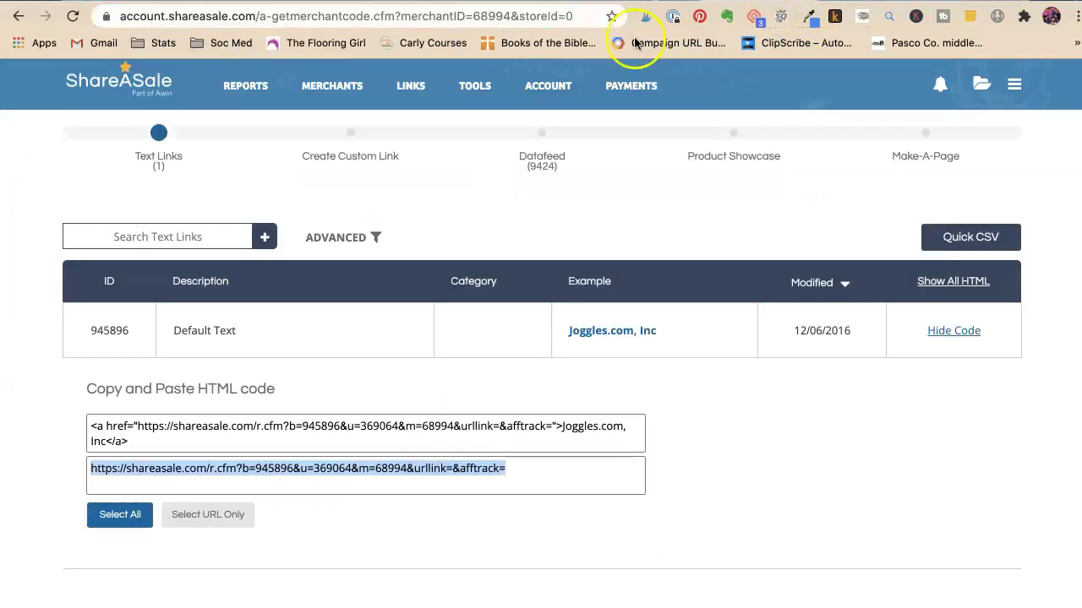
Step: Start a Joggles.com, Inc custom link with the ESN45 product page as destination
mouse_move(411, 86)
left_click(402, 125)
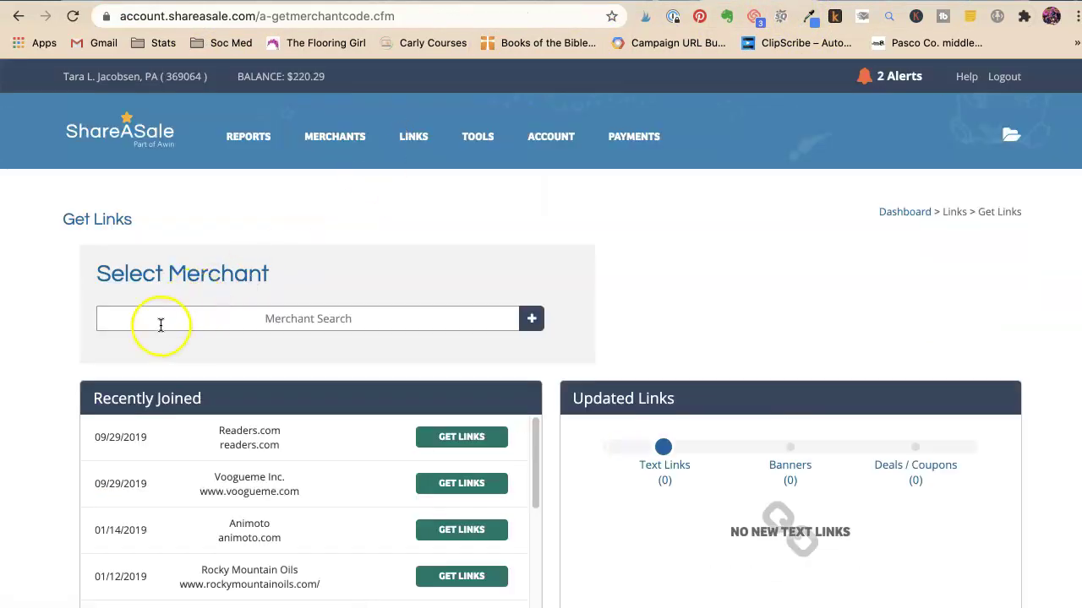
left_click(280, 324)
type("jog")
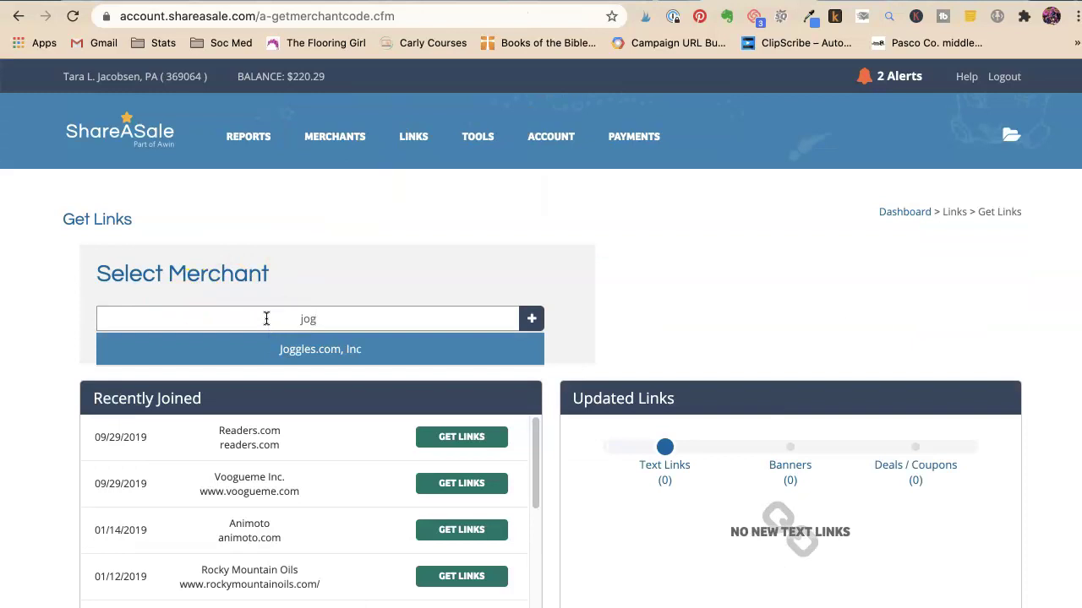
left_click(262, 350)
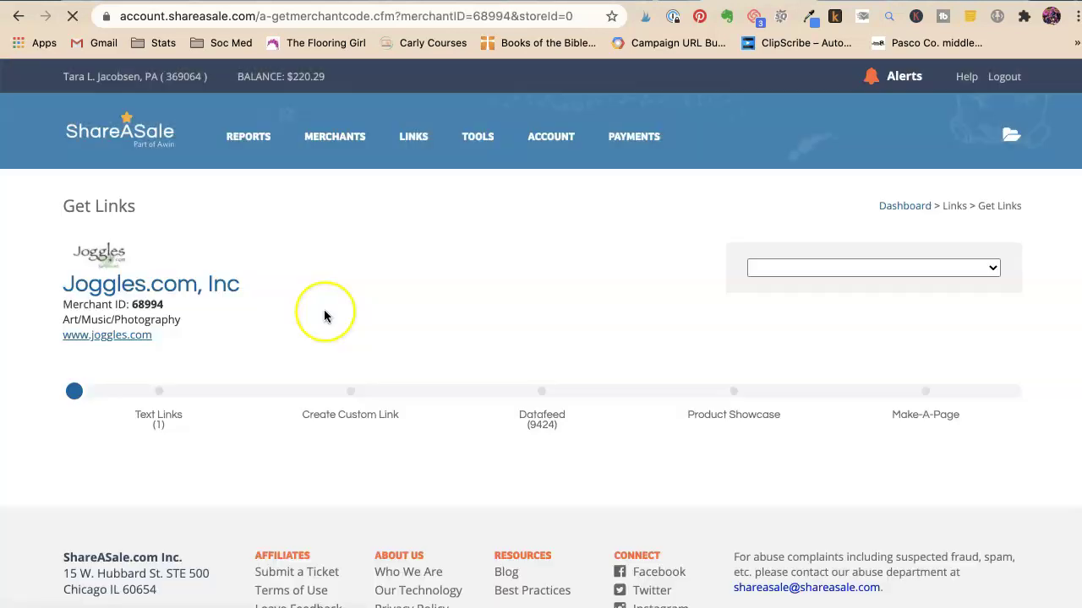
scroll(324, 310, "down", 3)
left_click(359, 309)
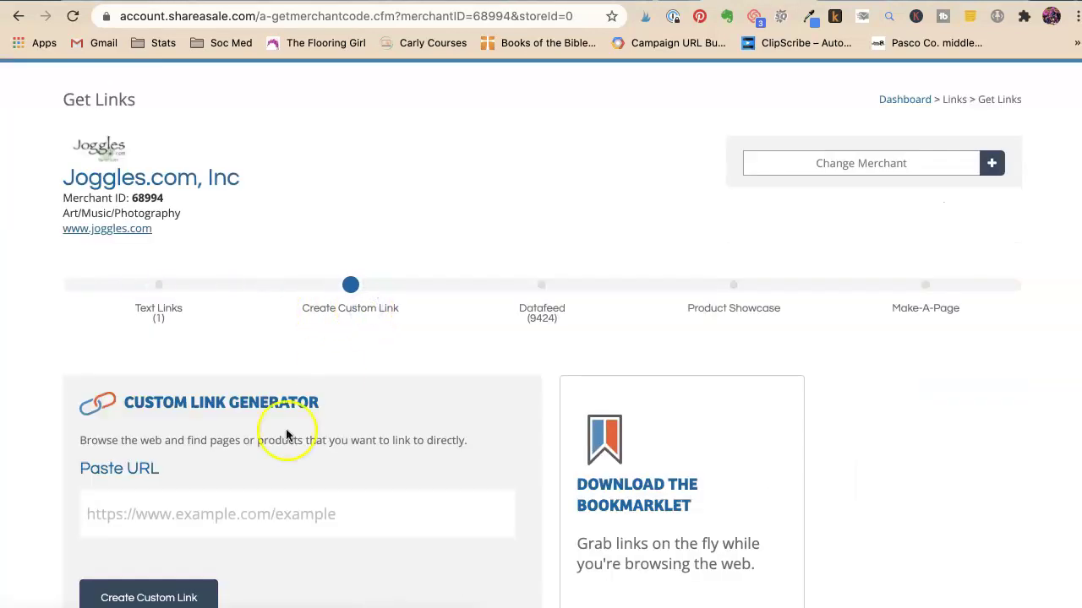
left_click(189, 514)
key("super+v")
Step: Generate the Joggles custom short link without a tracking value
scroll(292, 464, "down", 2)
scroll(292, 458, "down", 5)
left_click(157, 142)
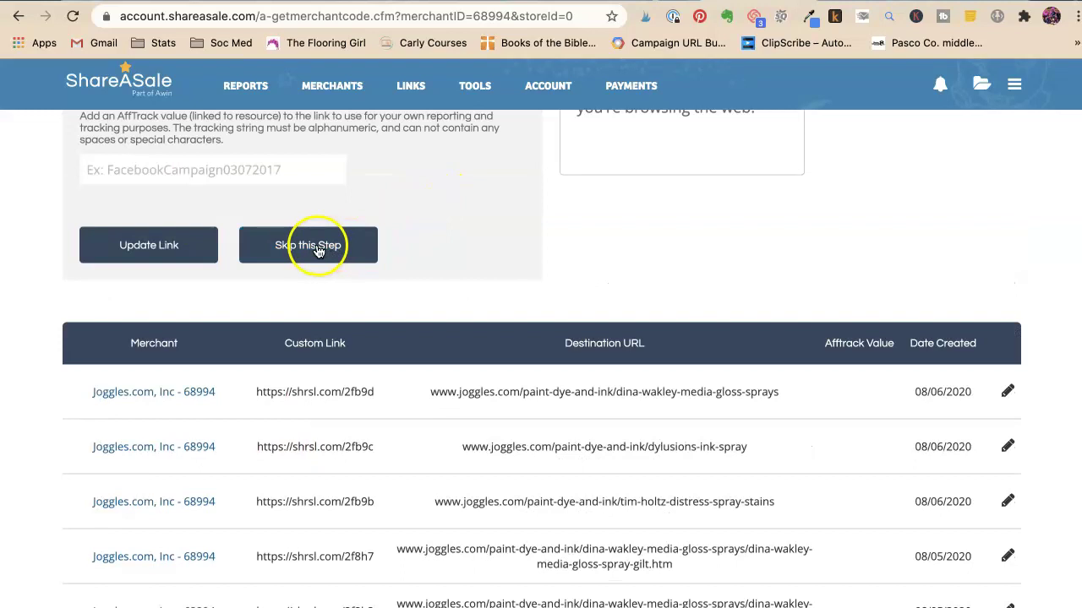
left_click(318, 251)
Step: Scroll through the 31 Joggles links, then select the generated custom link URL
scroll(466, 385, "down", 1)
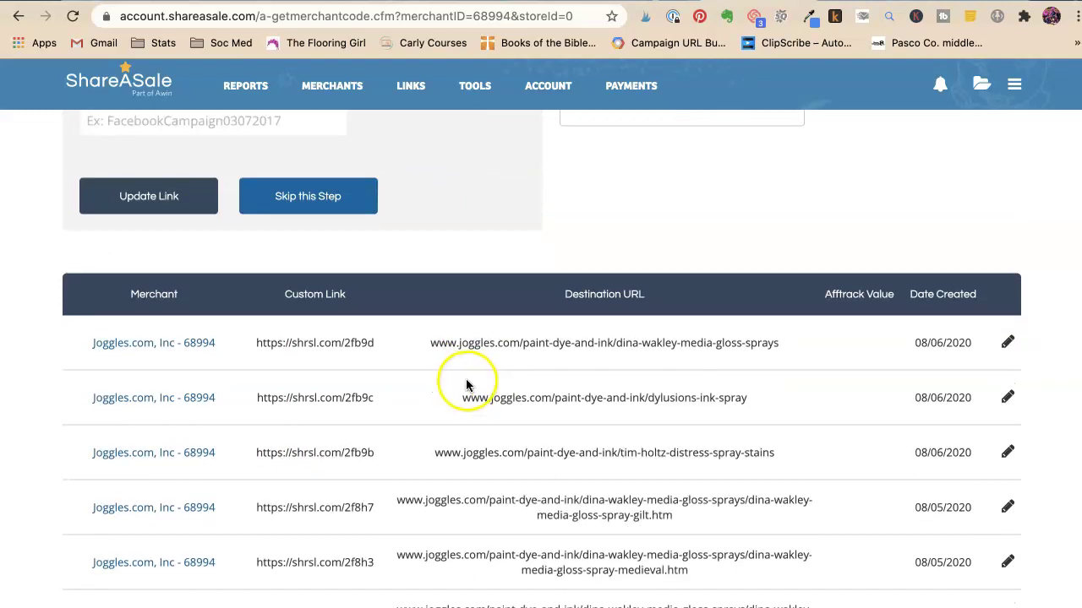
scroll(466, 380, "down", 1)
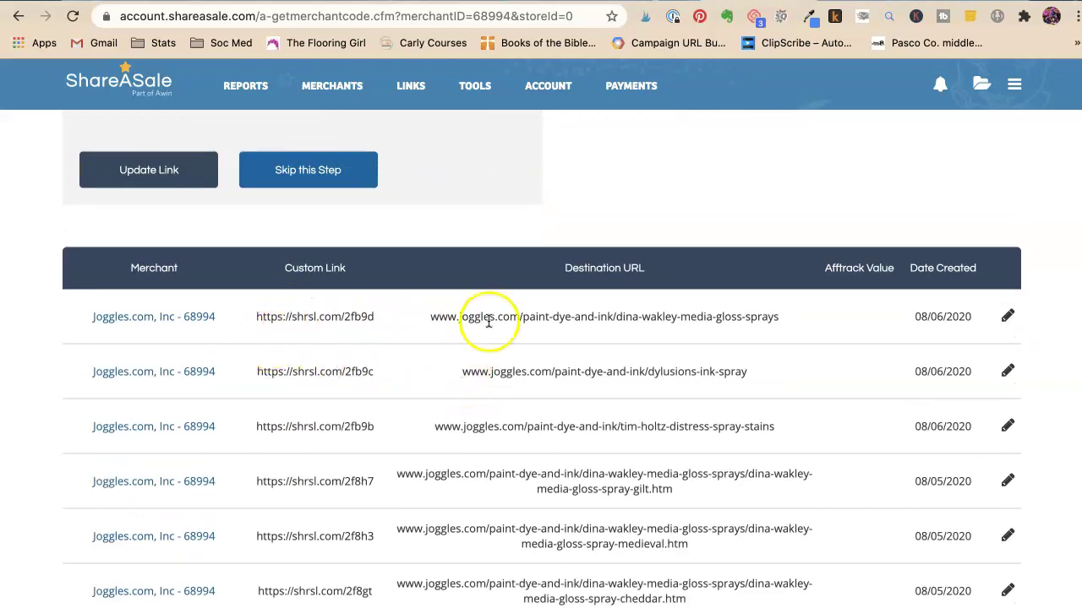
scroll(521, 401, "down", 1)
scroll(536, 411, "down", 2)
scroll(531, 425, "down", 2)
scroll(530, 423, "down", 1)
scroll(530, 422, "down", 3)
scroll(530, 416, "down", 3)
scroll(530, 416, "down", 4)
scroll(530, 415, "down", 2)
scroll(530, 419, "down", 1)
scroll(529, 418, "down", 2)
scroll(529, 417, "down", 3)
scroll(528, 416, "down", 3)
scroll(529, 419, "down", 2)
scroll(529, 420, "down", 9)
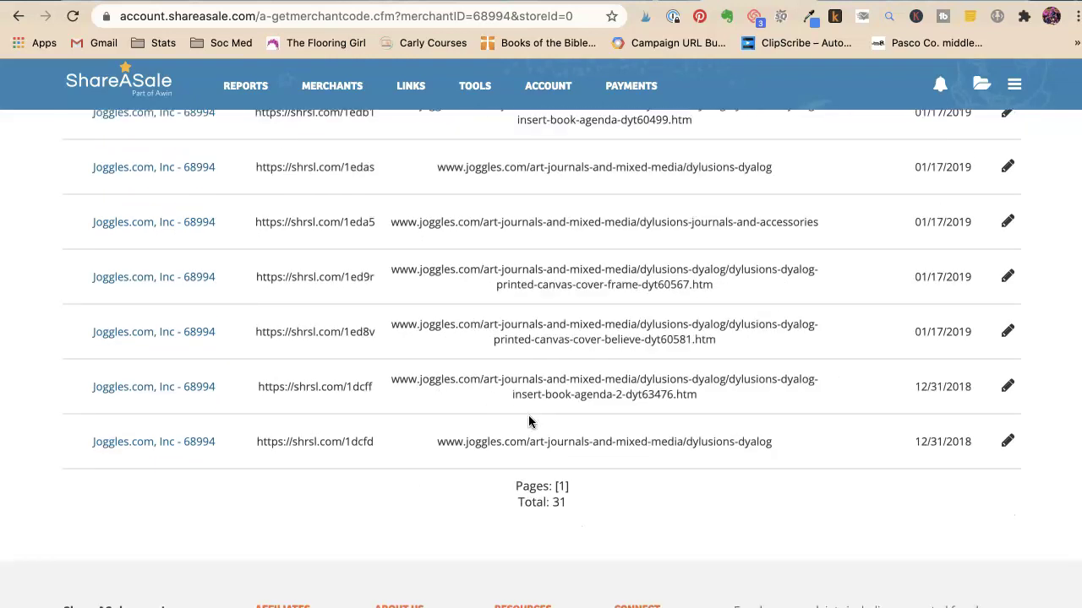
scroll(529, 421, "up", 5)
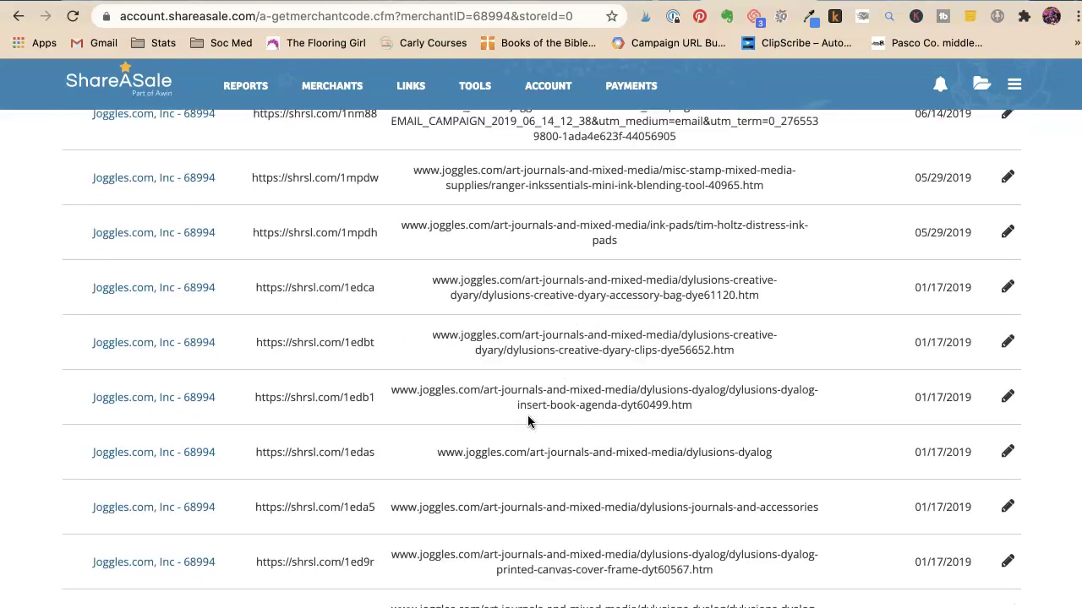
scroll(528, 421, "up", 15)
scroll(528, 421, "up", 10)
scroll(528, 421, "up", 5)
scroll(526, 420, "up", 5)
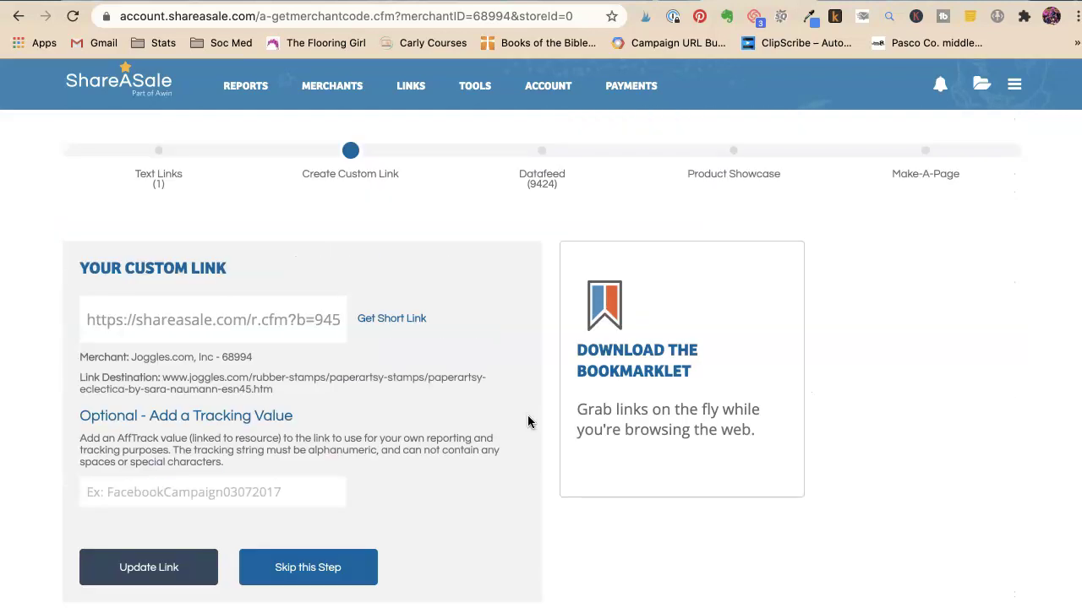
left_click(204, 319)
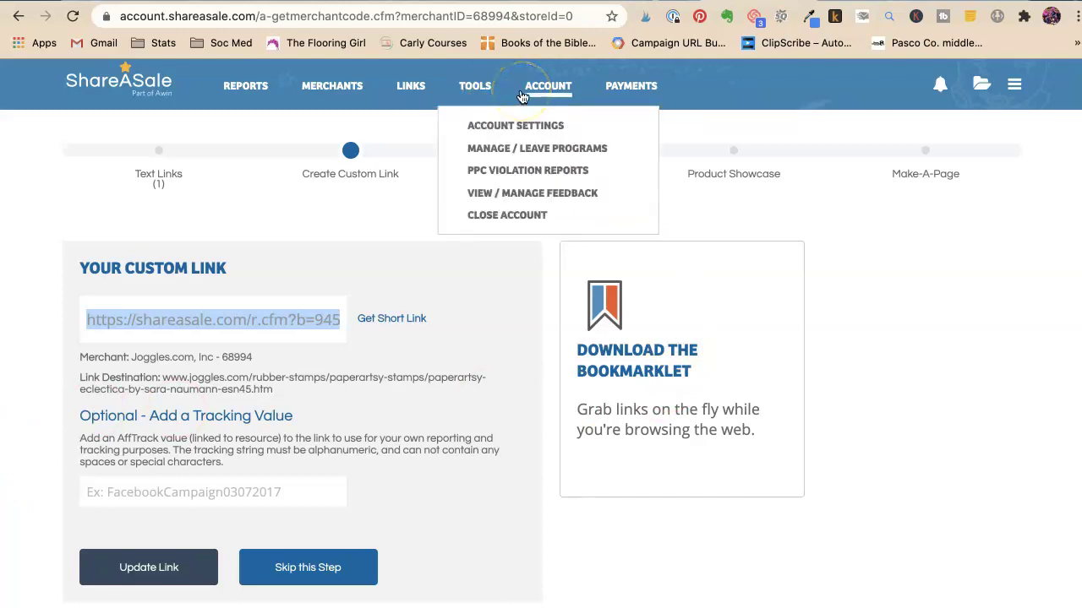
mouse_move(245, 86)
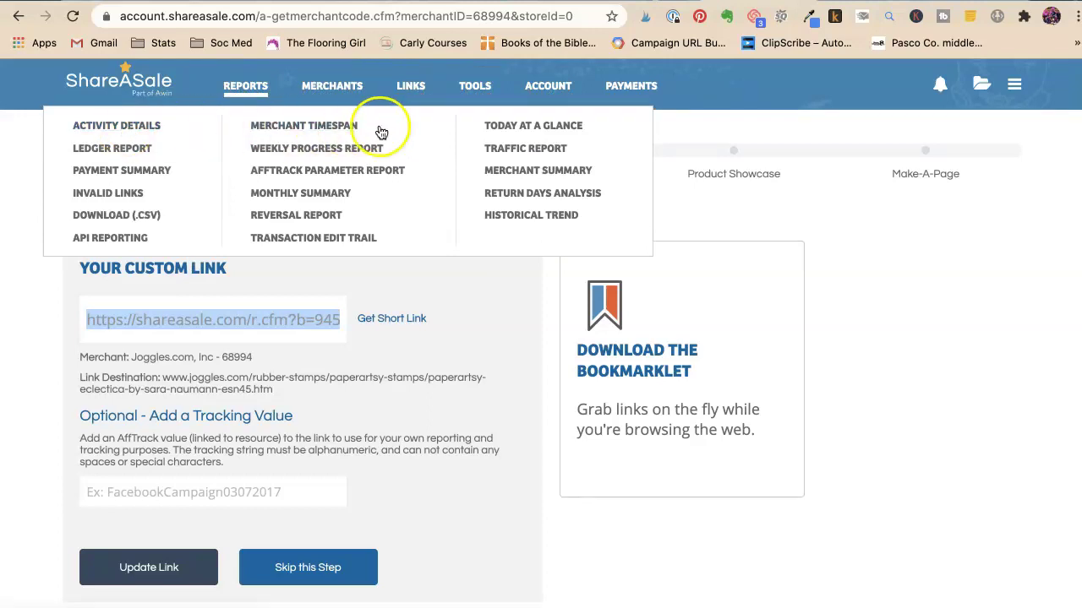
Step: Open Today at a Glance and review $119.88 sales, 12 clicks and per-merchant clicks
left_click(517, 128)
mouse_move(334, 136)
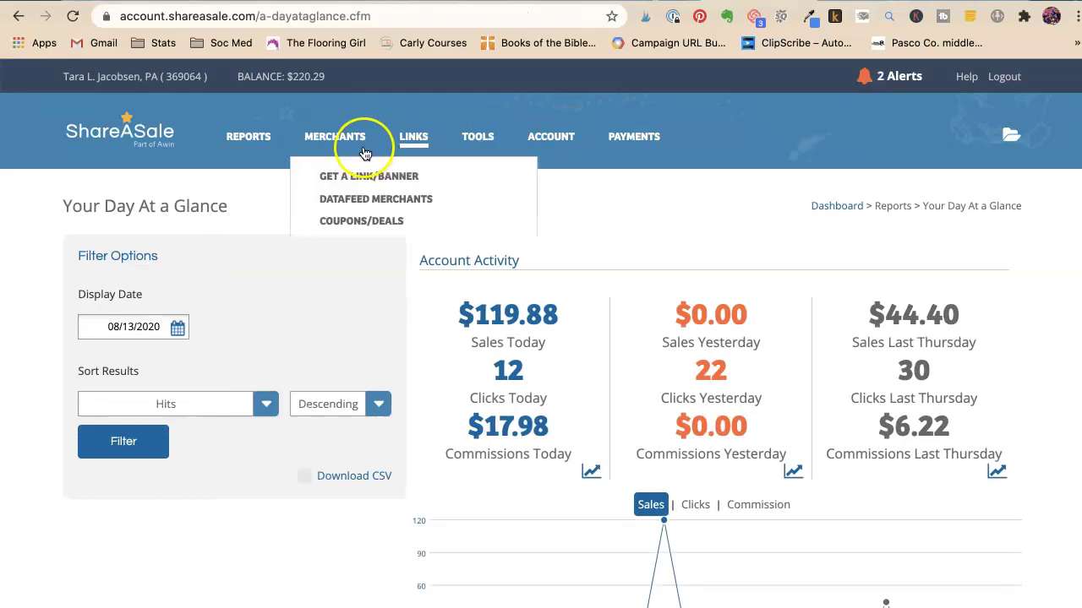
scroll(672, 205, "down", 1)
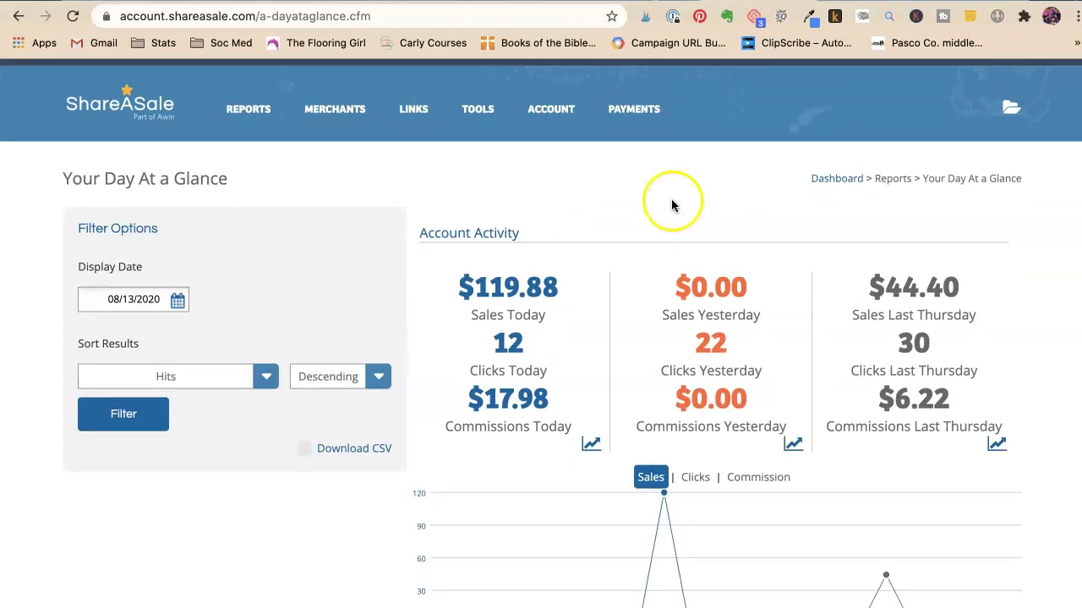
scroll(671, 201, "down", 2)
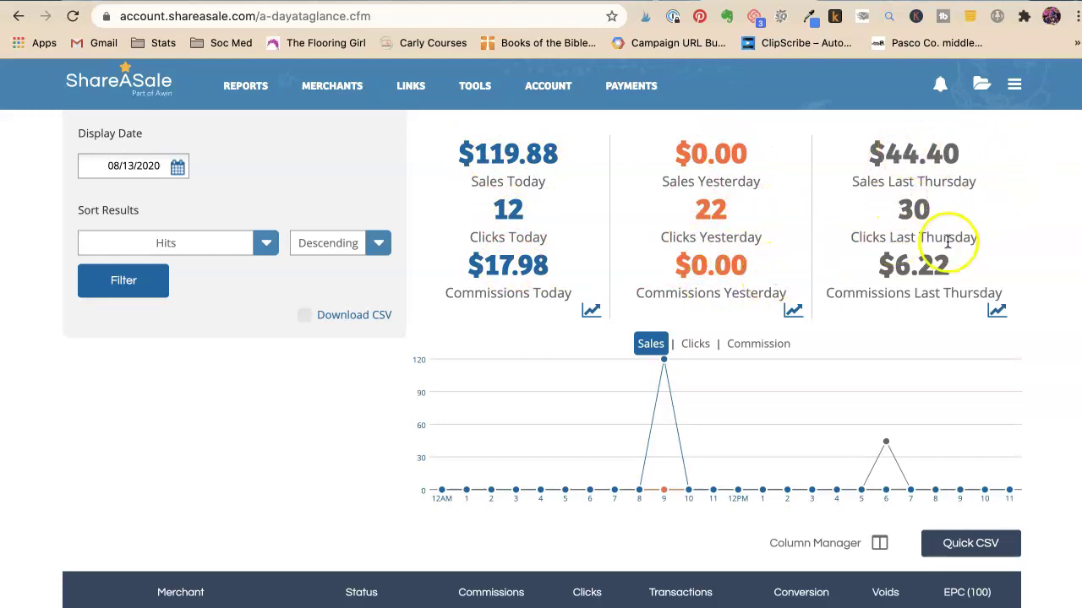
scroll(904, 314, "down", 5)
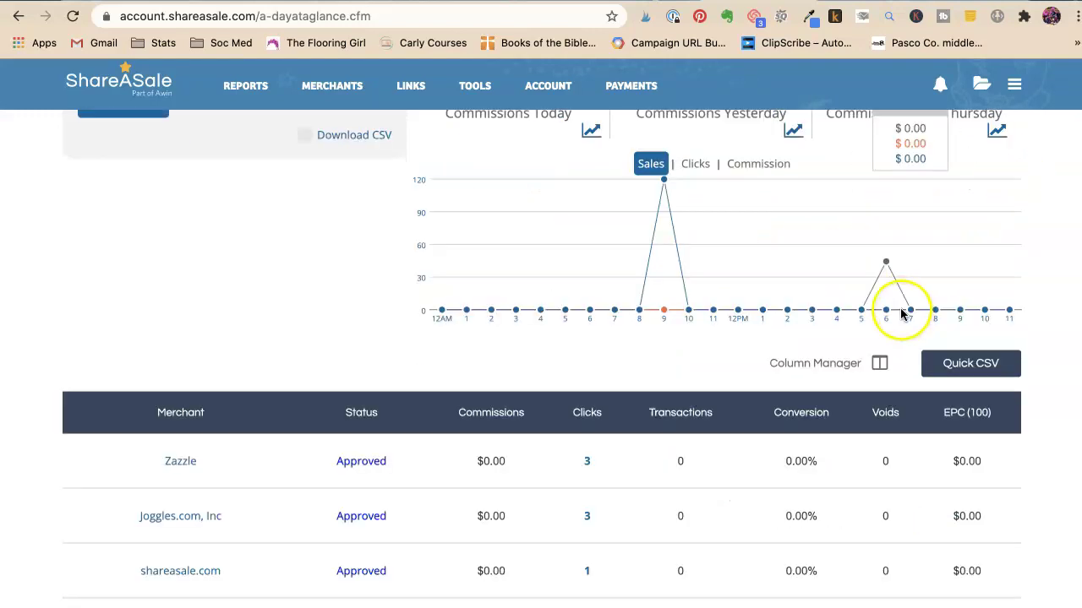
scroll(901, 309, "down", 3)
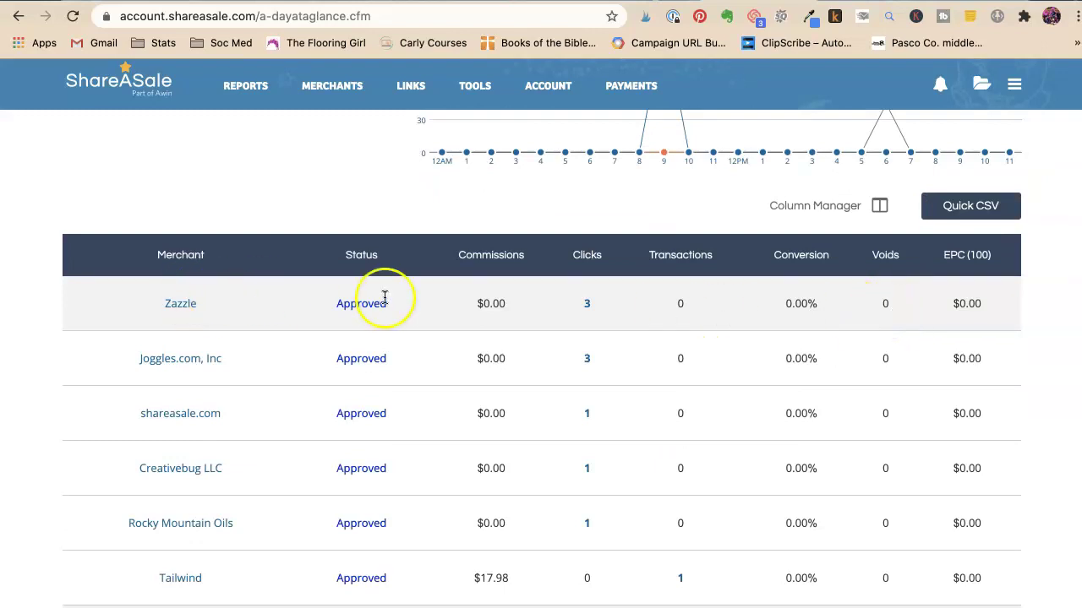
scroll(304, 276, "up", 2)
scroll(304, 275, "up", 5)
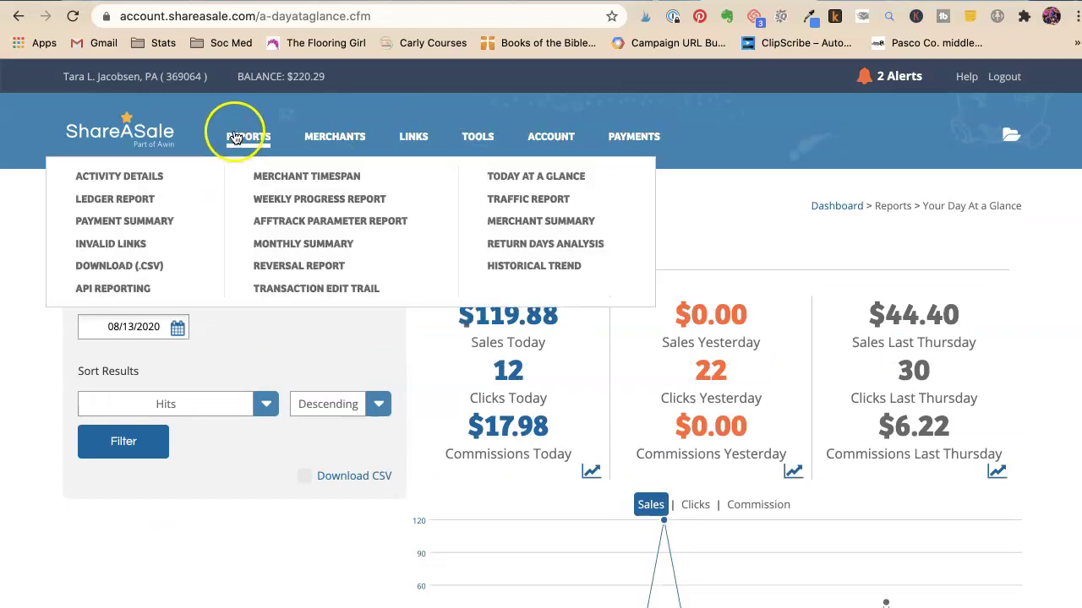
mouse_move(245, 86)
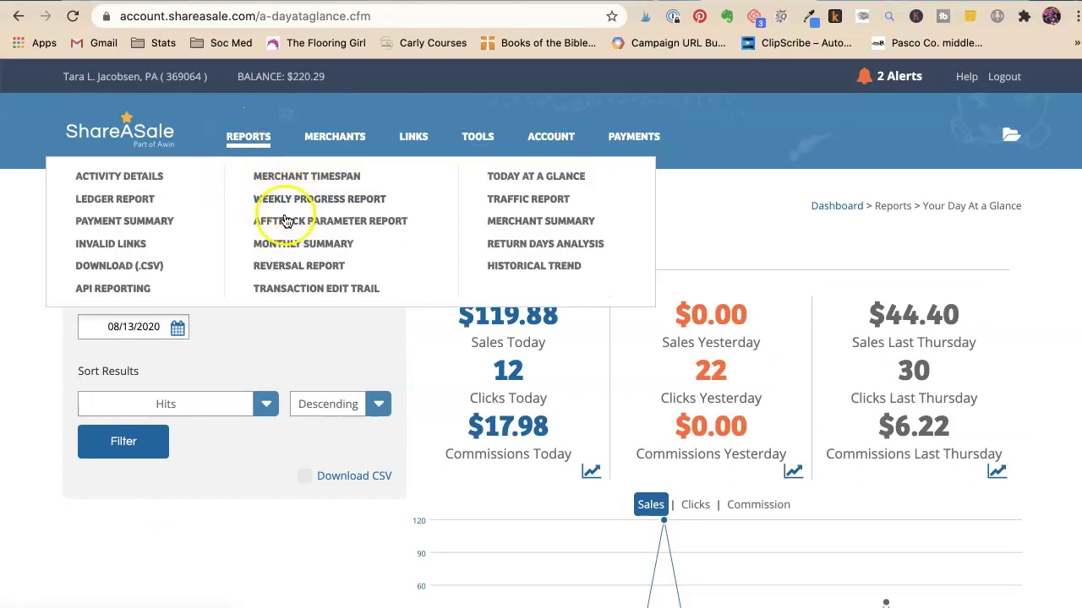
Step: Open the August 2020 Monthly Summary and review four merchants' $236.11 sales and $37.68 commissions
left_click(306, 242)
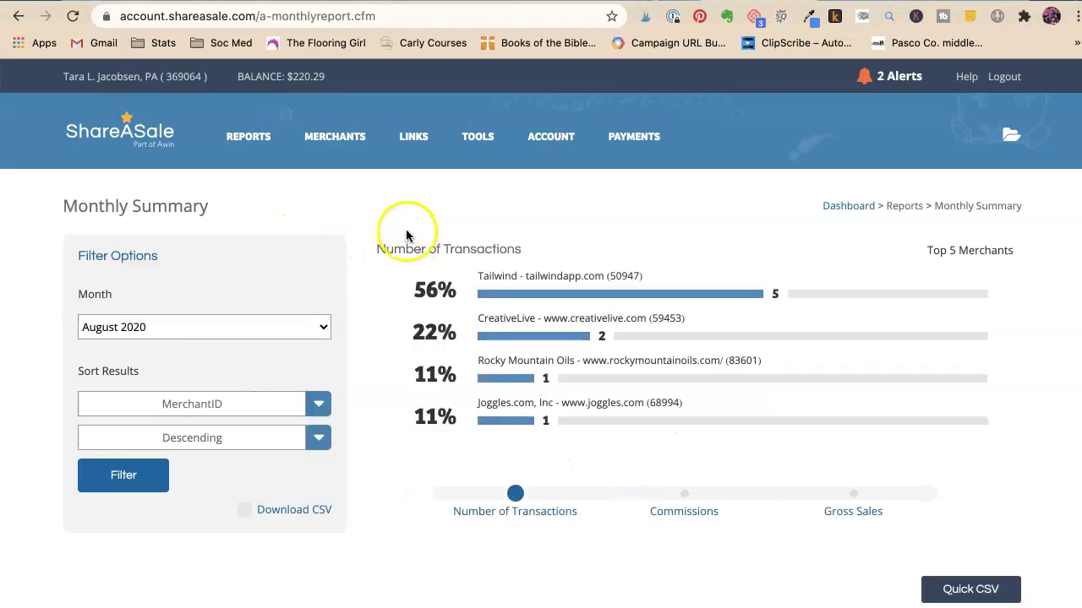
scroll(402, 234, "down", 1)
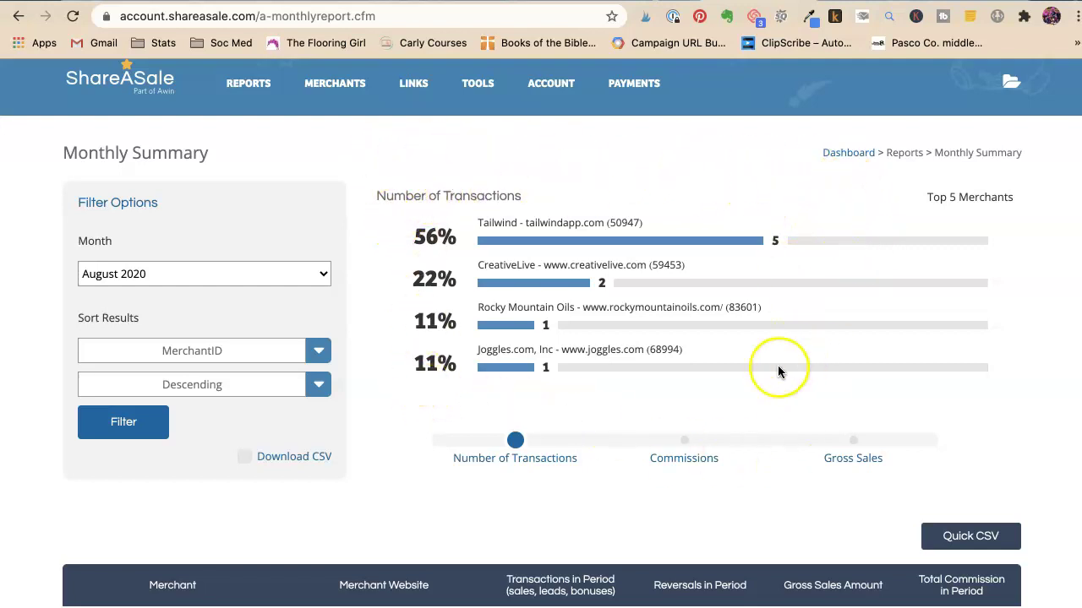
scroll(637, 362, "down", 1)
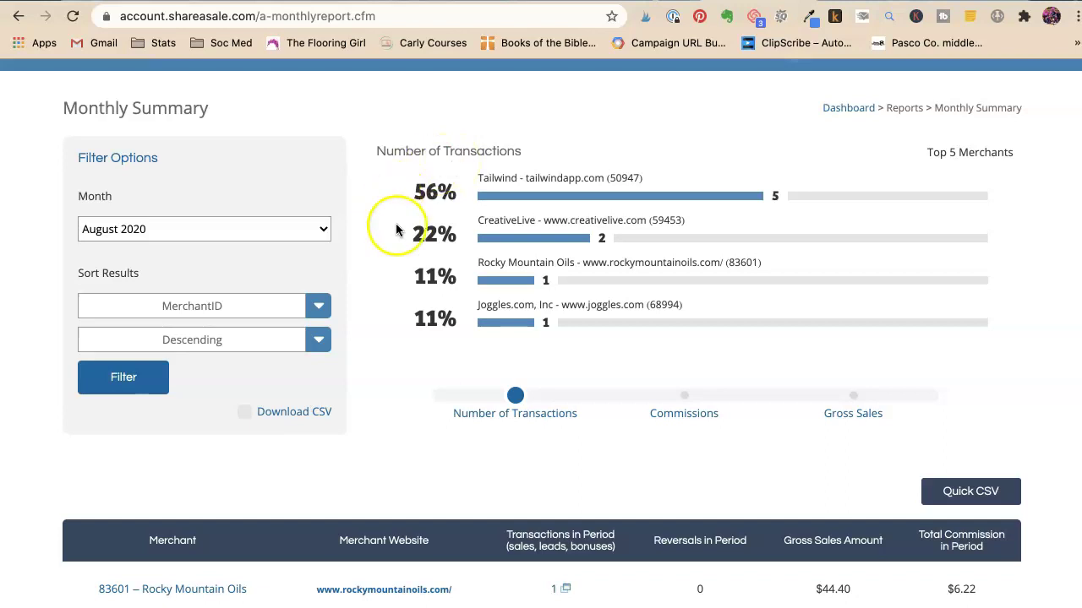
scroll(396, 254, "down", 1)
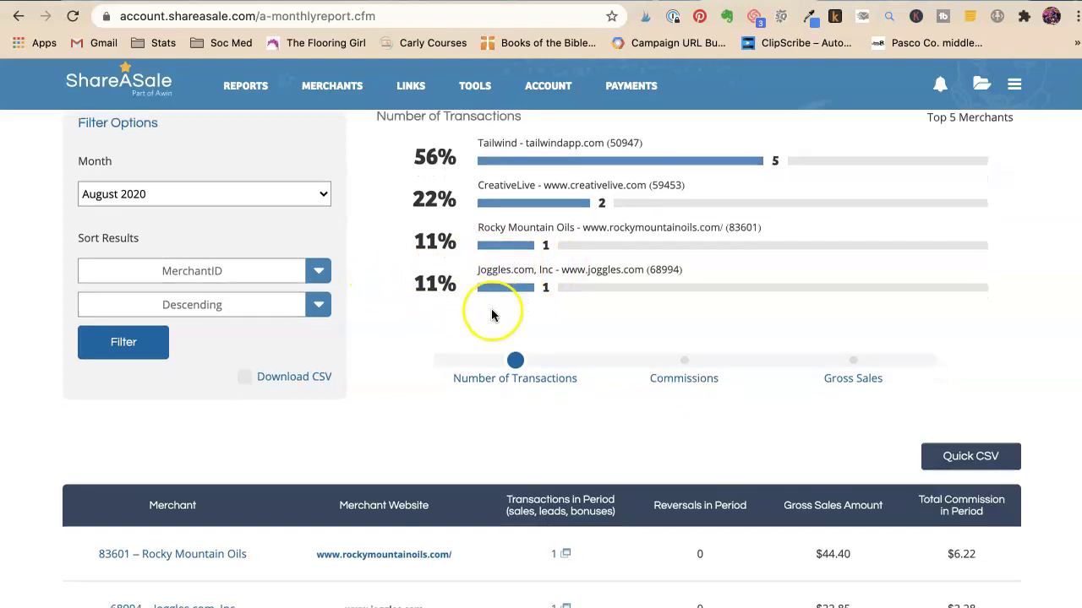
scroll(495, 318, "down", 5)
scroll(488, 309, "down", 2)
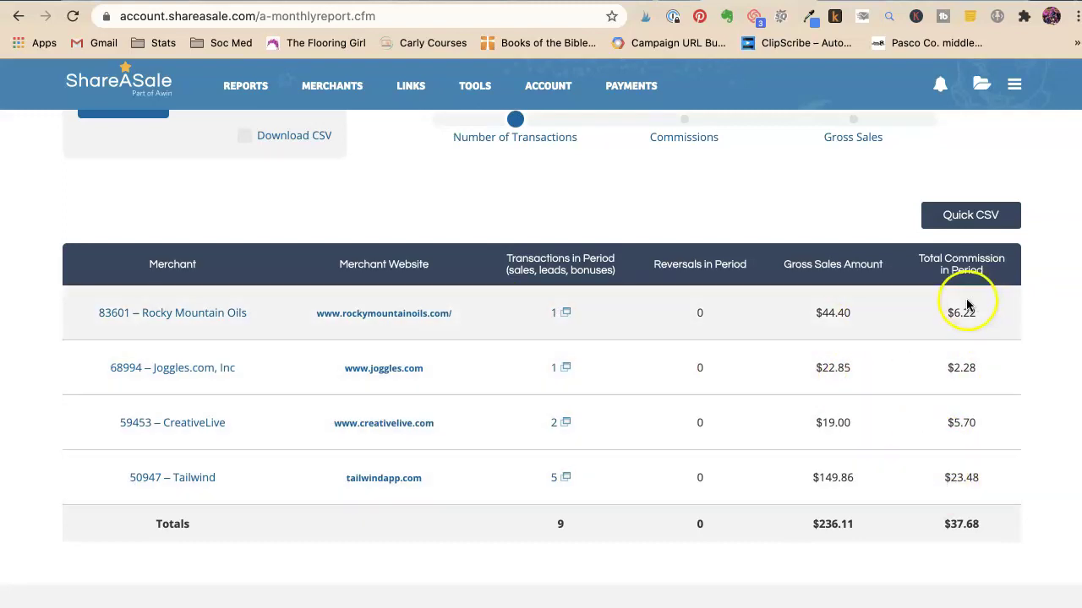
left_click(944, 481)
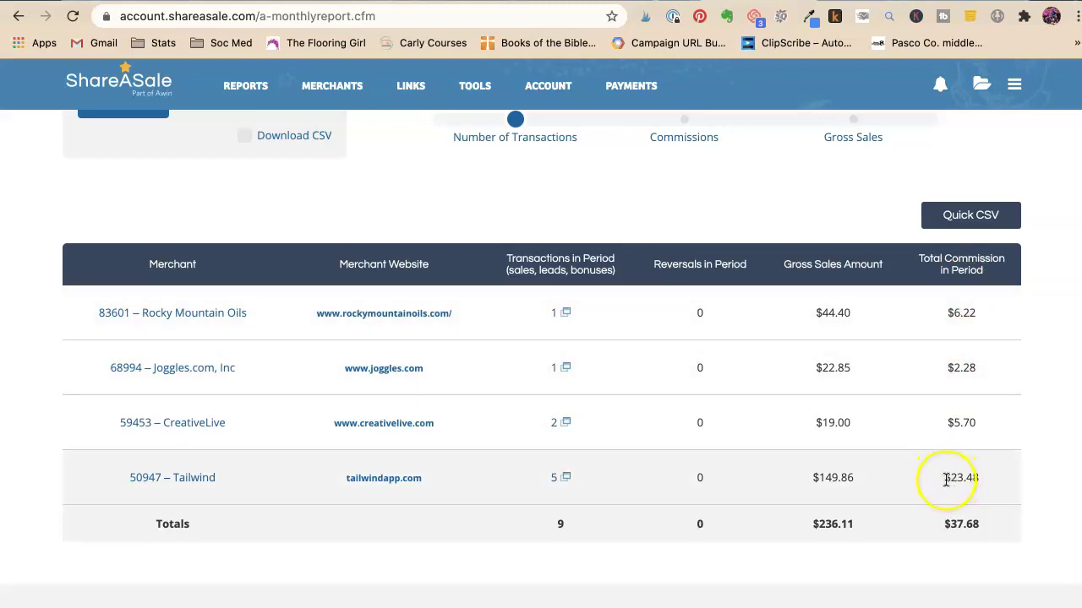
scroll(815, 396, "up", 2)
scroll(829, 395, "up", 3)
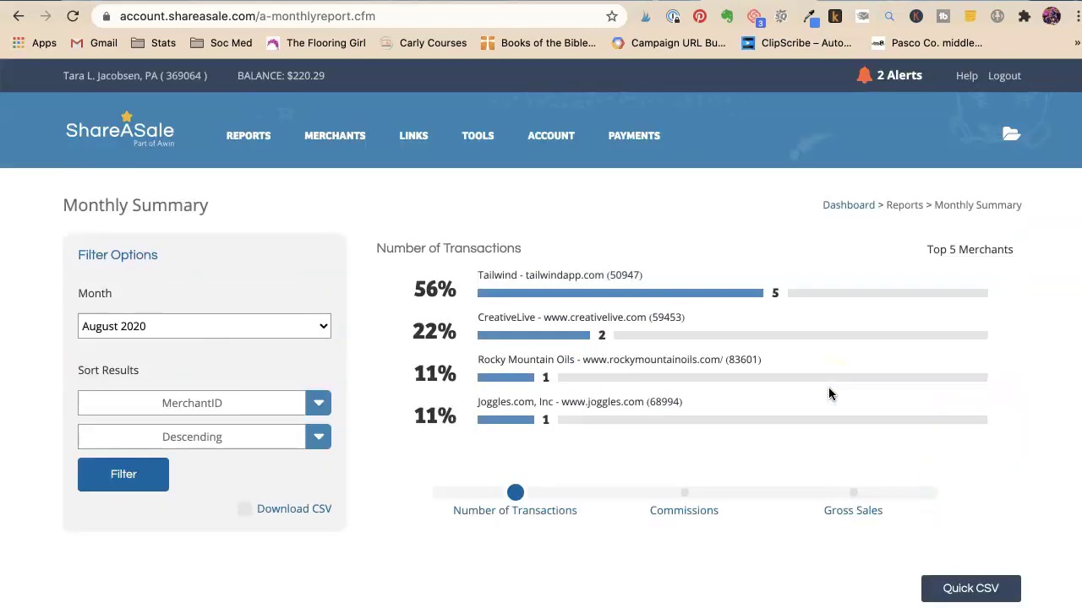
left_click(816, 399)
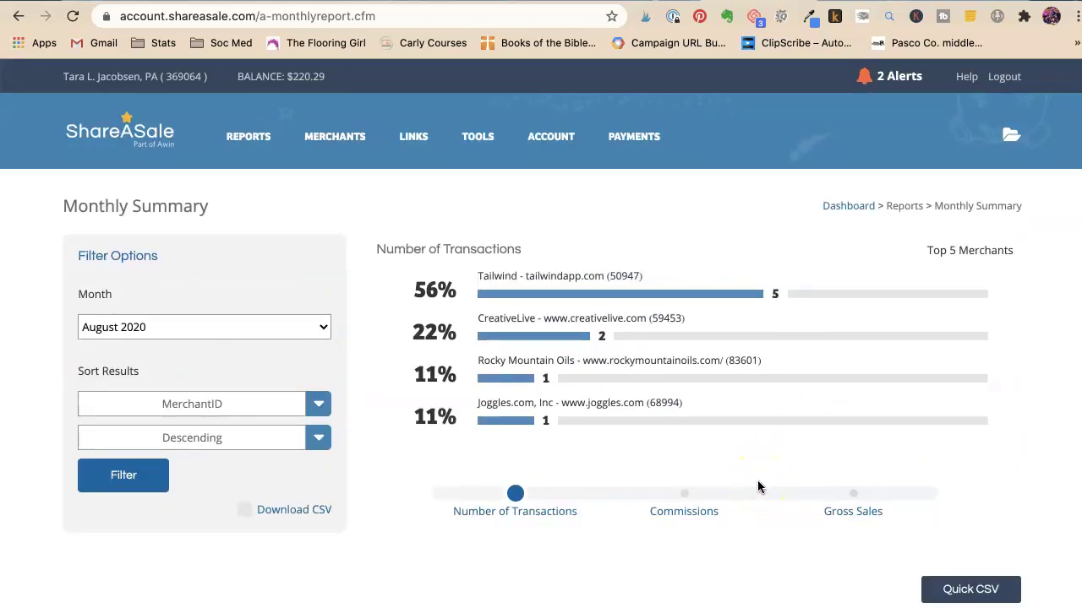
left_click(579, 190)
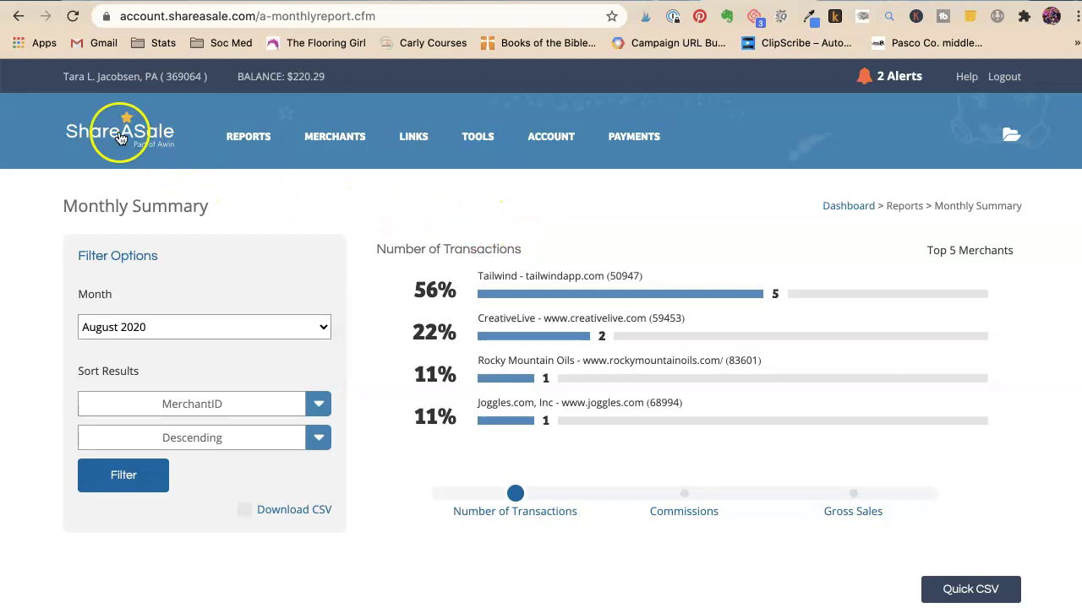
mouse_move(247, 136)
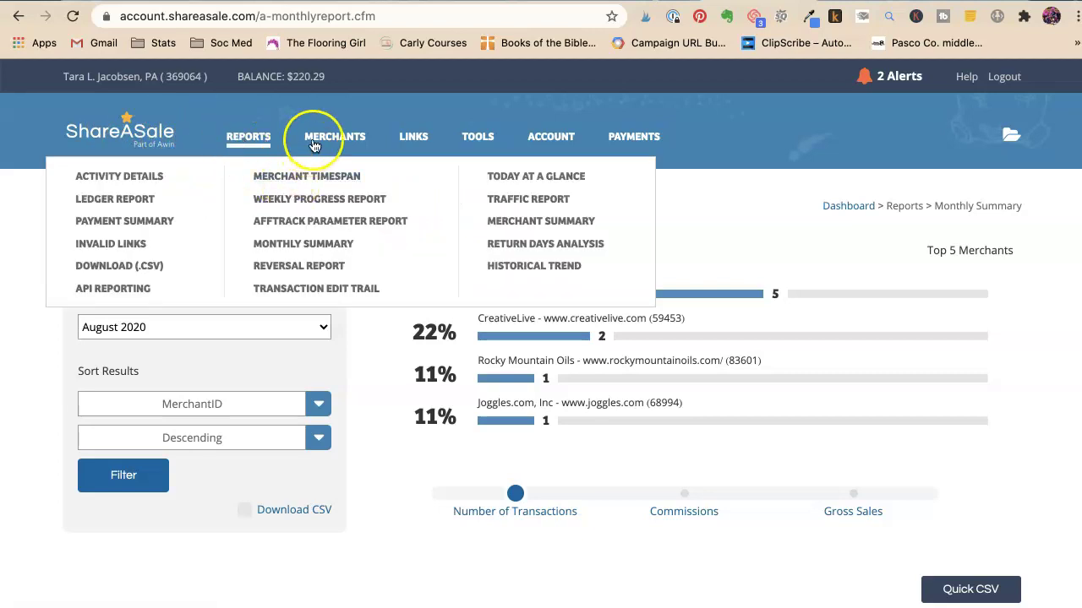
Step: Run a merchant keyword search for 'dog'
mouse_move(335, 136)
left_click(269, 178)
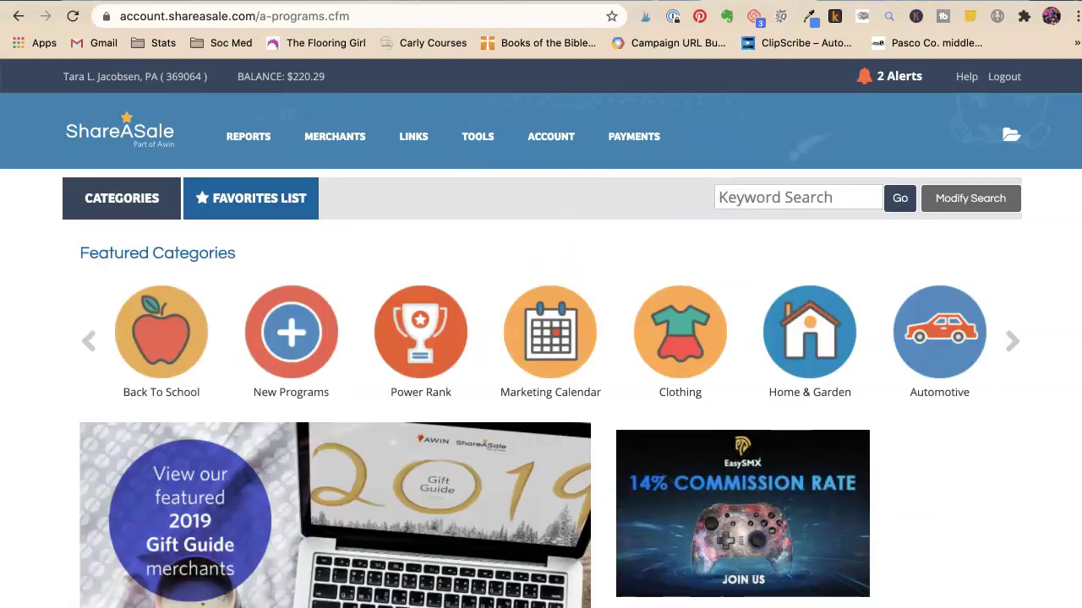
type("dog training course")
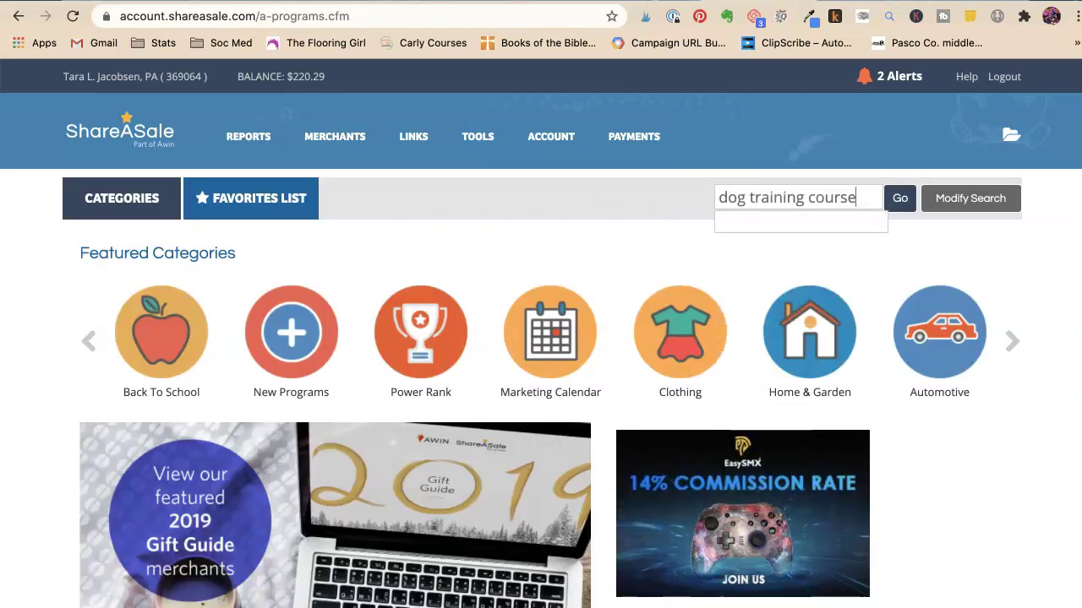
key("BackSpace")
key("BackSpace")
key("BackSpace")
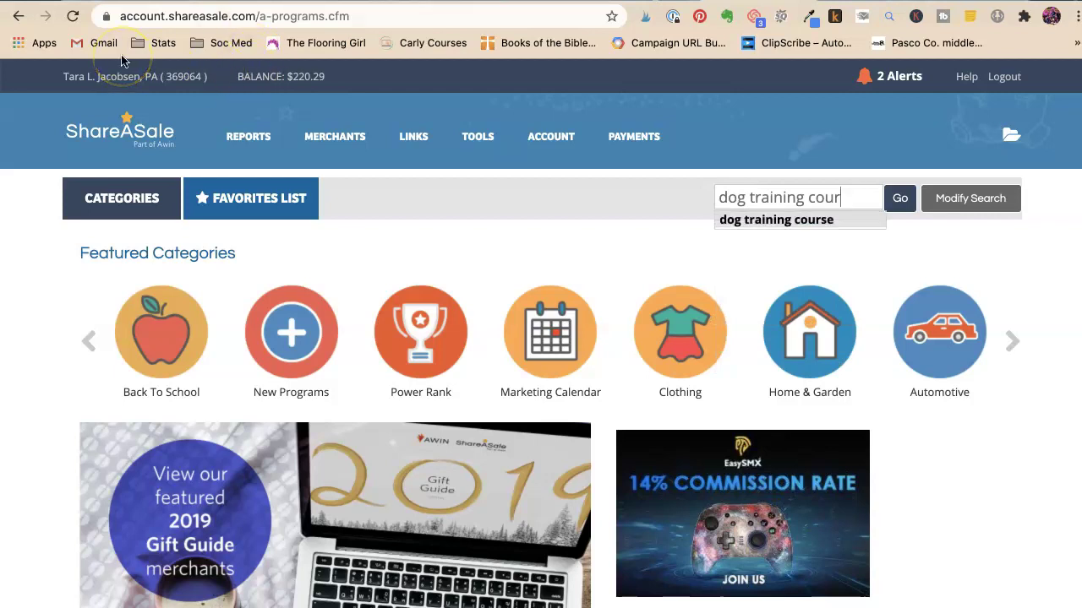
key("BackSpace")
key("BackSpace")
key("BackSpace")
key("BackSpace")
key("BackSpace")
key("BackSpace")
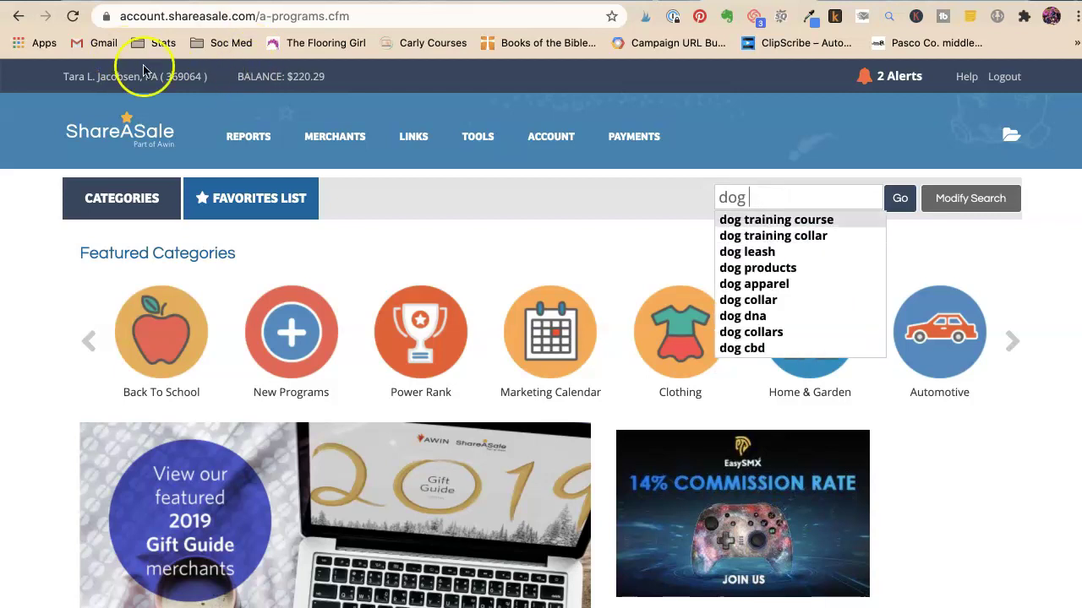
left_click(899, 198)
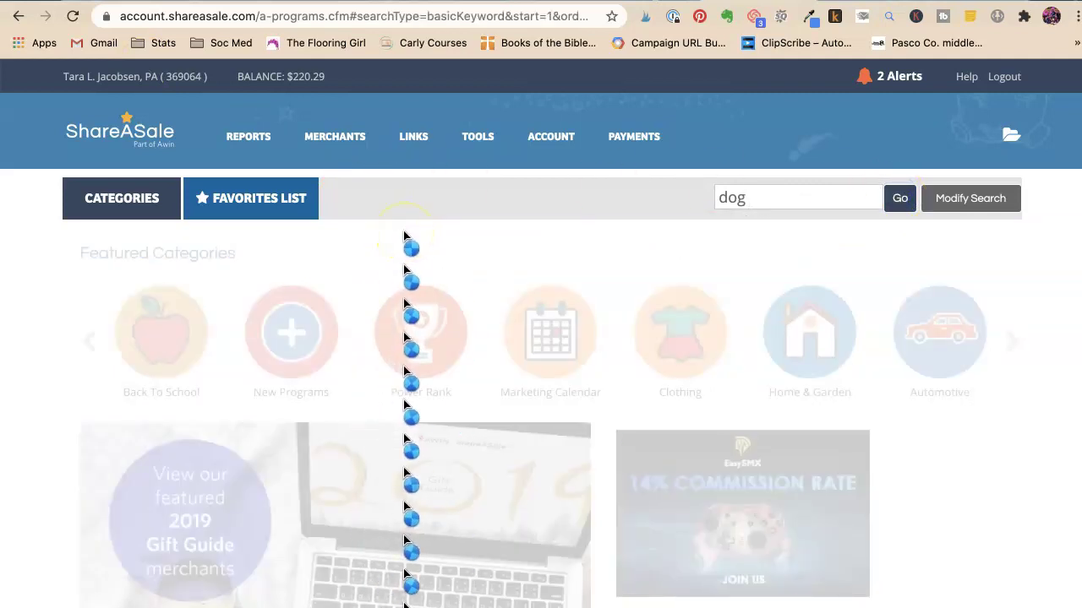
Step: Resubmit the 'dog' search and scroll through the results page
scroll(406, 245, "down", 2)
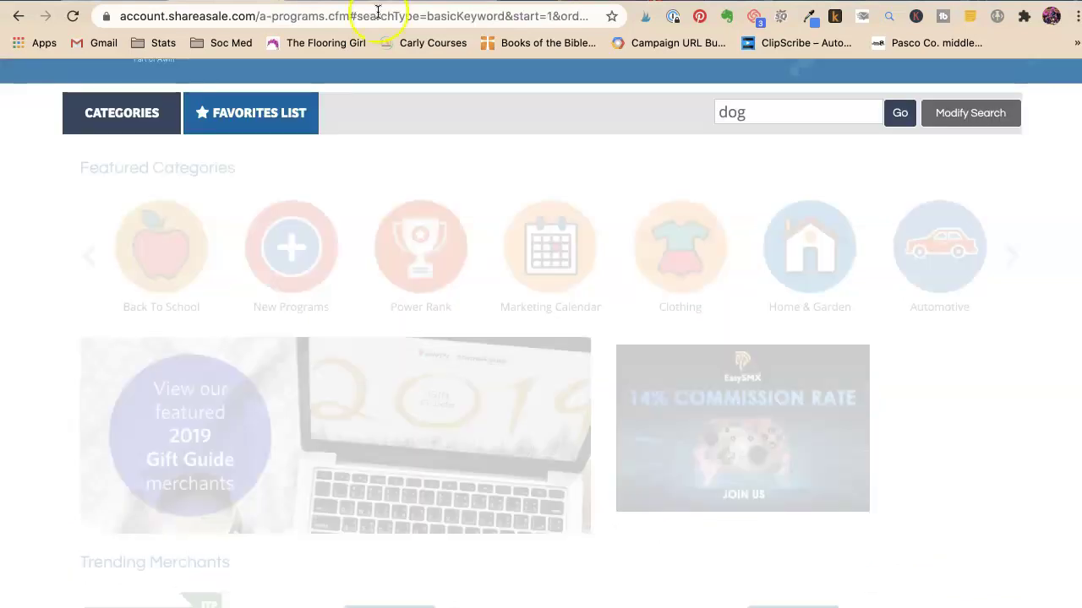
left_click(899, 113)
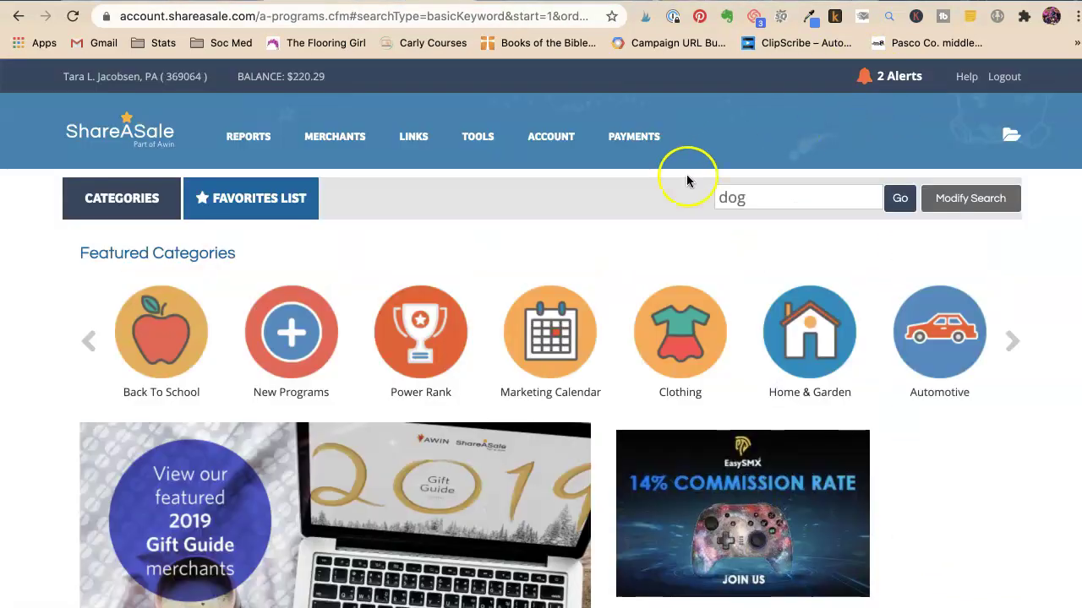
scroll(511, 263, "down", 1)
scroll(511, 263, "down", 2)
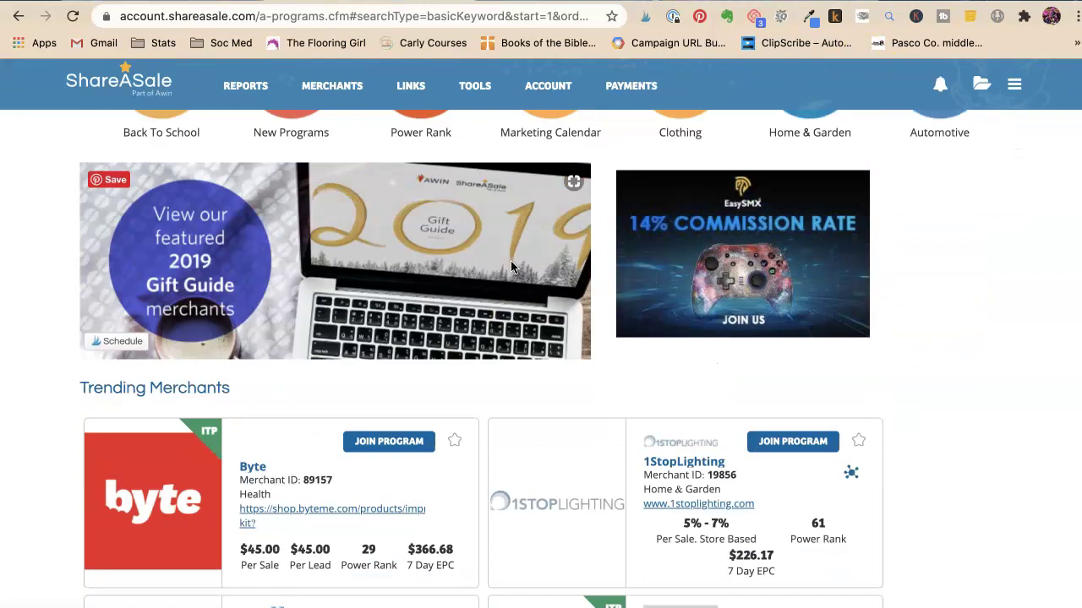
scroll(510, 262, "down", 3)
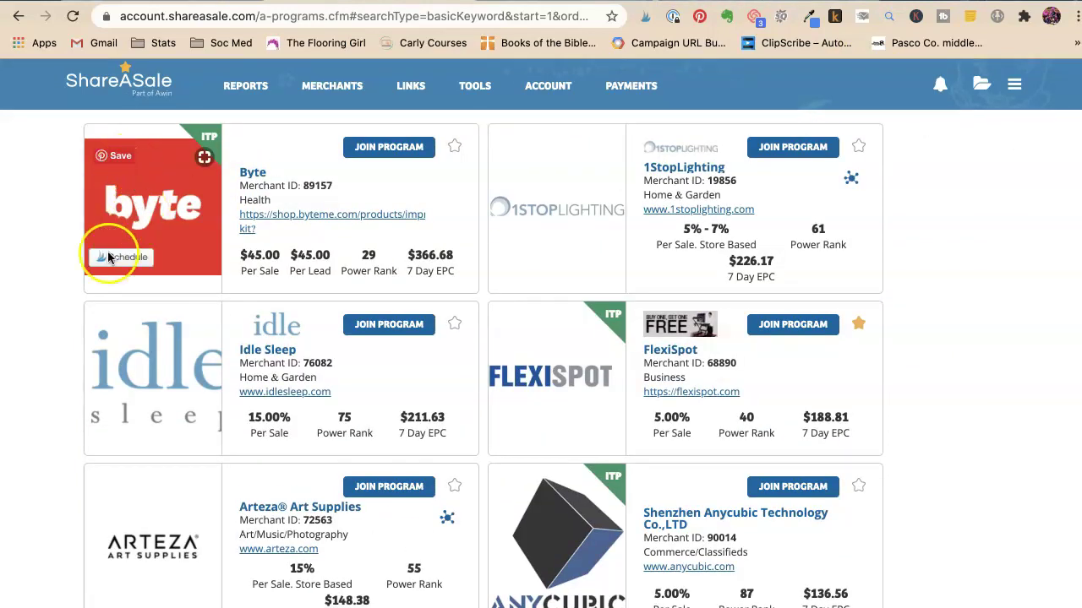
scroll(118, 282, "down", 2)
scroll(121, 286, "down", 1)
scroll(121, 284, "up", 5)
scroll(121, 284, "up", 4)
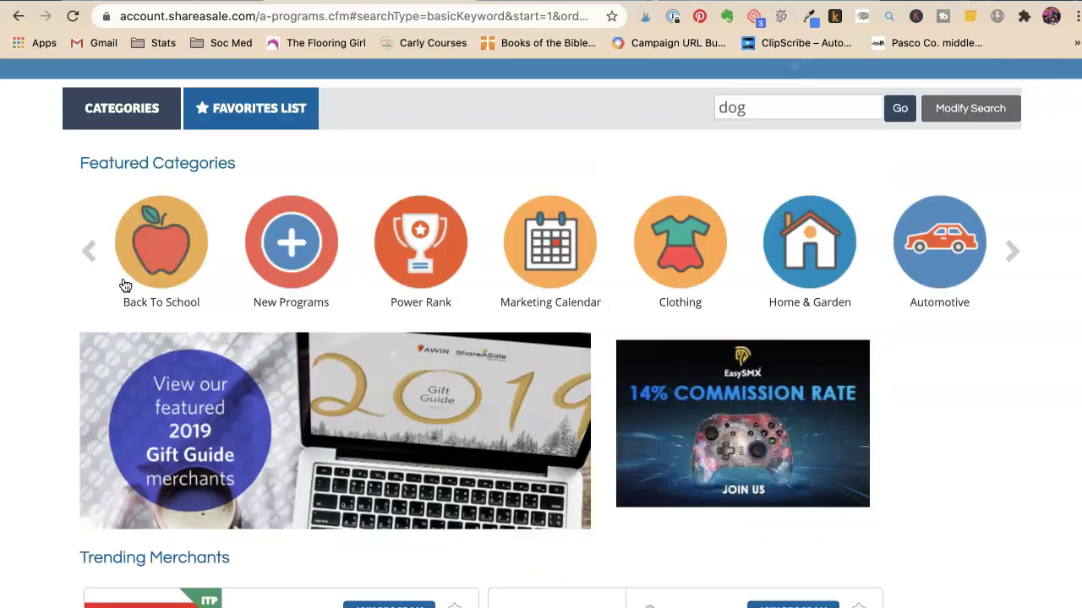
left_click(784, 108)
type("treats")
left_click(885, 112)
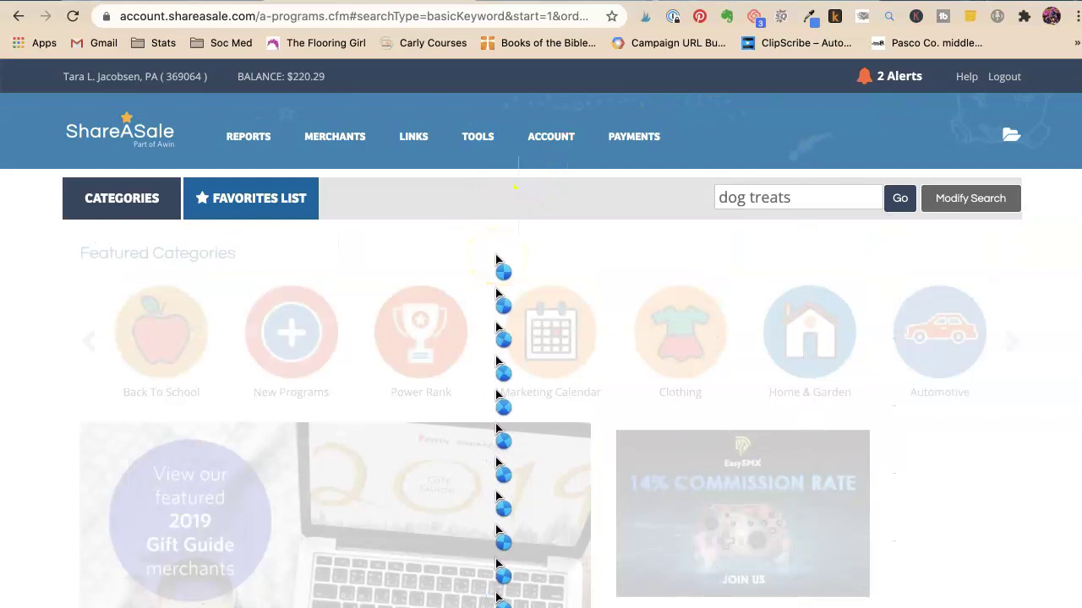
scroll(496, 256, "down", 3)
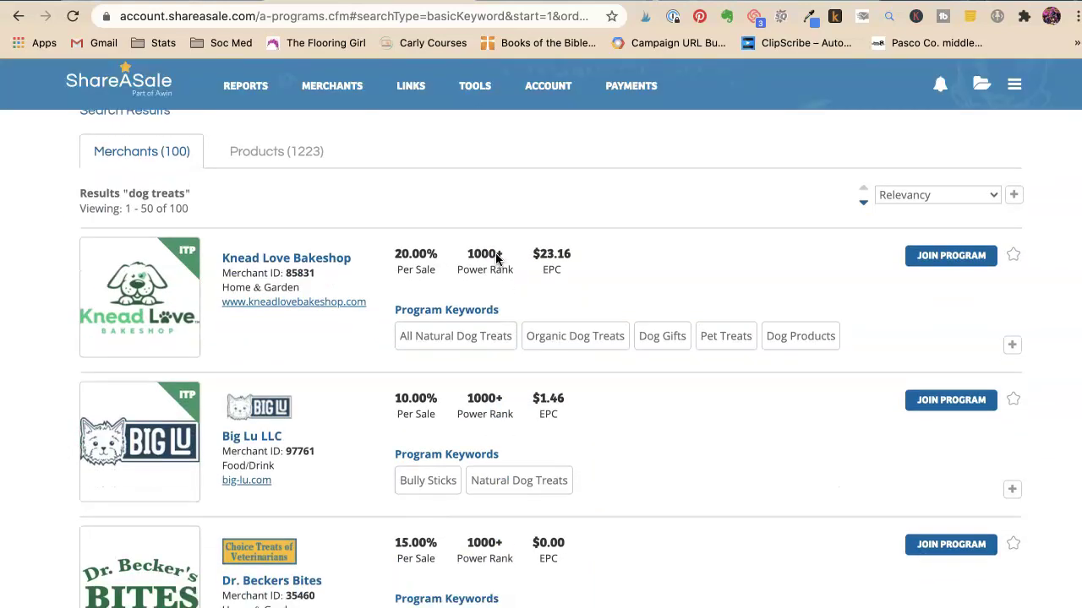
scroll(495, 256, "down", 3)
scroll(496, 253, "up", 2)
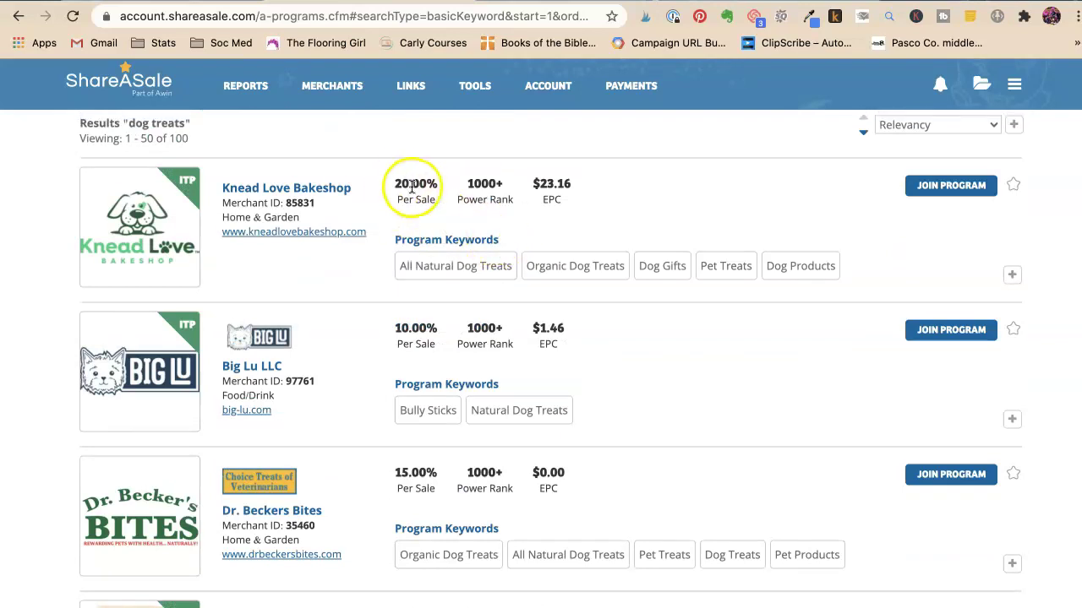
double_click(415, 328)
scroll(383, 299, "down", 1)
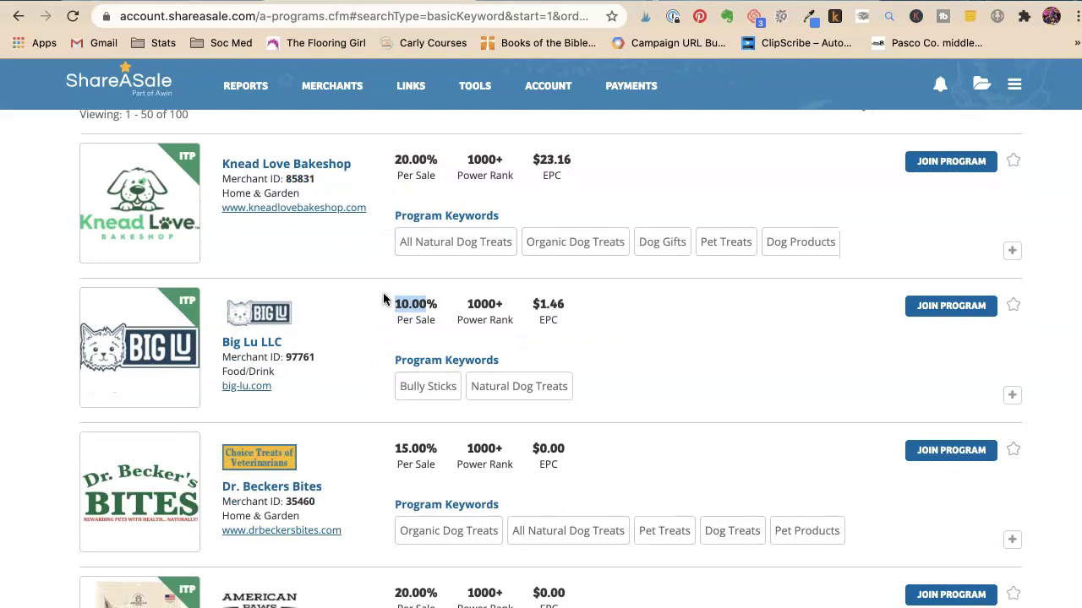
double_click(404, 448)
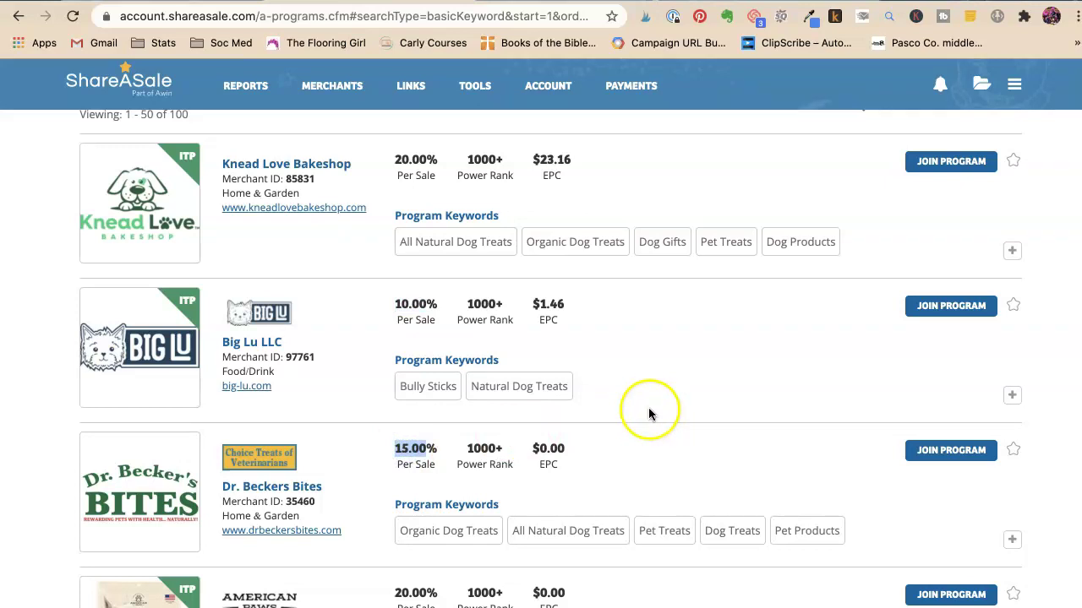
scroll(649, 411, "down", 1)
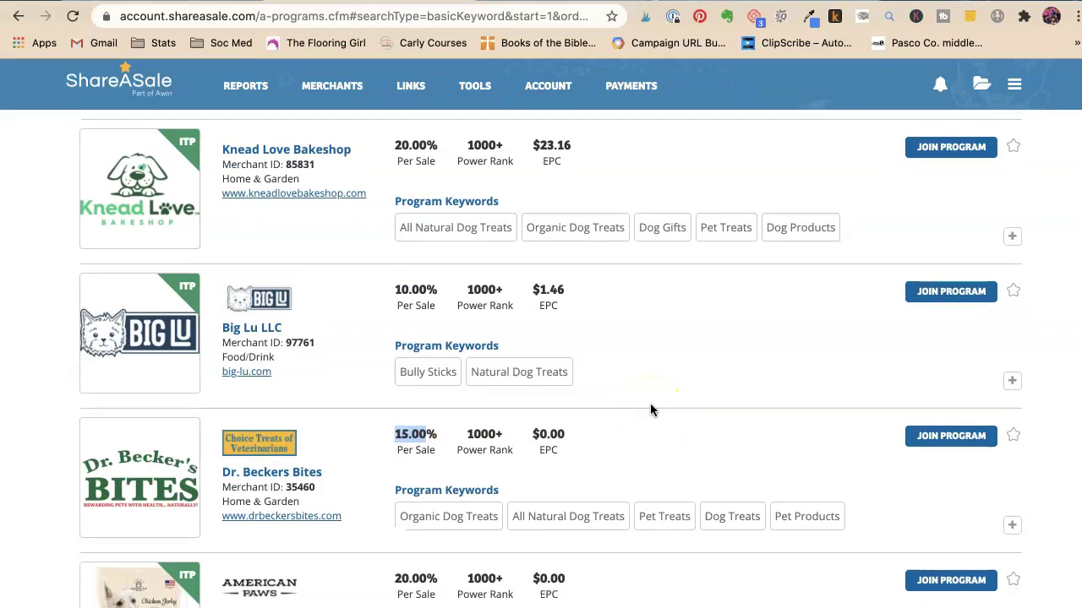
scroll(650, 403, "up", 3)
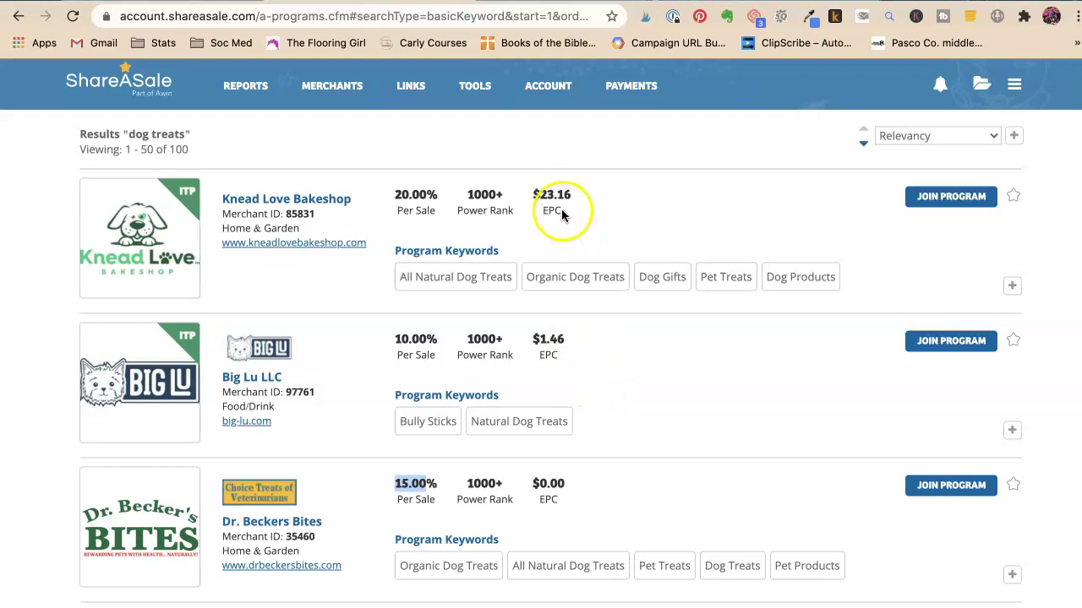
scroll(521, 396, "down", 3)
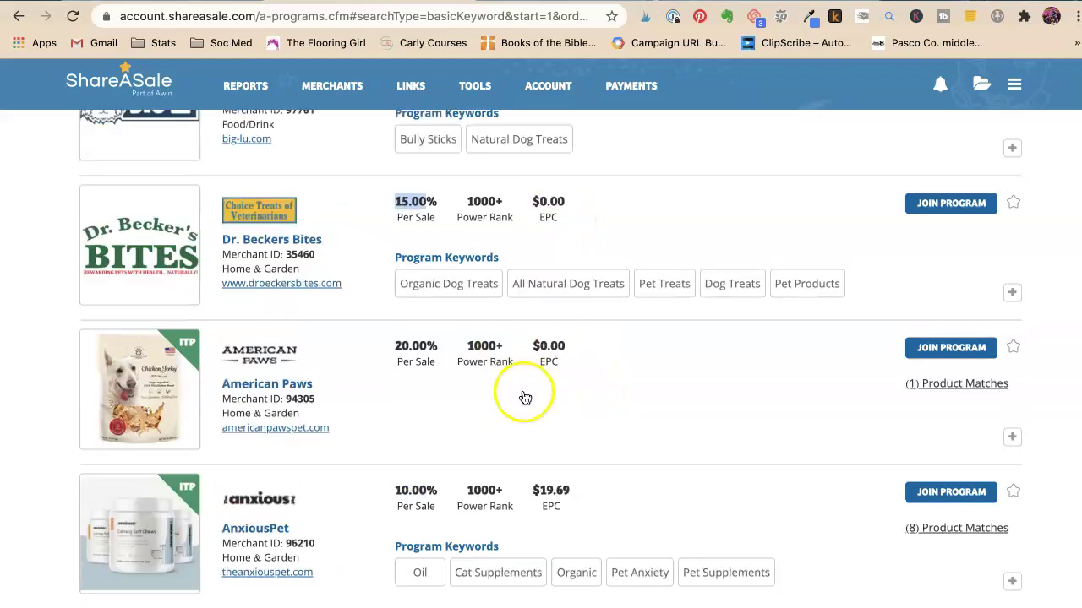
scroll(521, 397, "down", 5)
scroll(521, 396, "up", 1)
scroll(524, 397, "up", 1)
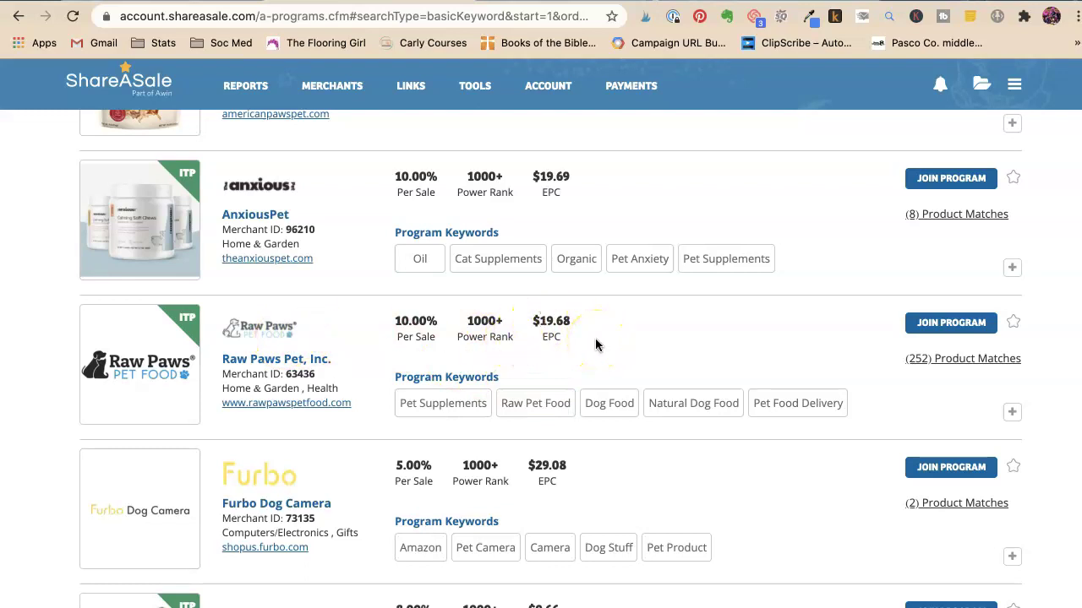
scroll(510, 372, "up", 2)
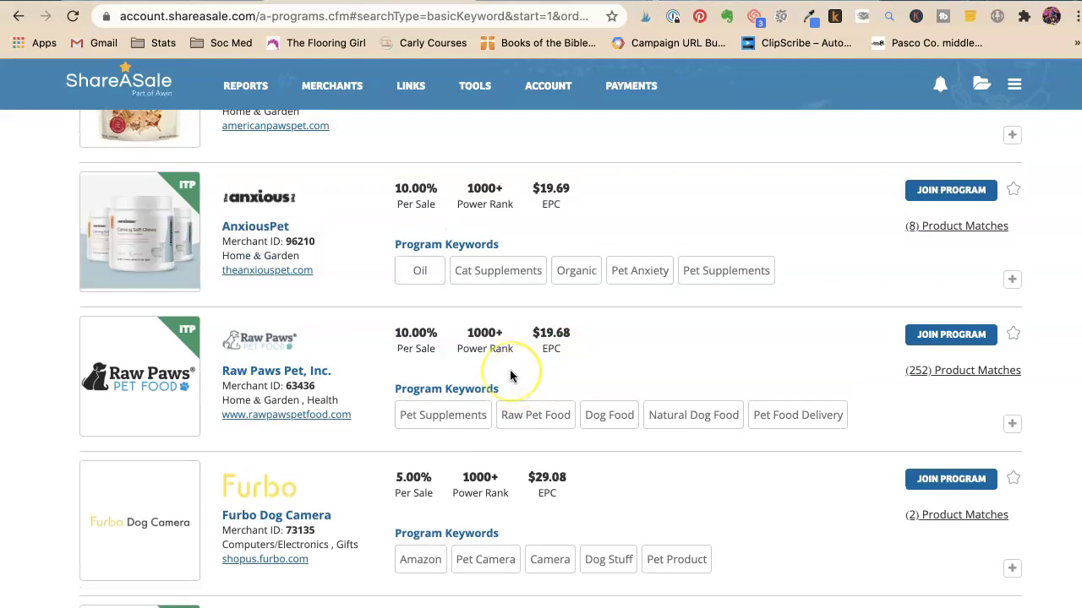
scroll(509, 371, "up", 3)
scroll(509, 371, "up", 1)
scroll(510, 372, "up", 2)
scroll(510, 371, "up", 2)
scroll(510, 378, "up", 3)
scroll(509, 378, "up", 3)
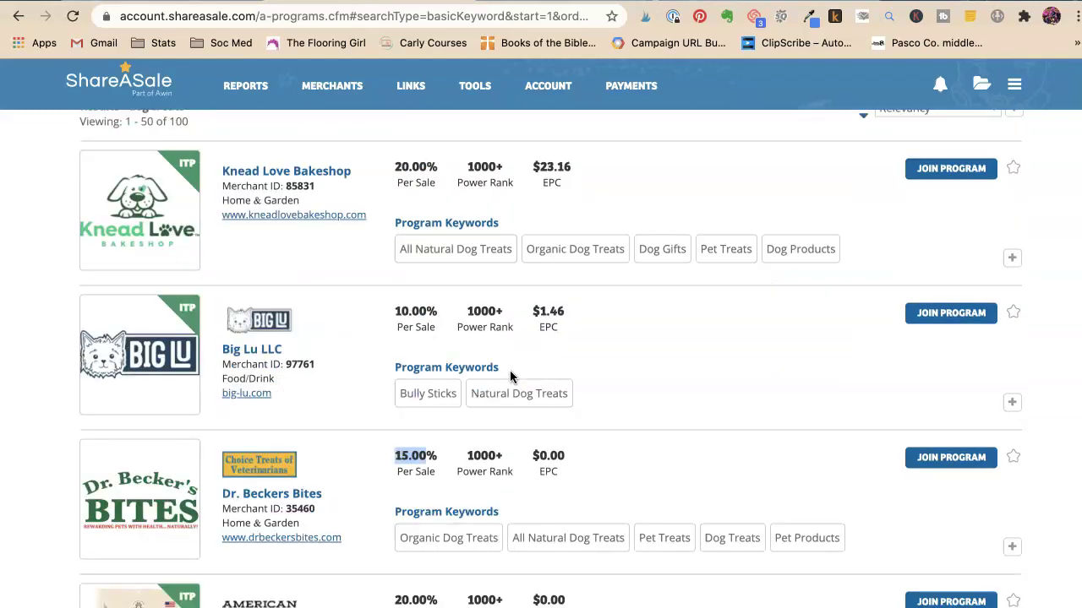
scroll(510, 378, "up", 1)
scroll(509, 377, "up", 2)
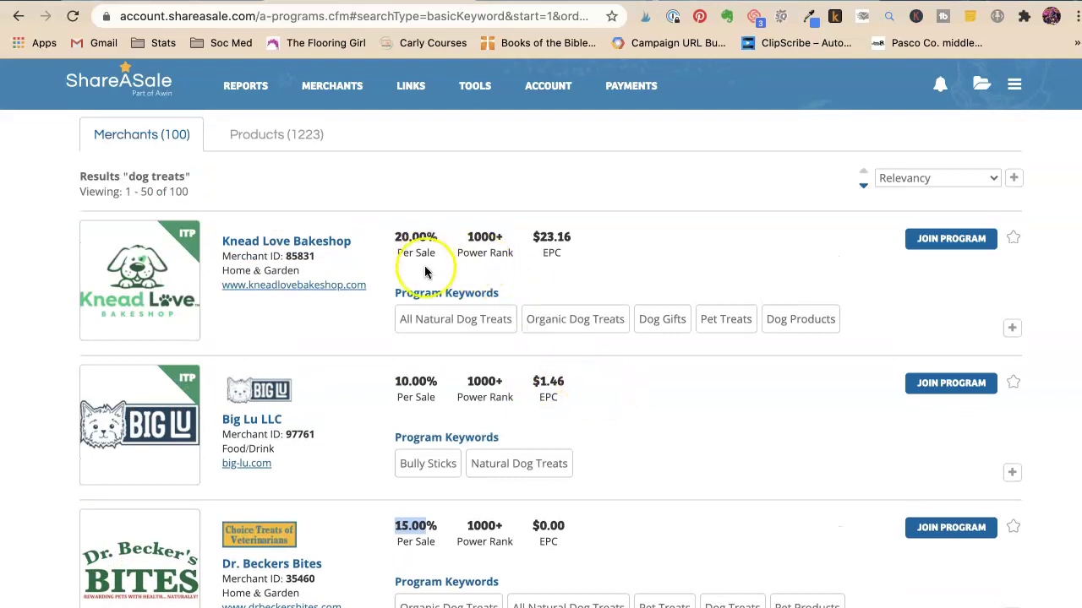
scroll(471, 324, "up", 1)
scroll(592, 270, "up", 3)
Step: Replace the search term with 'joggles' and search merchants
triple_click(784, 192)
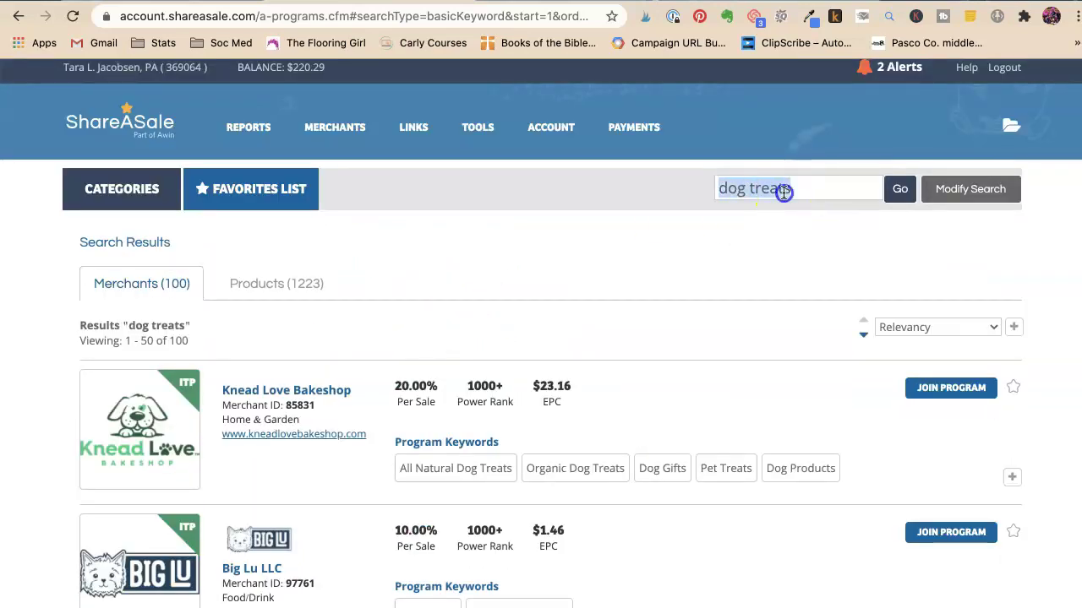
type("joggles")
left_click(737, 211)
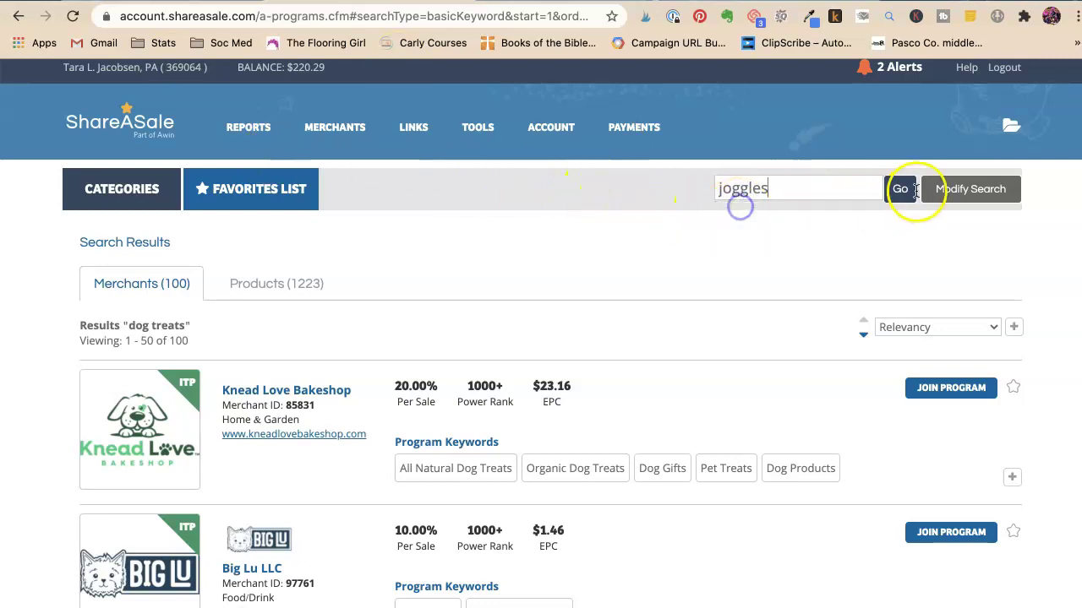
left_click(900, 189)
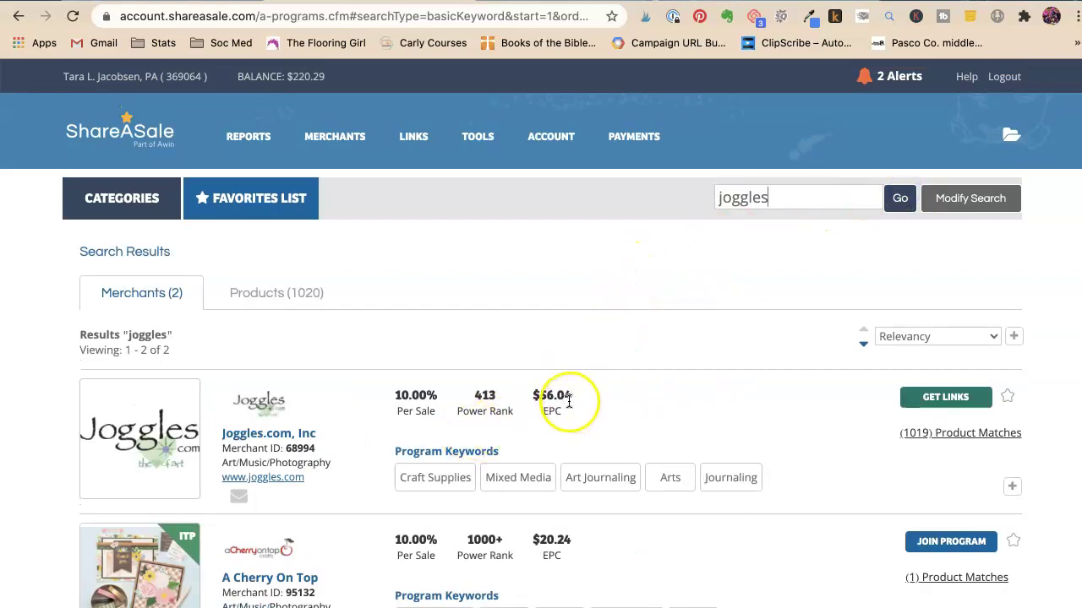
Step: Search 'tailwind', showing Tailwind at 15% per sale and $34.35 EPC
double_click(780, 202)
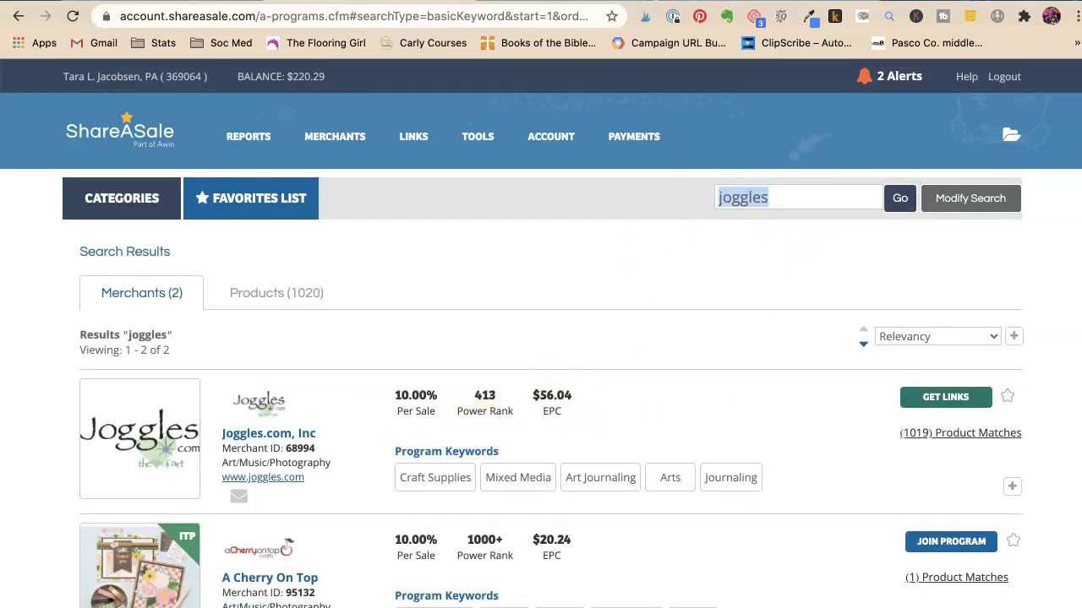
type("tailwind")
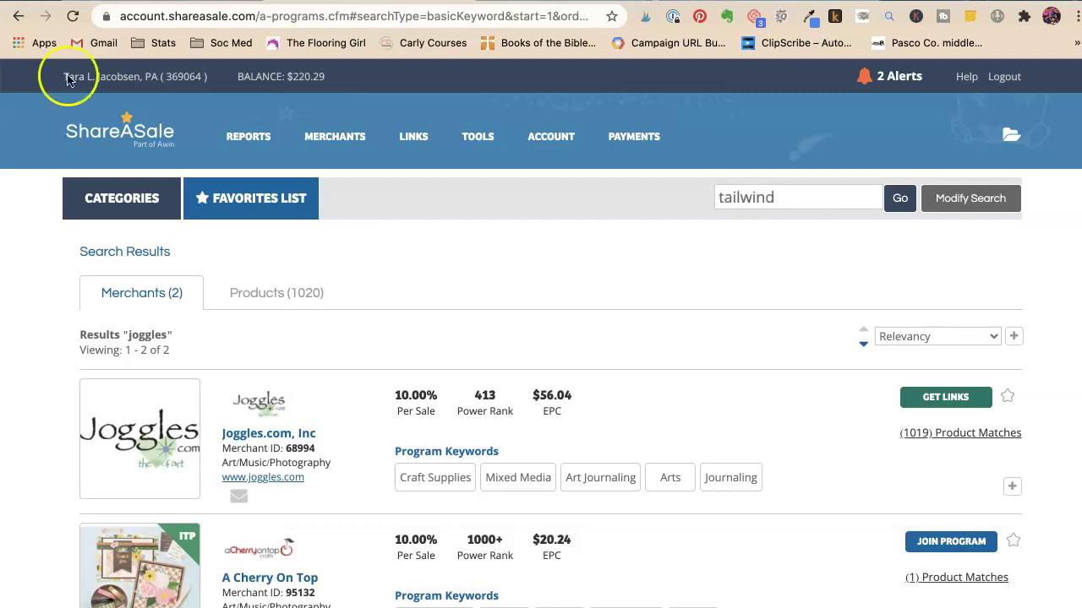
left_click(895, 199)
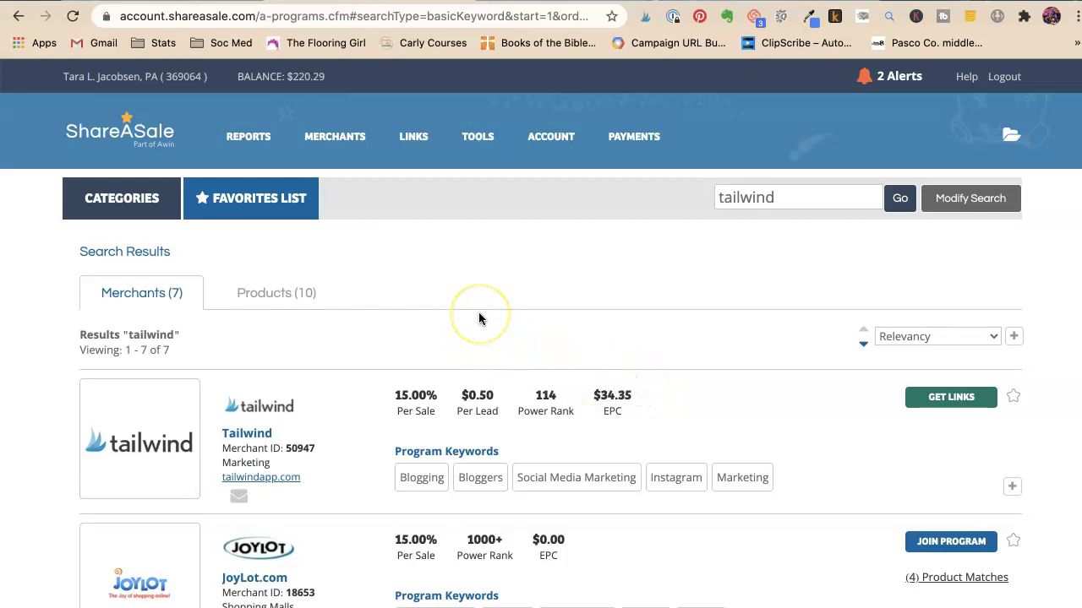
scroll(453, 259, "down", 3)
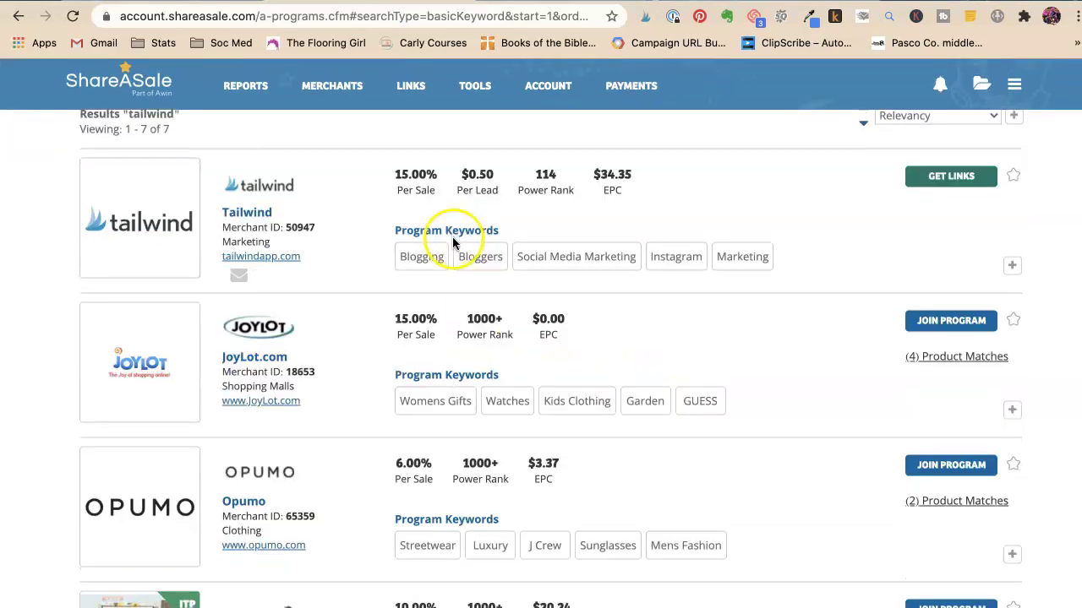
scroll(455, 244, "up", 3)
double_click(740, 198)
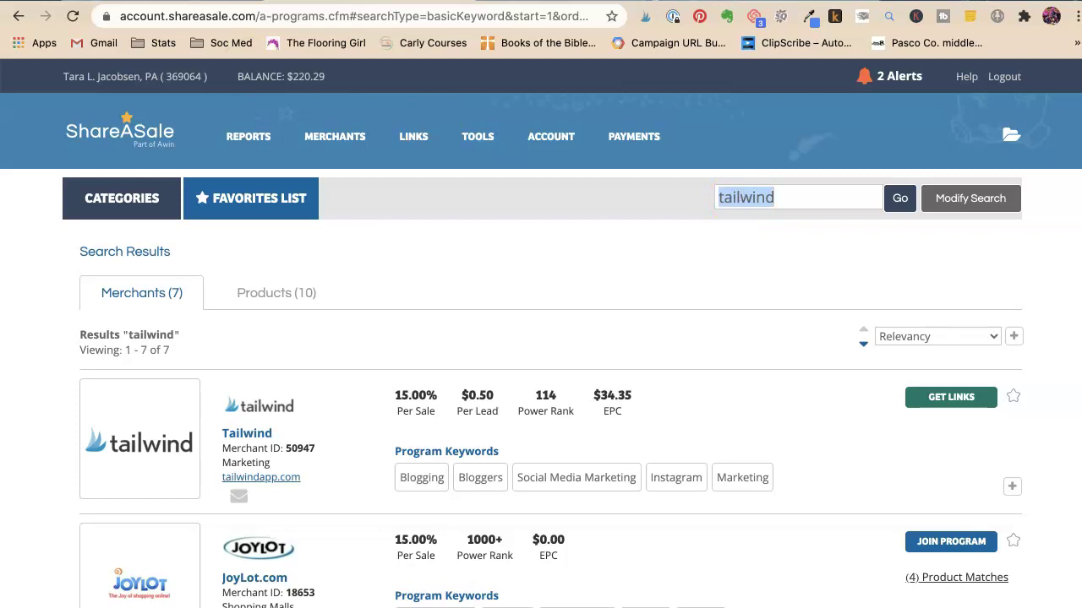
Step: Search 'womens clothes' and scroll the 282 results, led by Hopika Inc at 20%
type("cla")
key("BackSpace")
key("BackSpace")
key("BackSpace")
type("wome")
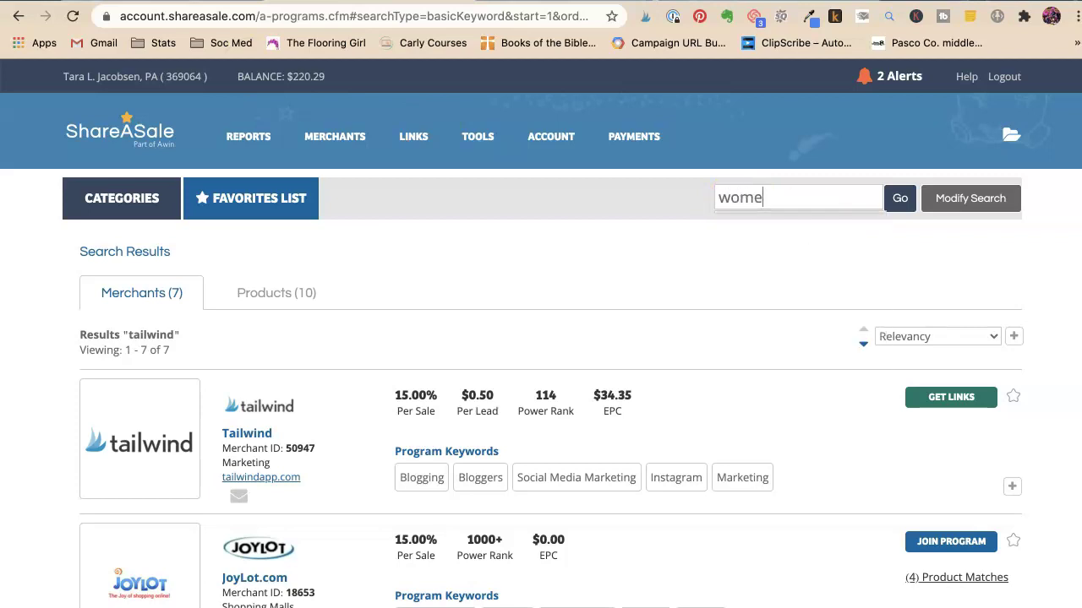
type("ns clothes")
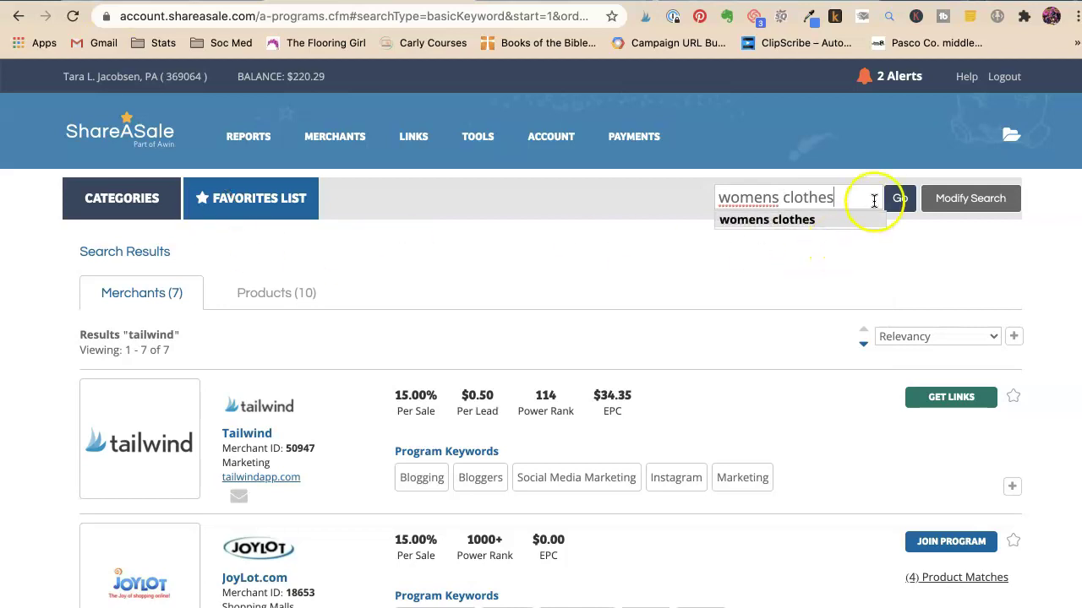
left_click(894, 198)
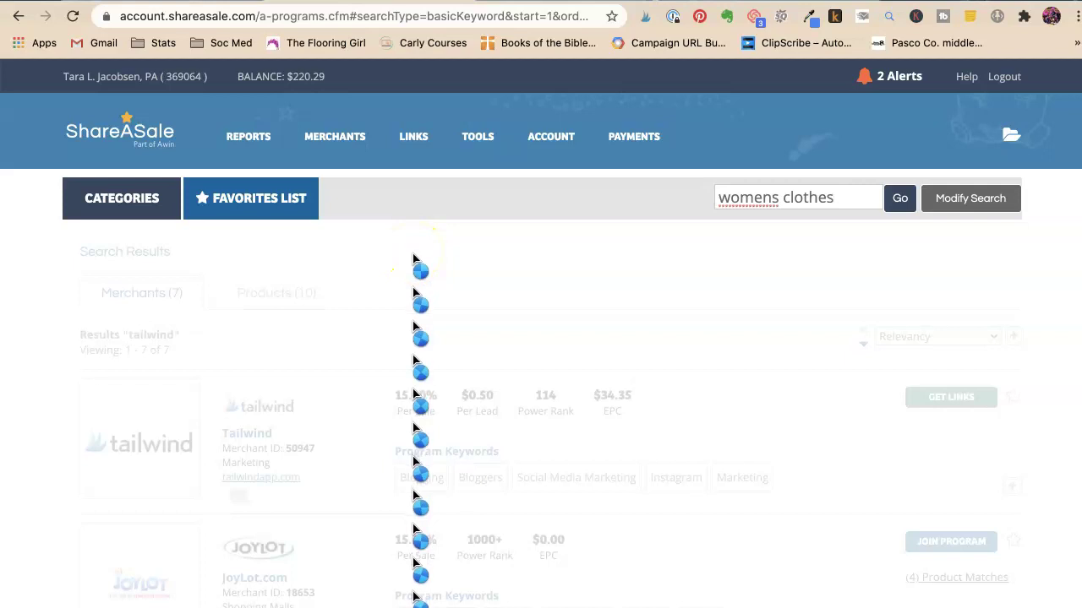
scroll(405, 261, "down", 3)
scroll(401, 256, "down", 5)
scroll(402, 256, "down", 3)
scroll(401, 257, "down", 1)
scroll(401, 256, "down", 1)
scroll(402, 263, "down", 2)
scroll(402, 263, "down", 4)
scroll(403, 263, "down", 1)
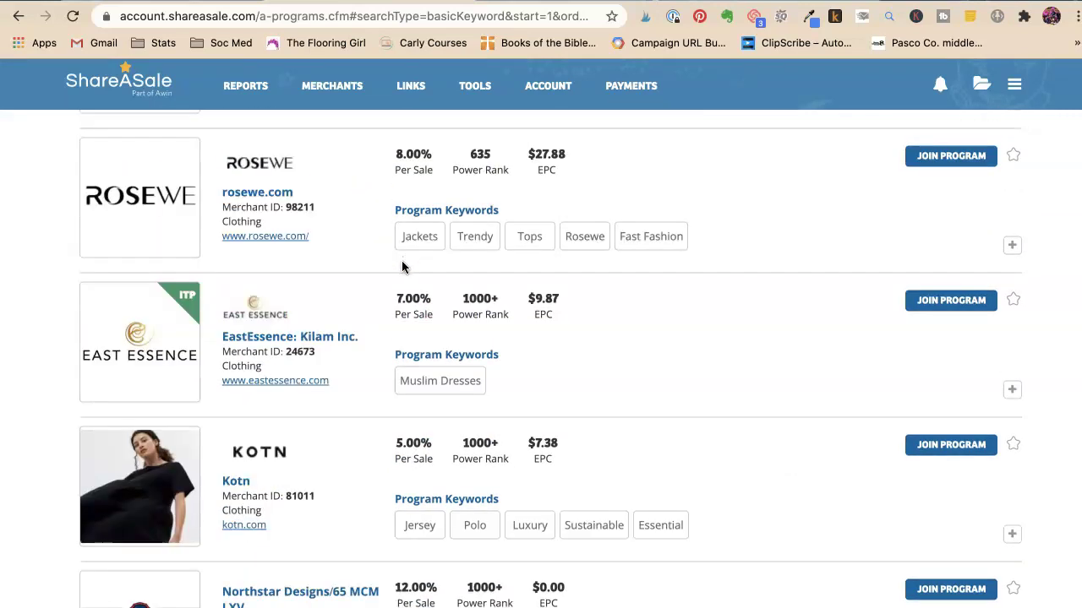
scroll(403, 267, "up", 5)
scroll(410, 273, "up", 8)
scroll(414, 279, "up", 5)
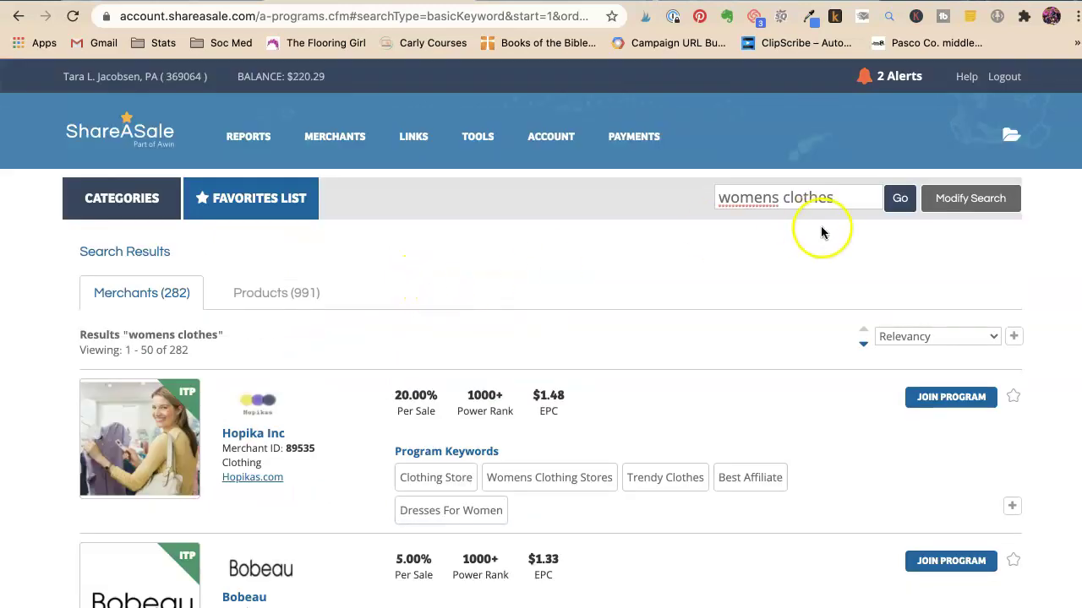
Step: Search 'baby' and scroll the 933 results, topped by The Aspen Brands at 11%, $8.93 EPC
triple_click(789, 199)
type("bab")
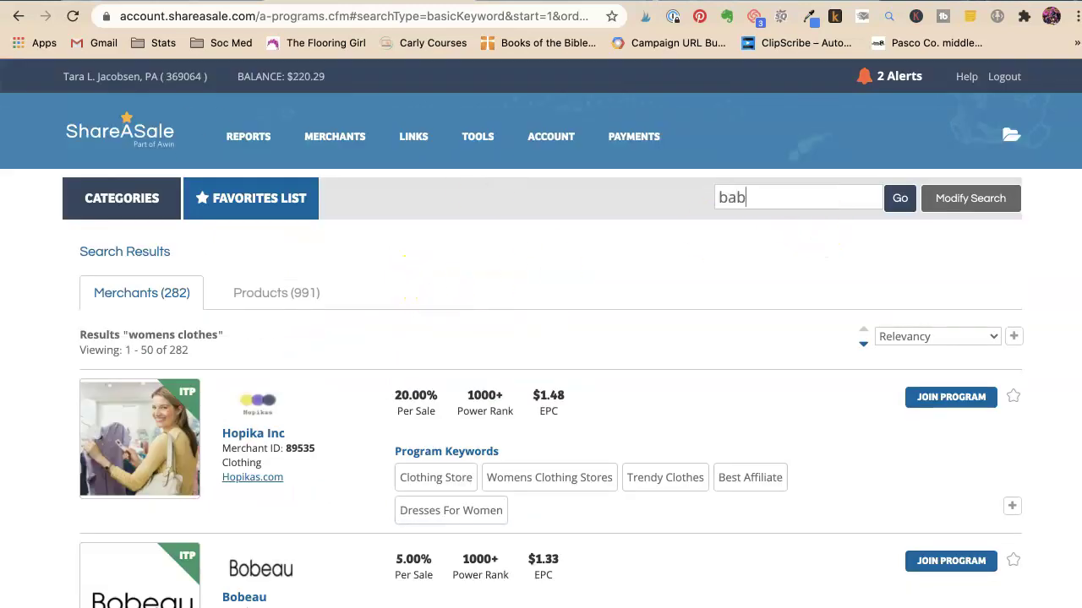
type("y")
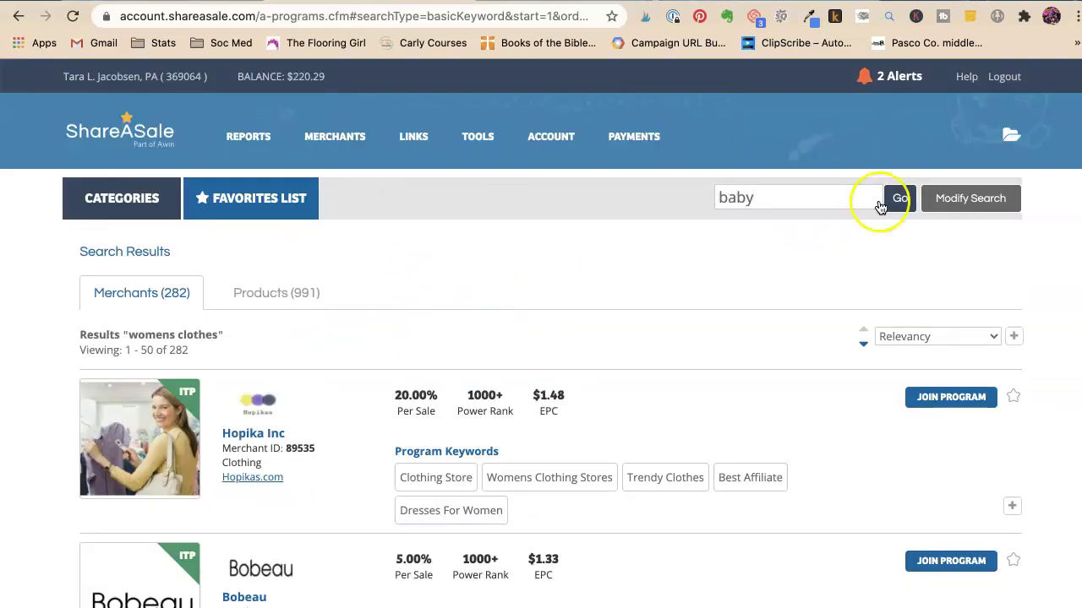
left_click(887, 203)
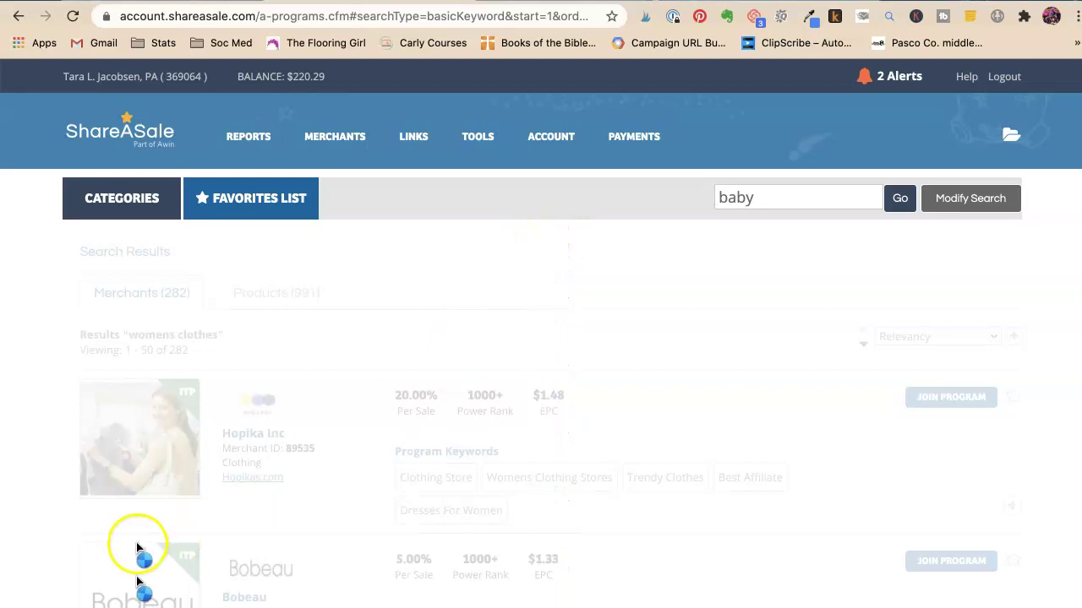
scroll(169, 271, "down", 1)
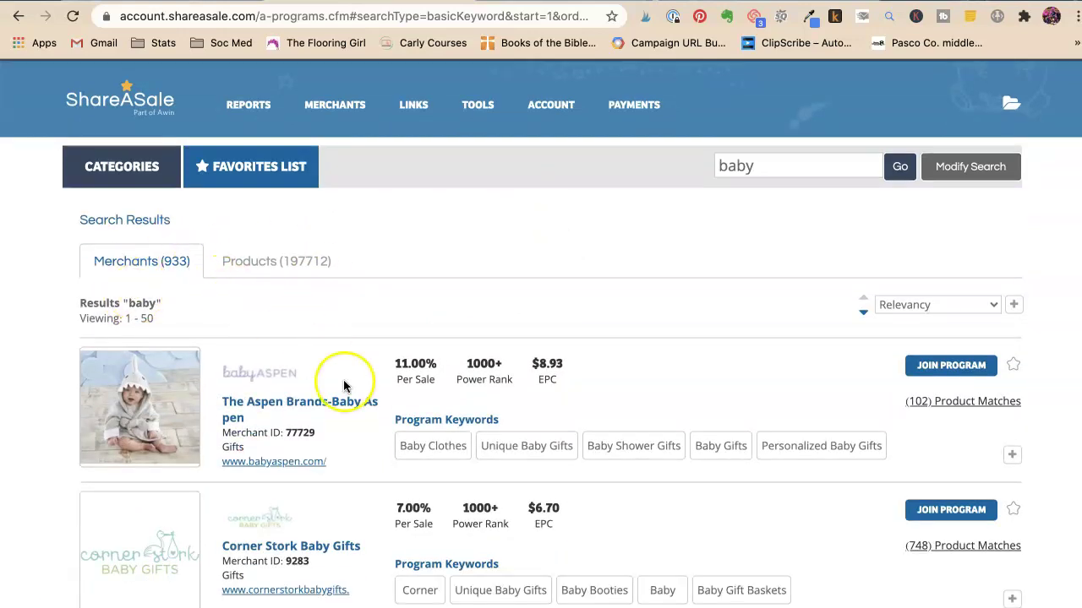
scroll(344, 384, "down", 1)
scroll(344, 386, "down", 2)
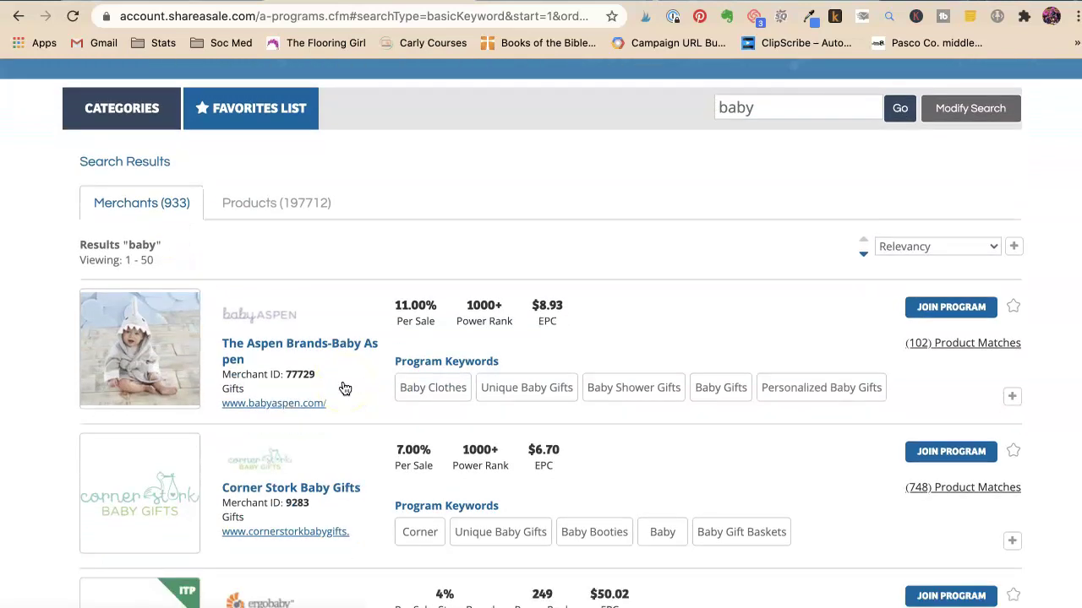
mouse_move(139, 346)
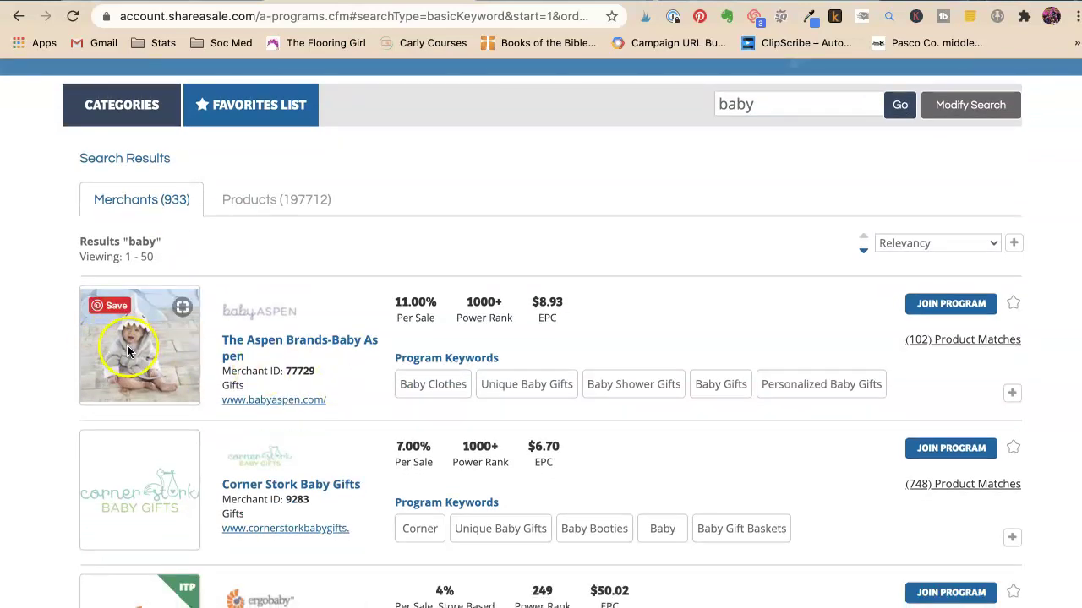
scroll(262, 365, "down", 5)
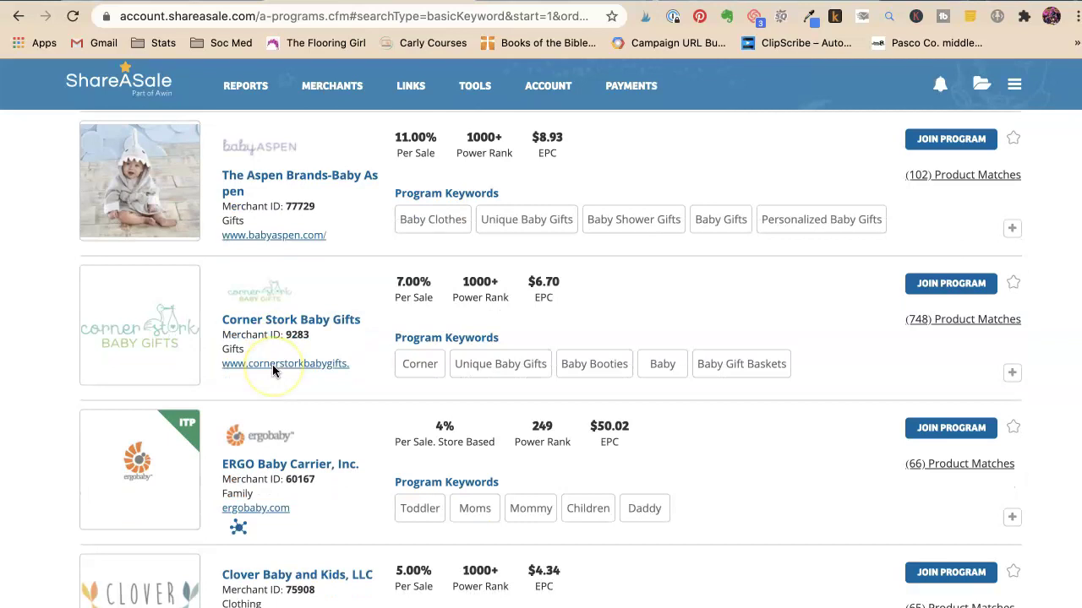
scroll(273, 371, "down", 2)
scroll(273, 372, "down", 1)
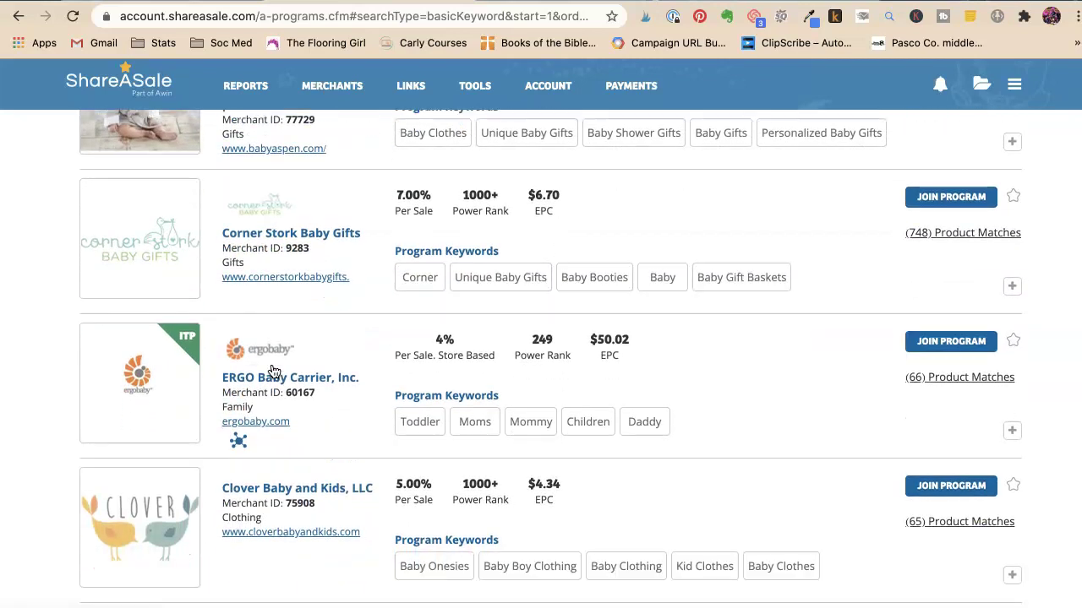
scroll(272, 372, "down", 3)
scroll(273, 372, "down", 3)
scroll(273, 371, "down", 3)
scroll(273, 372, "down", 3)
scroll(285, 380, "up", 15)
scroll(291, 431, "up", 3)
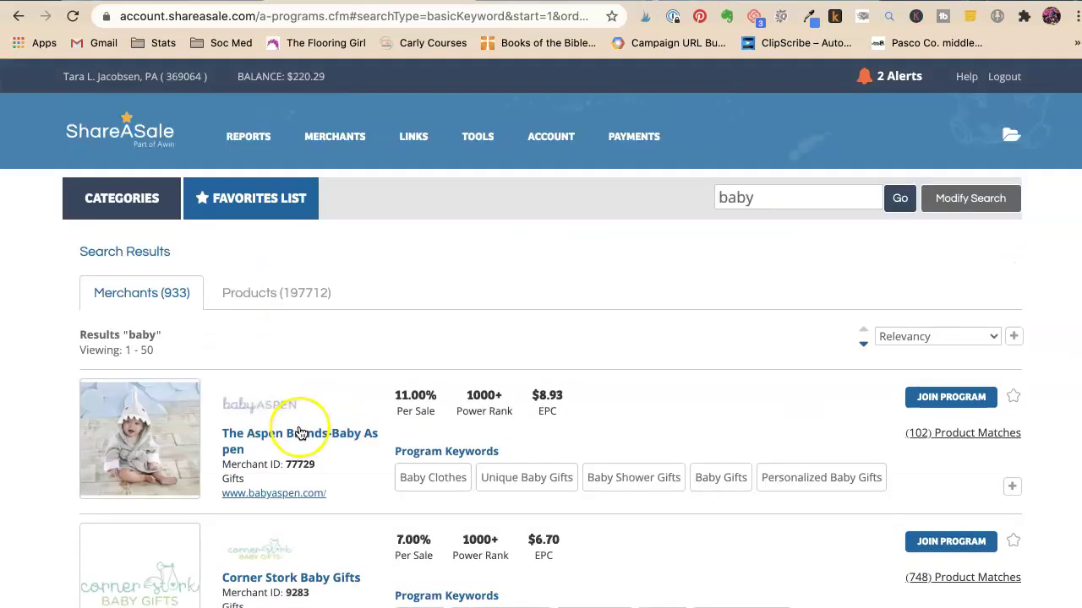